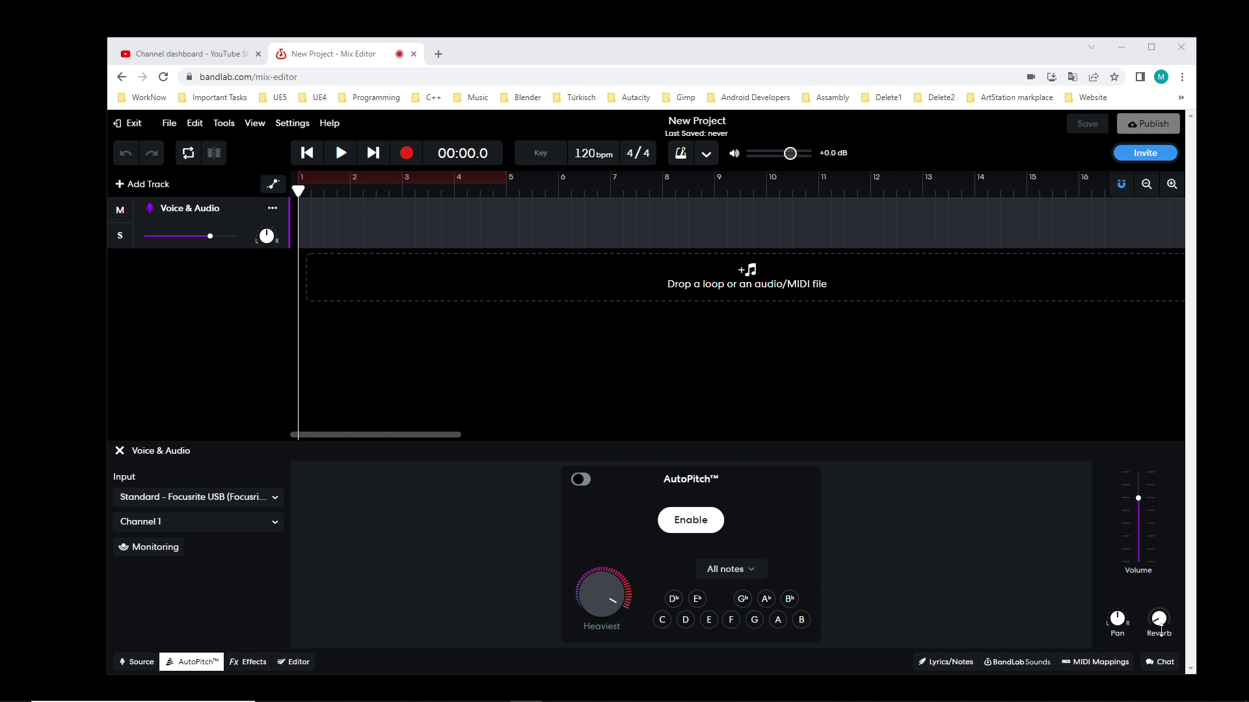
# Examine the list of effects that can be added to the Voice & Audio track, then return to its AutoPitch settings.
pyautogui.moveTo(1166, 634)
pyautogui.click(248, 662)
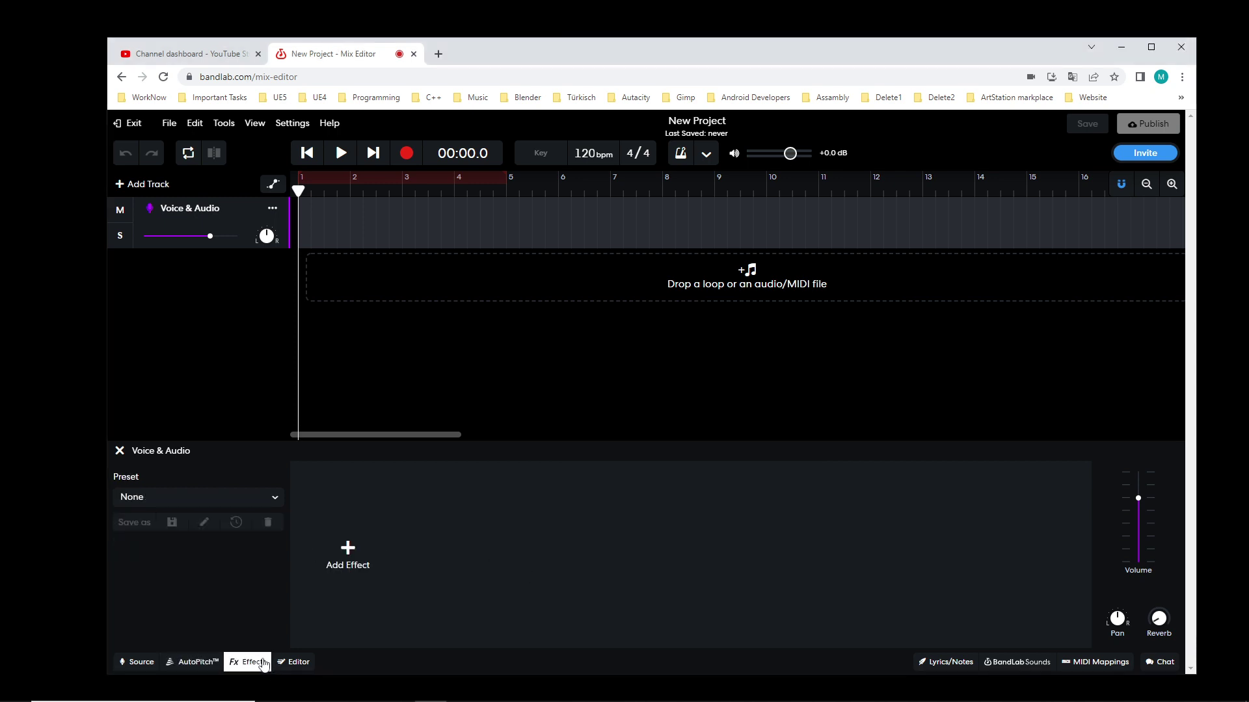
pyautogui.click(344, 563)
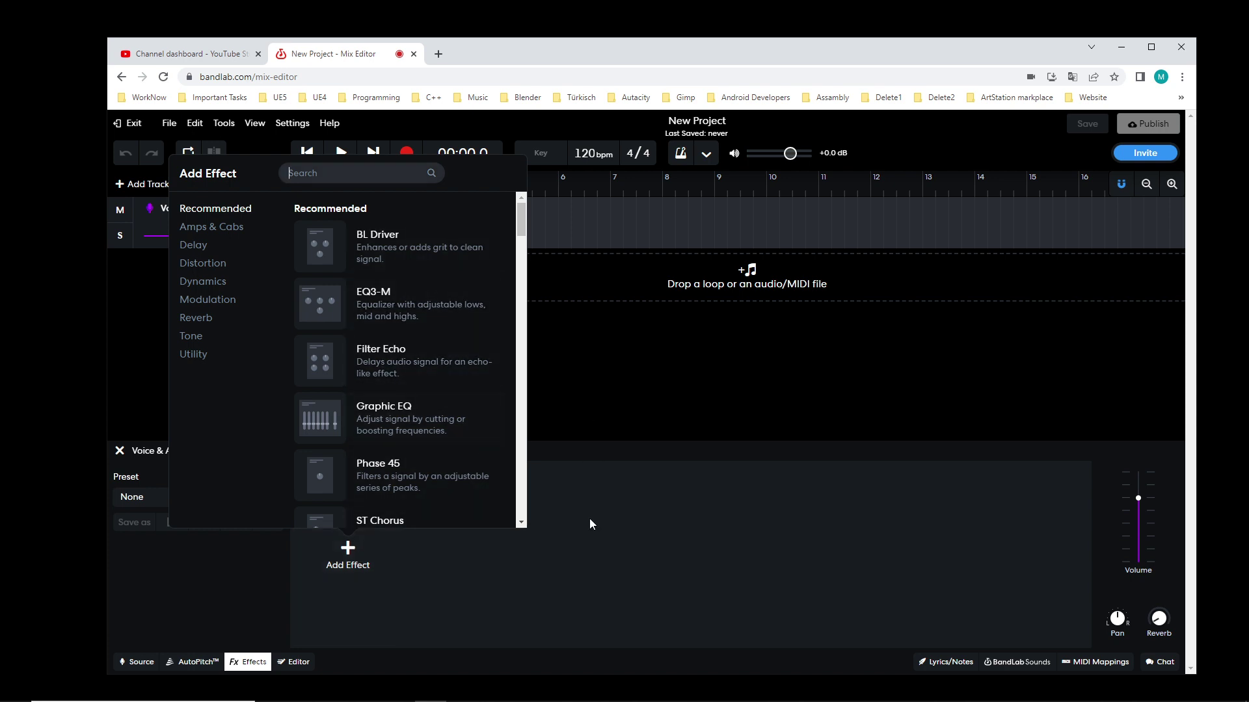
pyautogui.click(701, 565)
pyautogui.click(193, 662)
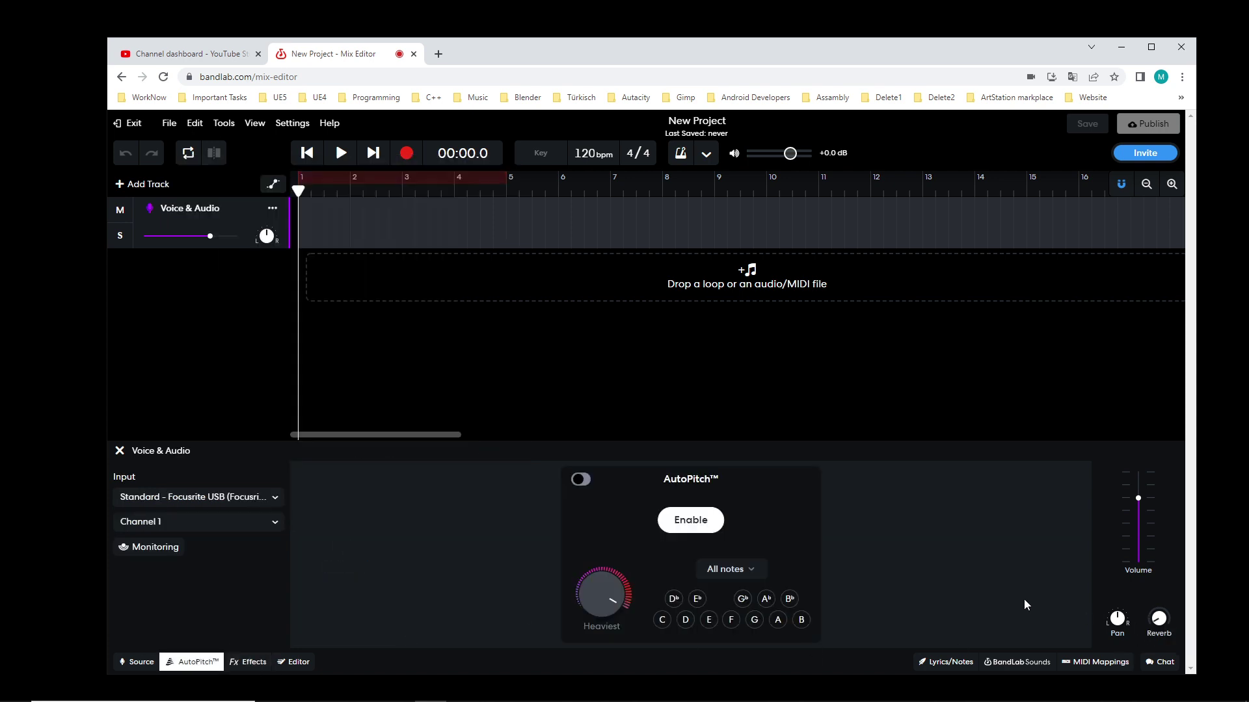
pyautogui.moveTo(1115, 617)
# Record an audio clip of about 18 seconds on the Voice & Audio track and play it back until 00:17.1.
pyautogui.click(403, 156)
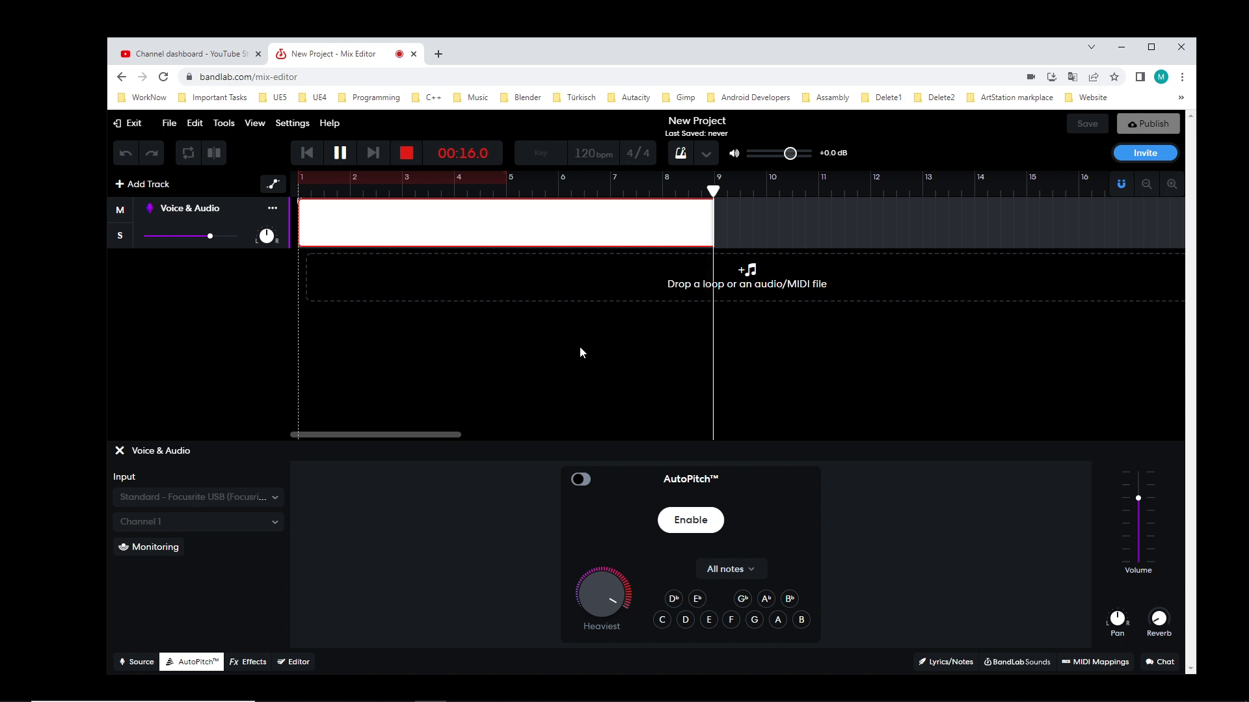
pyautogui.click(405, 153)
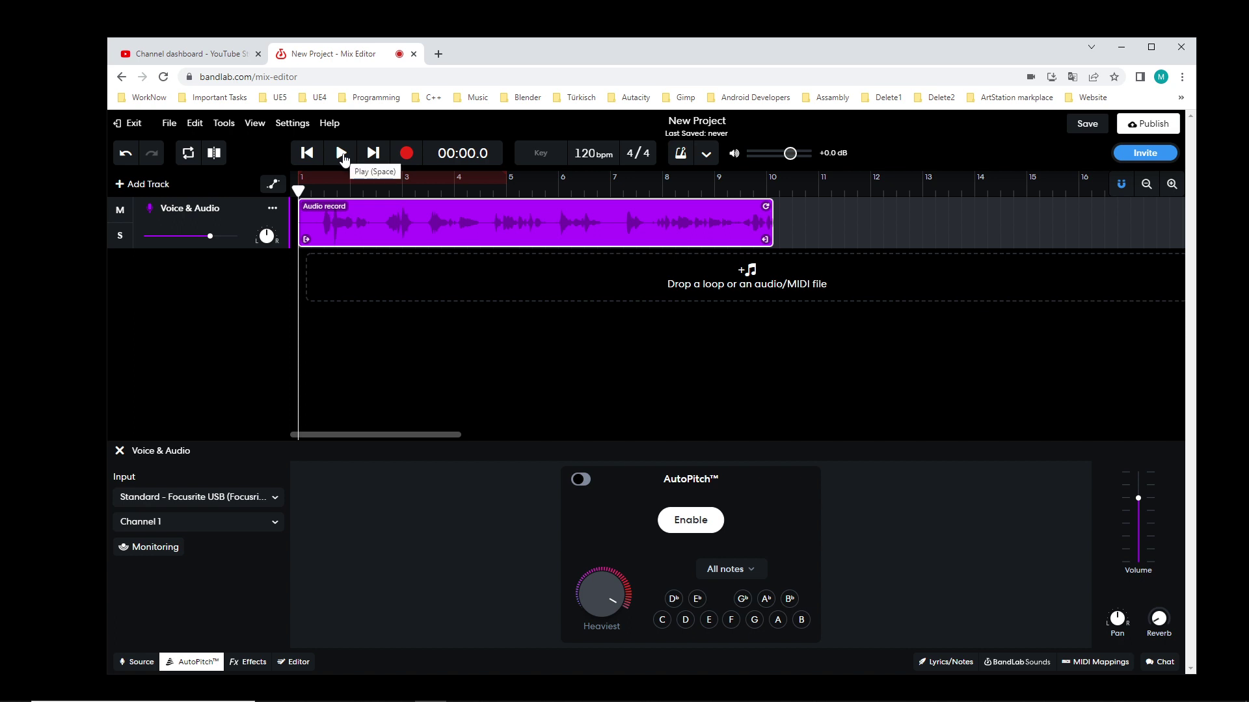
pyautogui.click(341, 154)
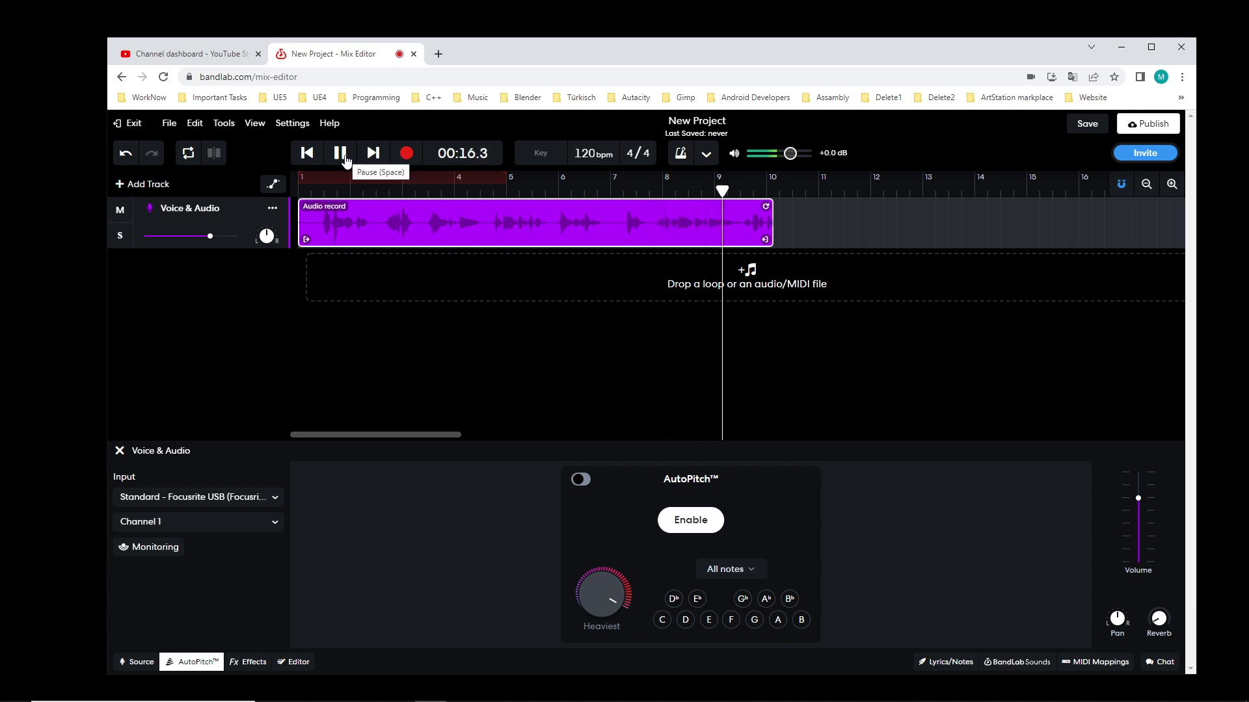
pyautogui.click(340, 153)
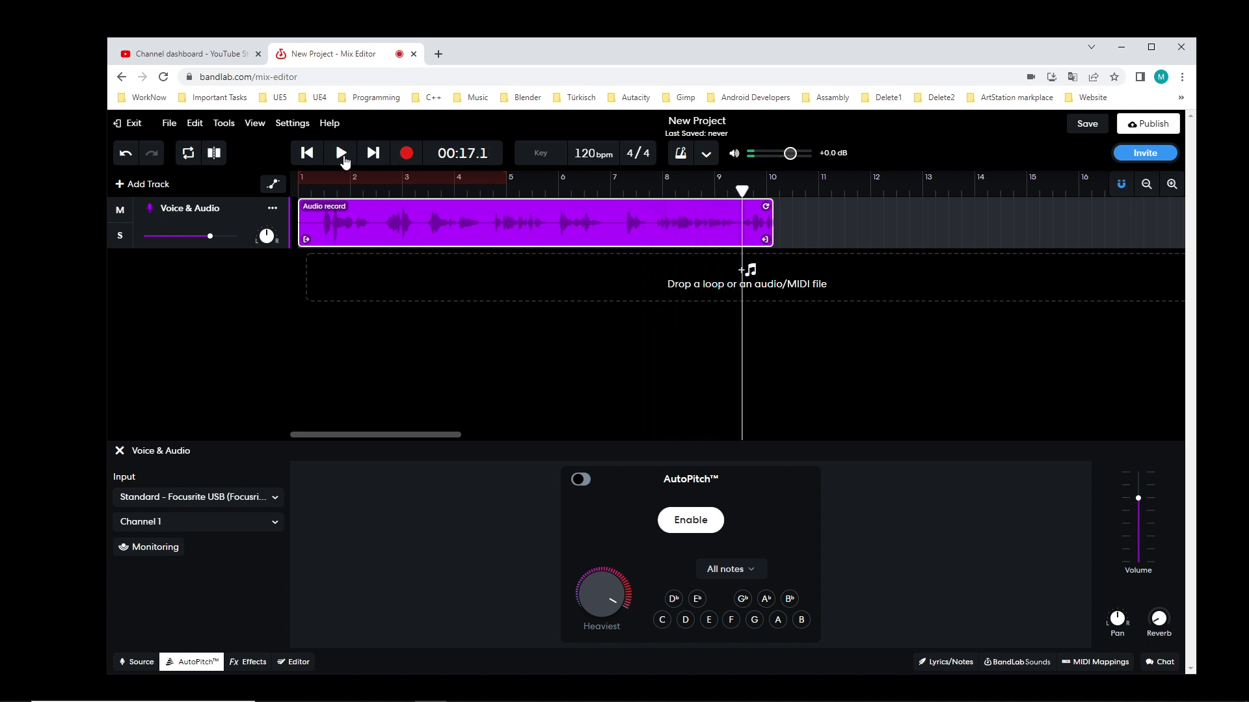
# Trim the recording to the part between 00:00.8 and 00:17.1 and move it to the start of the timeline.
pyautogui.click(214, 154)
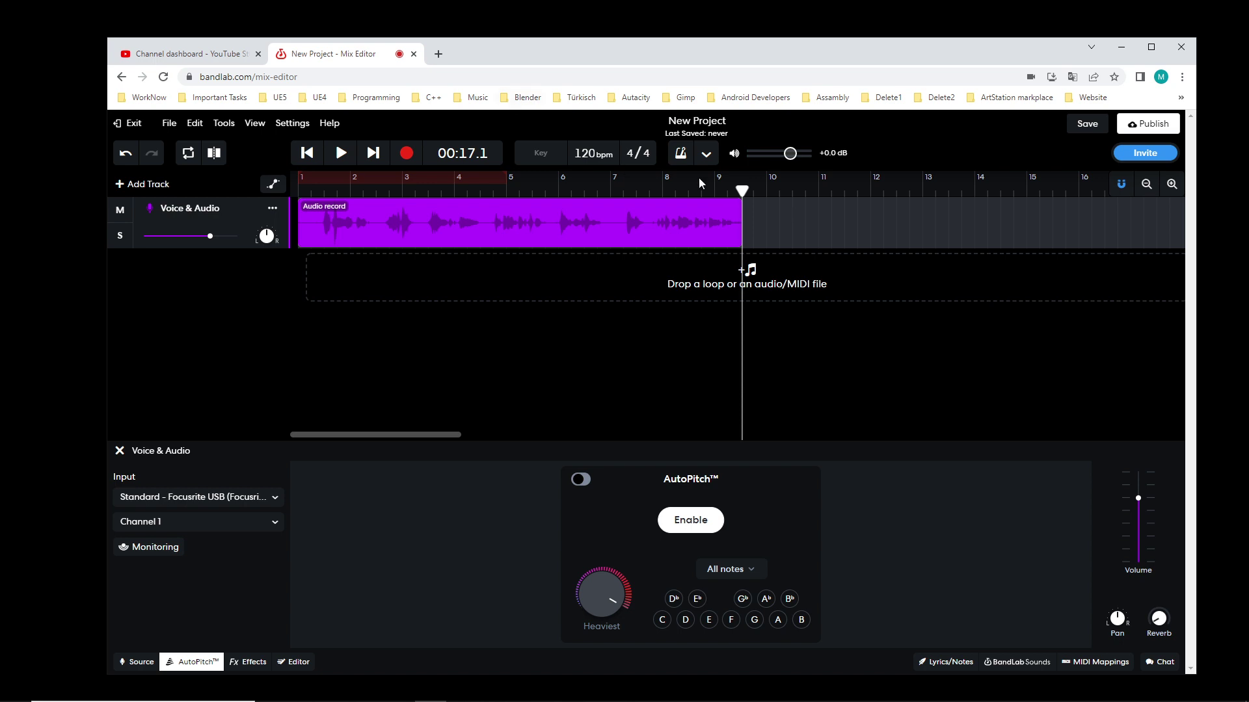
pyautogui.moveTo(741, 190); pyautogui.dragTo(318, 180)
pyautogui.click(423, 202)
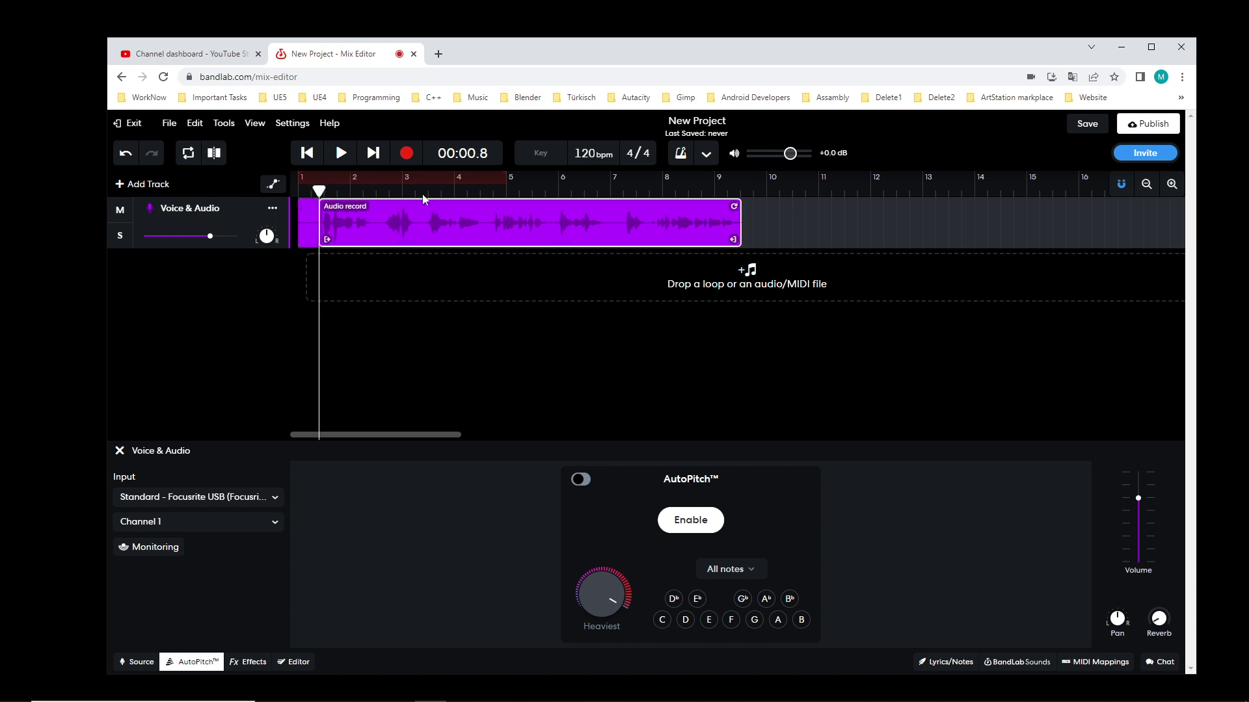
pyautogui.click(304, 215)
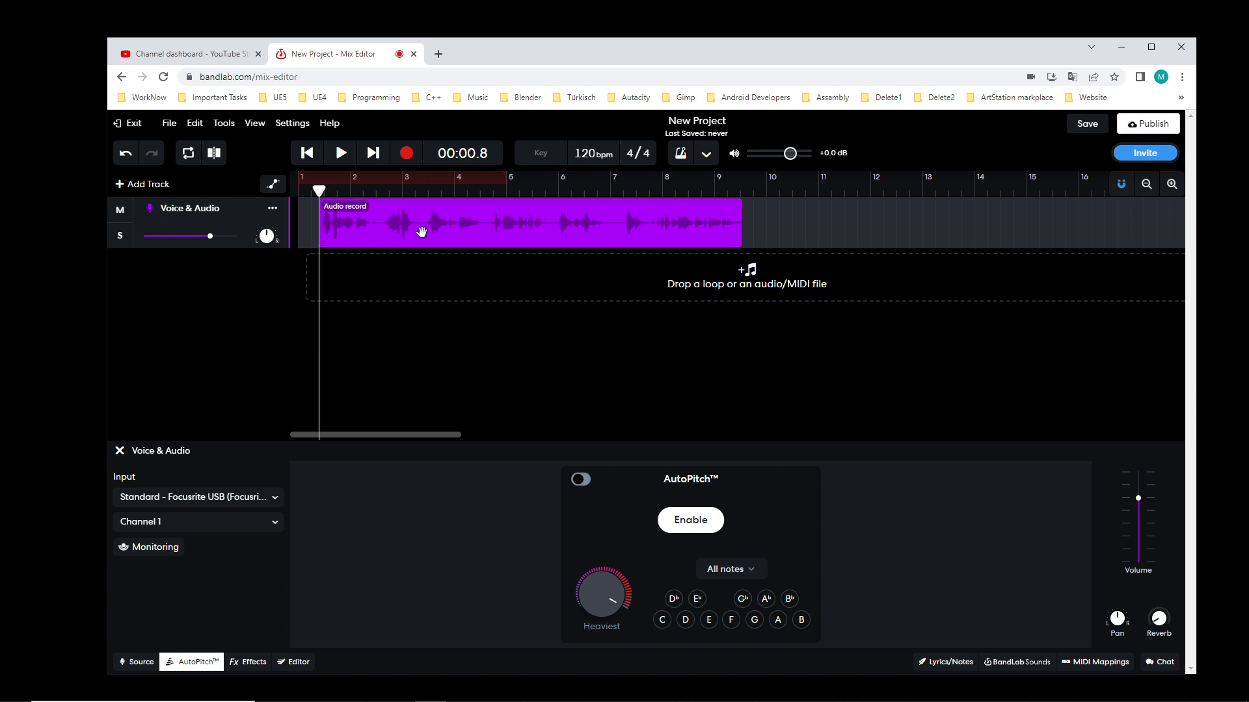
pyautogui.moveTo(448, 204); pyautogui.dragTo(399, 204)
pyautogui.moveTo(319, 190); pyautogui.dragTo(298, 190)
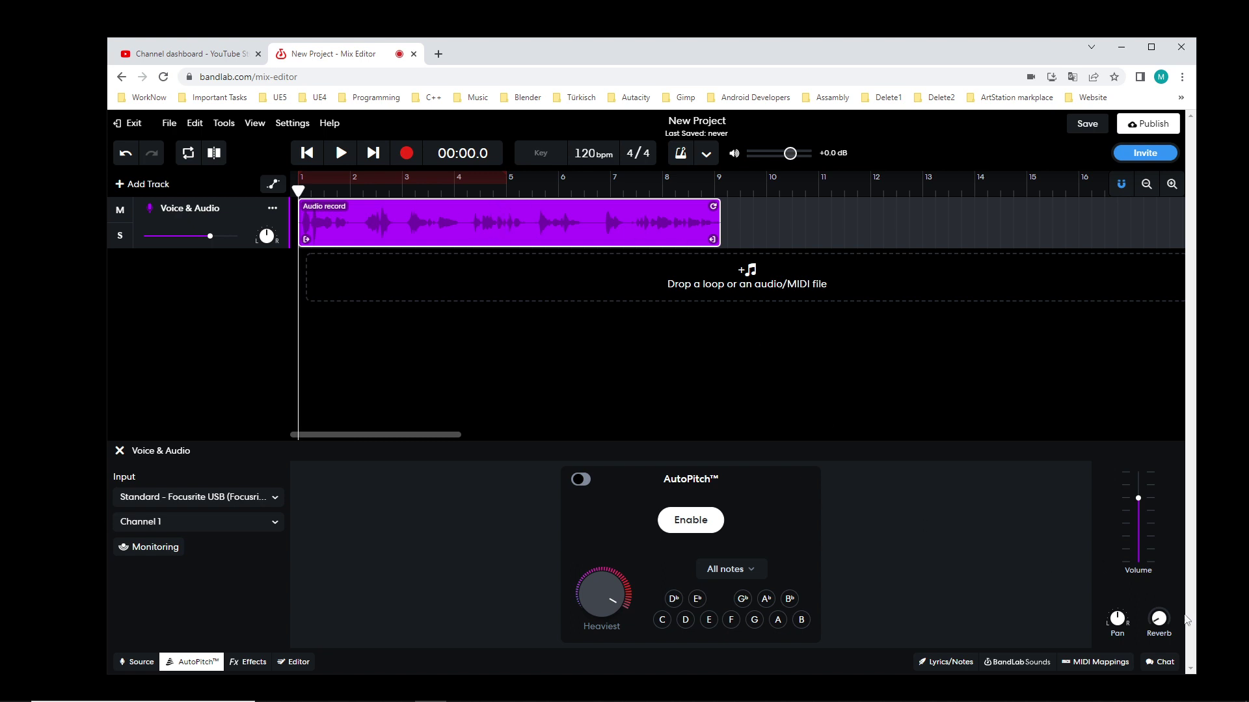
# Increase the Voice & Audio track's reverb strongly and play the recording from the start to hear it.
pyautogui.moveTo(1155, 608); pyautogui.dragTo(1130, 474)
pyautogui.moveTo(1163, 618); pyautogui.dragTo(1161, 569)
pyautogui.click(340, 153)
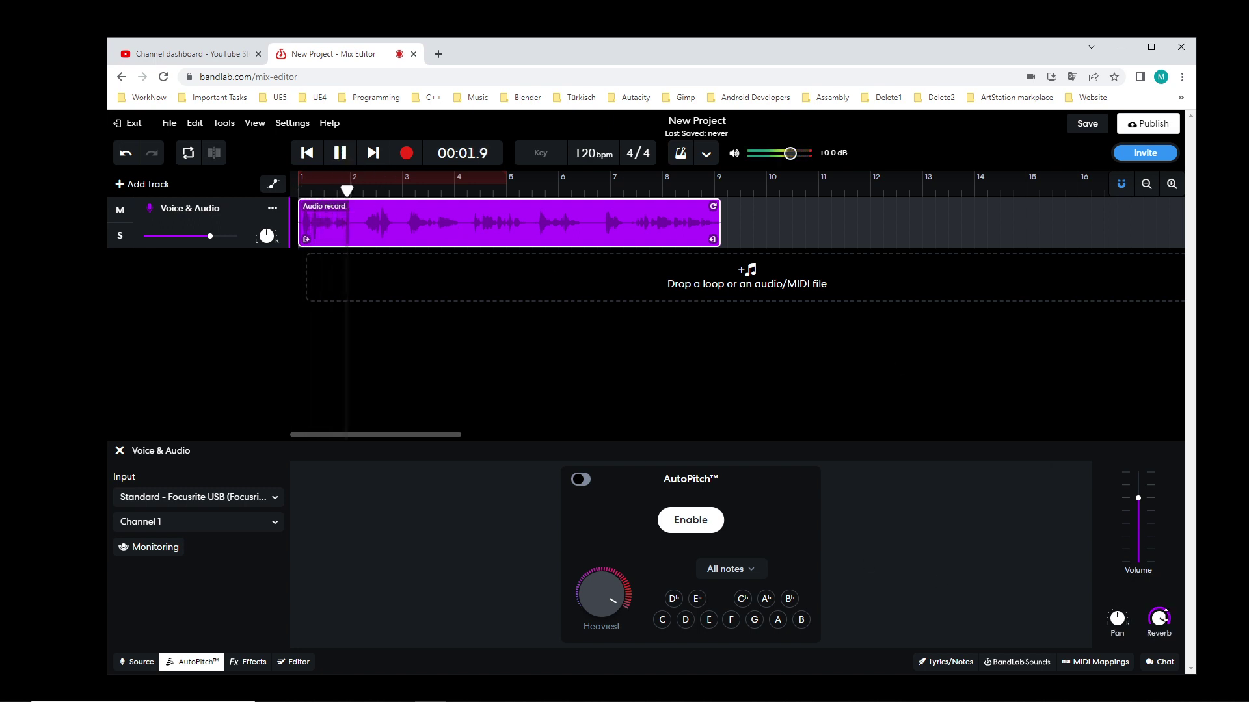
pyautogui.moveTo(1166, 615); pyautogui.dragTo(1146, 593)
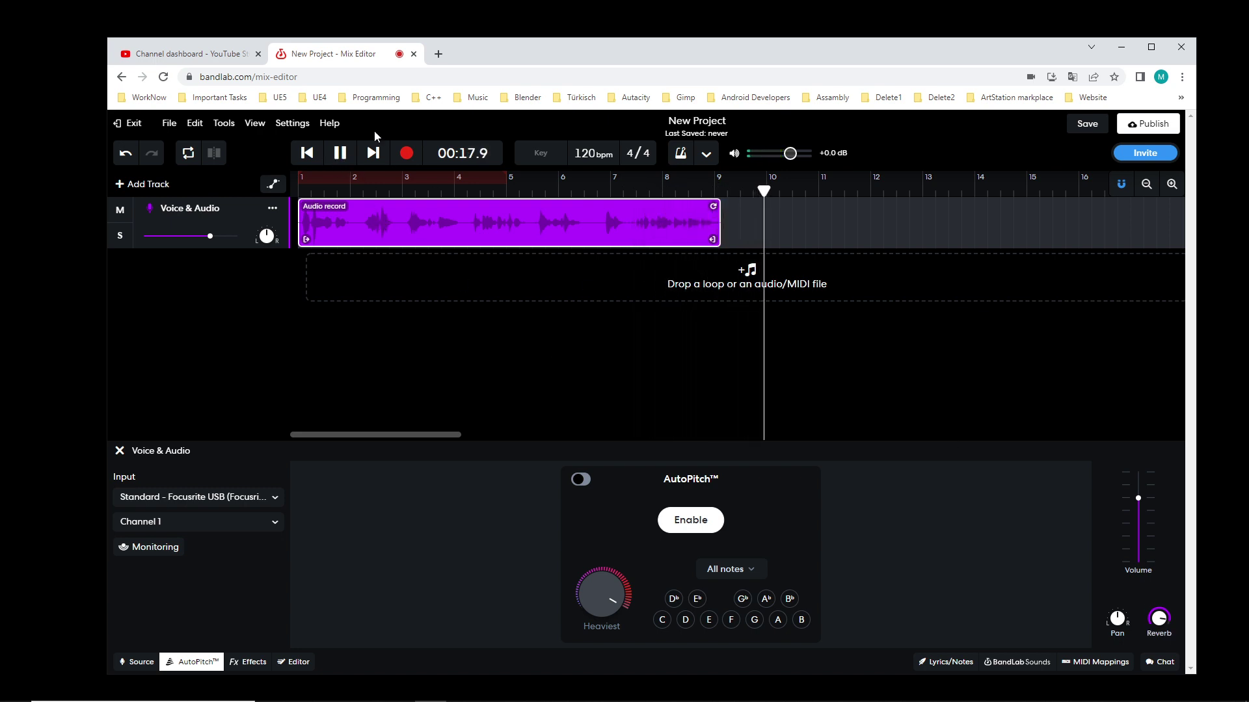
# Record a short second clip behind the first one at 00:19.7 and delete it.
pyautogui.click(408, 154)
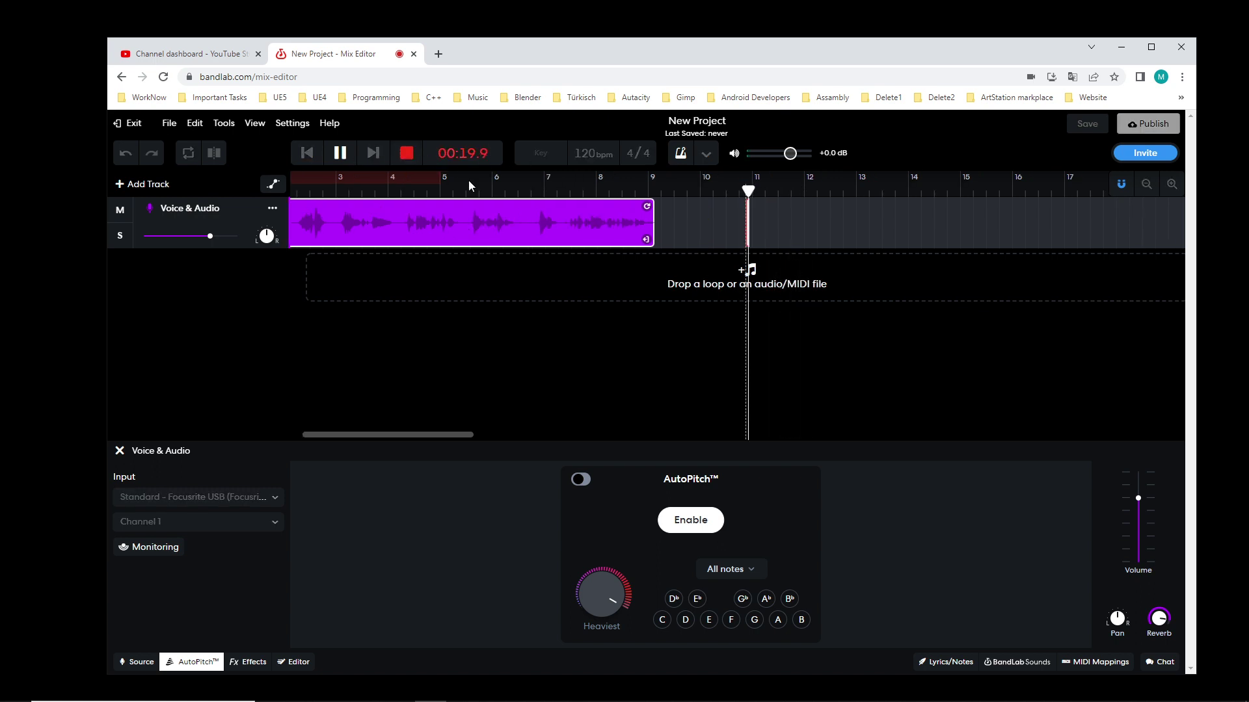
pyautogui.click(406, 153)
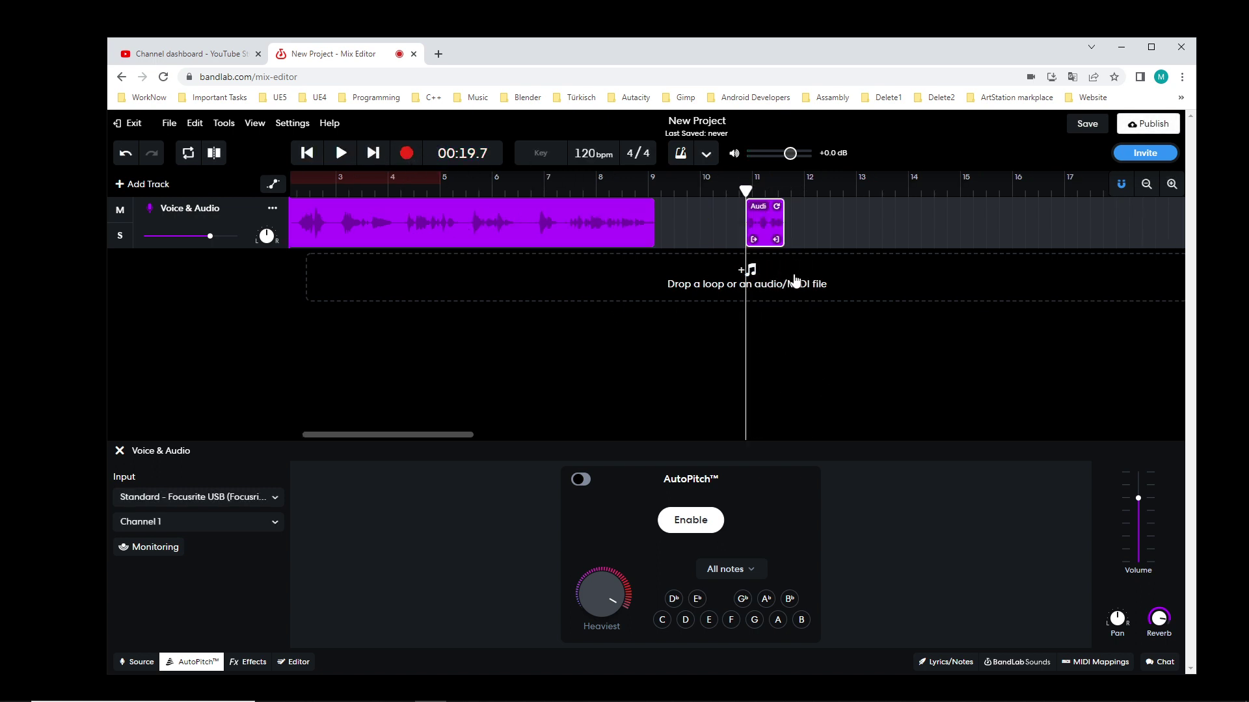
pyautogui.press('Delete')
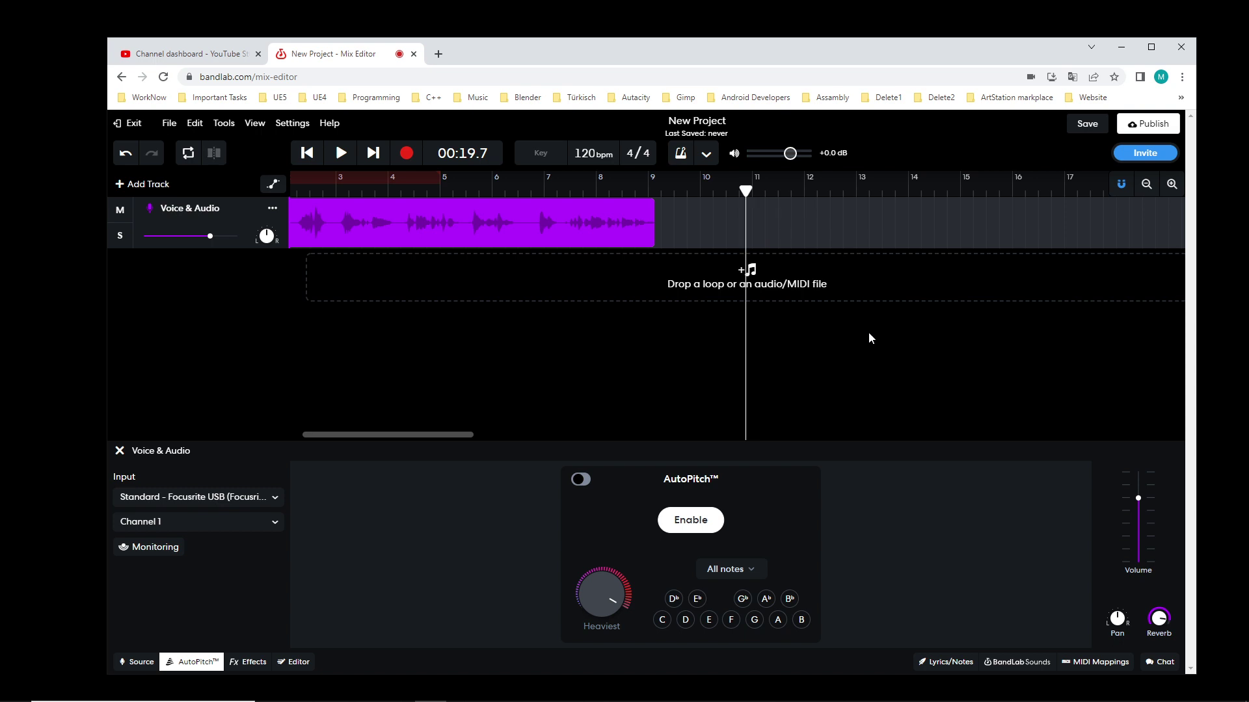
# Place the playhead at the end of the clip at 00:16.3 and save the project.
pyautogui.moveTo(746, 189); pyautogui.dragTo(655, 186)
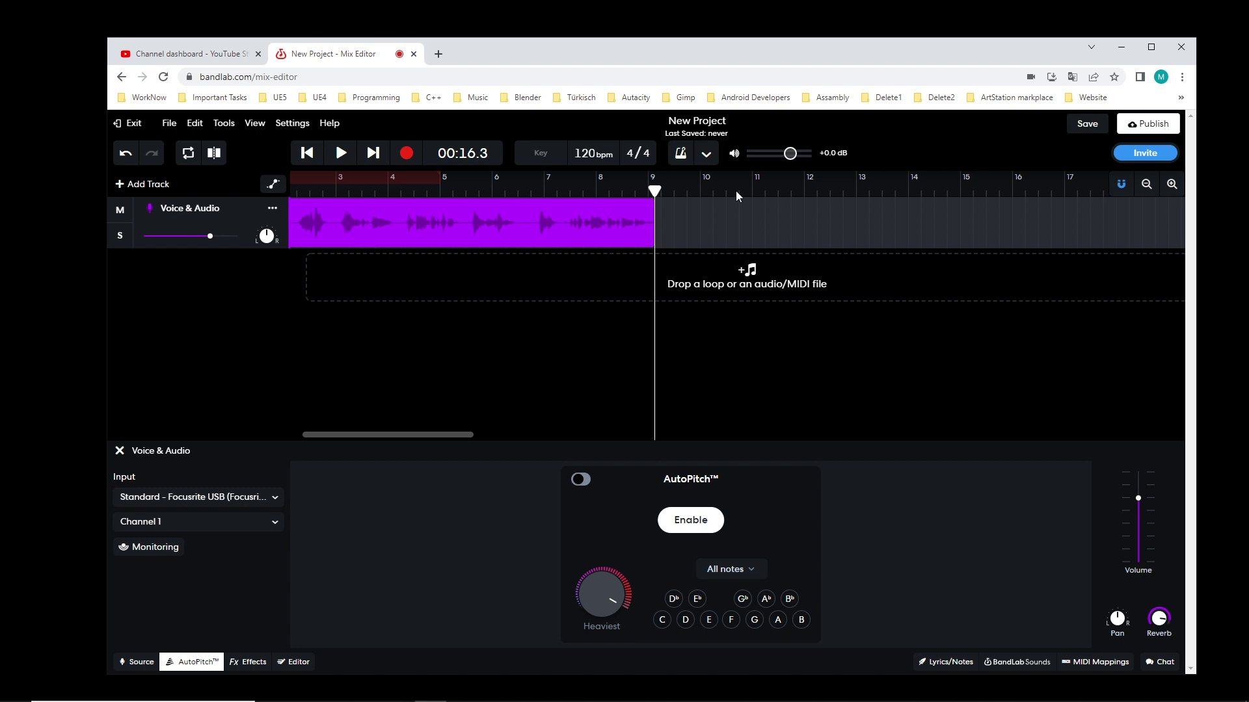
pyautogui.click(1091, 125)
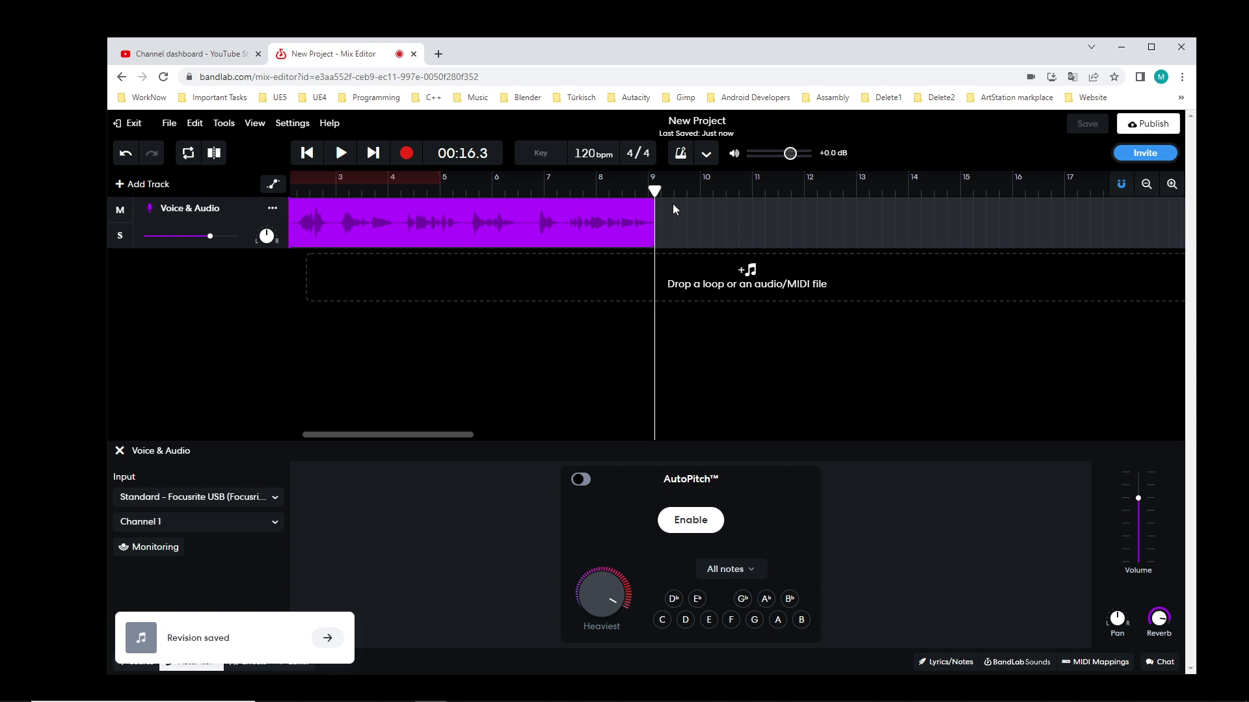
# Try to split the recording at 00:02.5 and undo the split.
pyautogui.moveTo(655, 190); pyautogui.dragTo(297, 190)
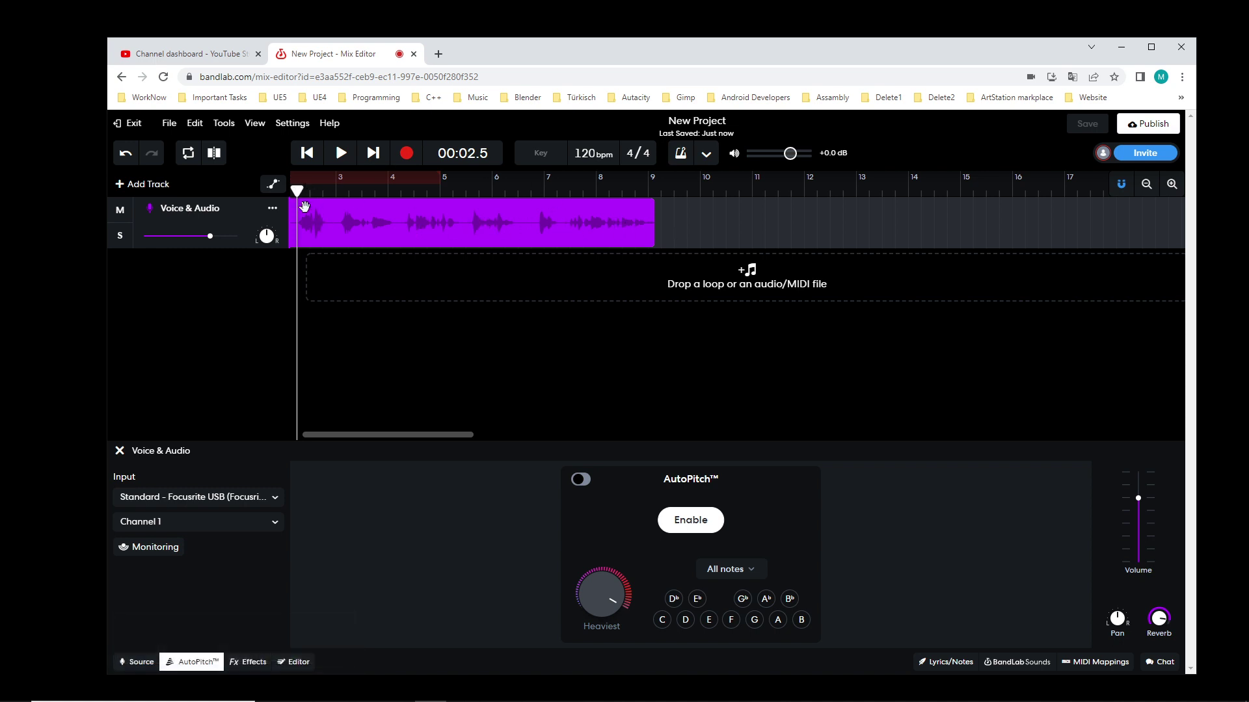
pyautogui.moveTo(296, 190)
pyautogui.mouseDown()
pyautogui.moveTo(307, 190)
pyautogui.moveTo(296, 190)
pyautogui.mouseUp()
pyautogui.click(216, 158)
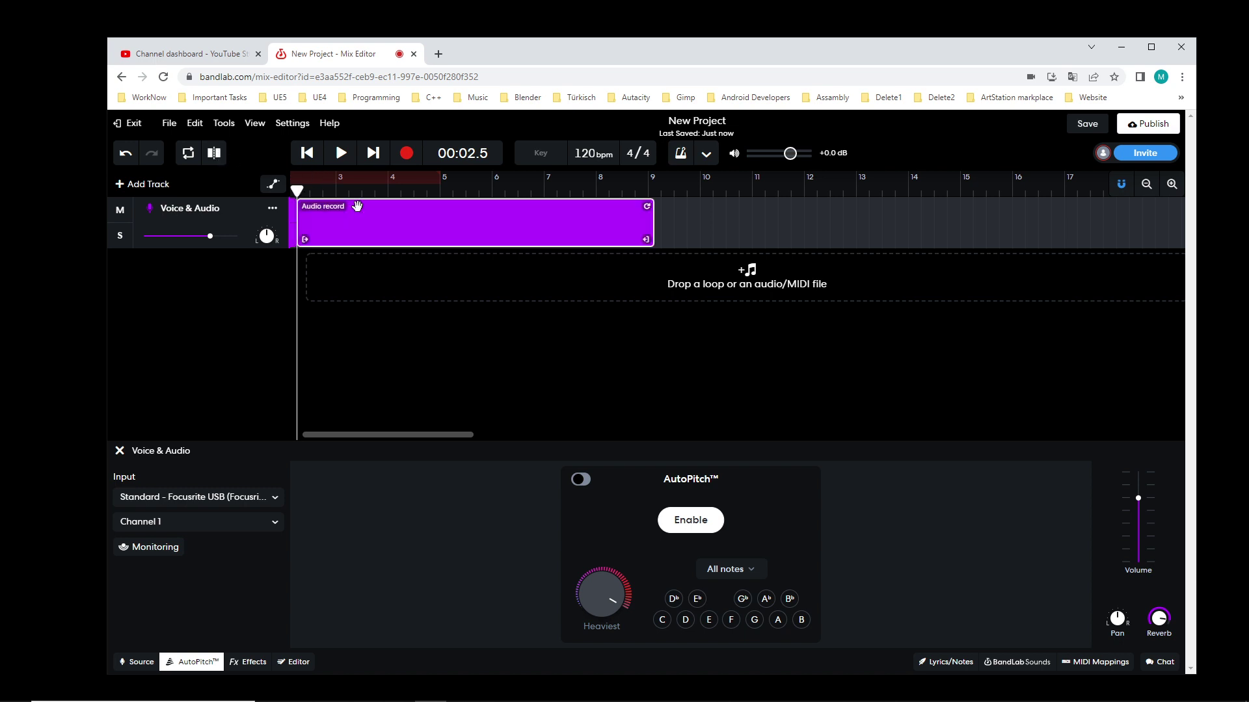
pyautogui.click(742, 240)
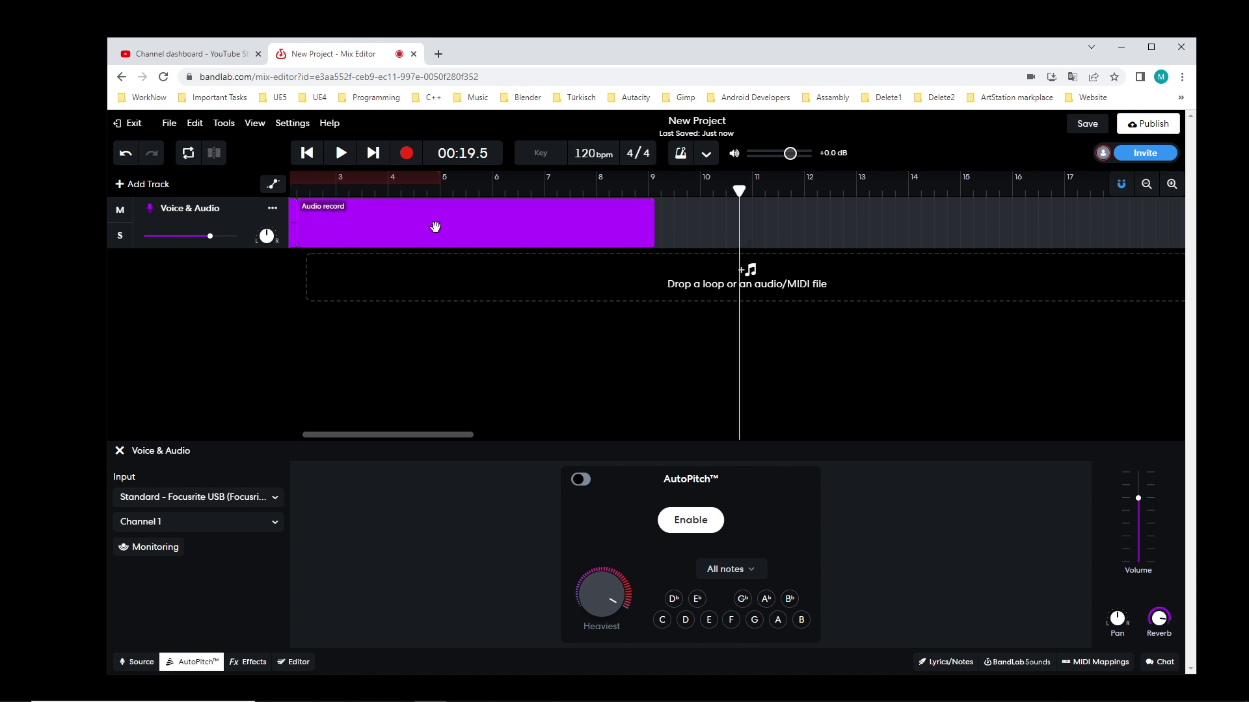
pyautogui.moveTo(440, 225)
pyautogui.mouseDown()
pyautogui.moveTo(508, 223)
pyautogui.moveTo(440, 221)
pyautogui.mouseUp()
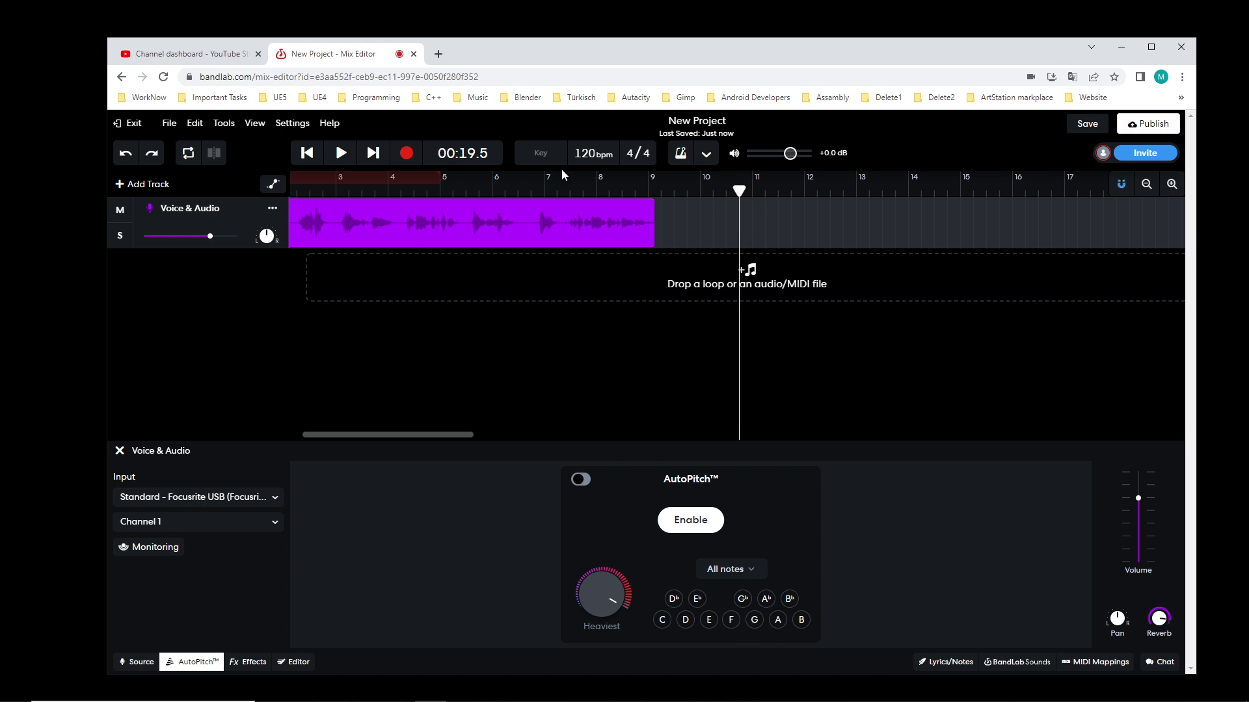
# Place the playhead at 00:02.5 and extend the loop region to just past the end of the clip near bar 9.
pyautogui.click(609, 189)
pyautogui.moveTo(305, 183); pyautogui.dragTo(296, 189)
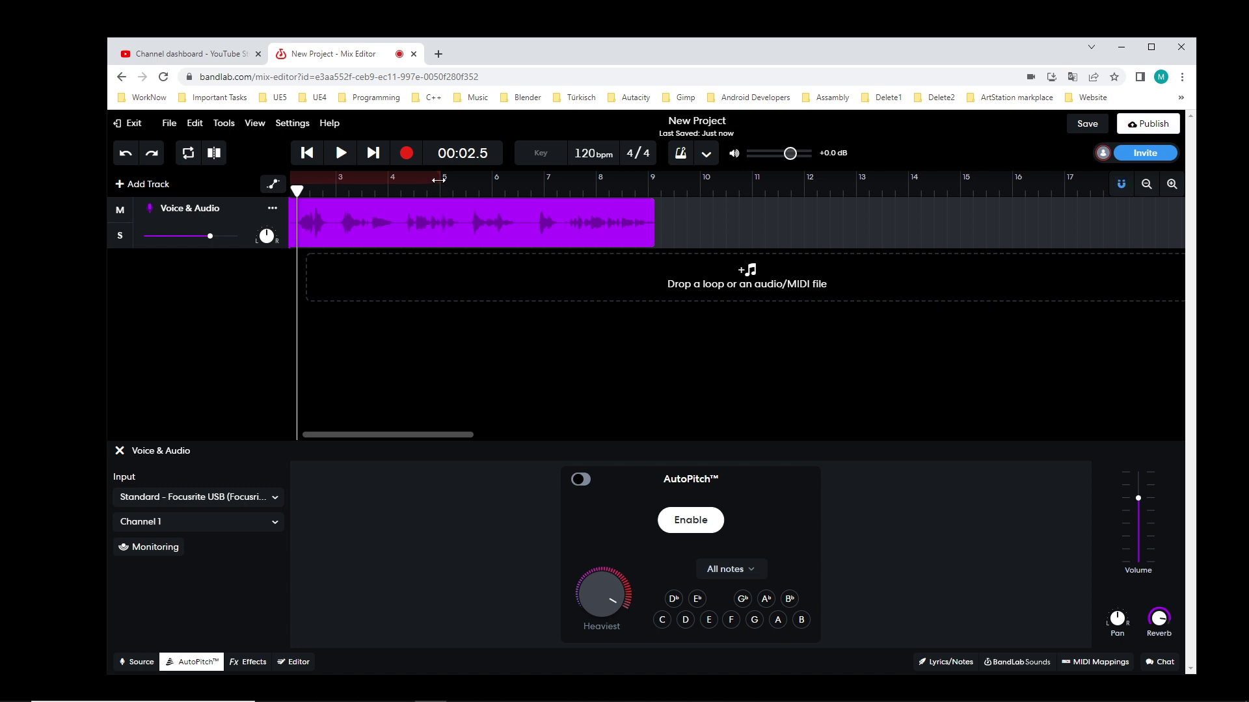
pyautogui.moveTo(438, 180); pyautogui.dragTo(654, 185)
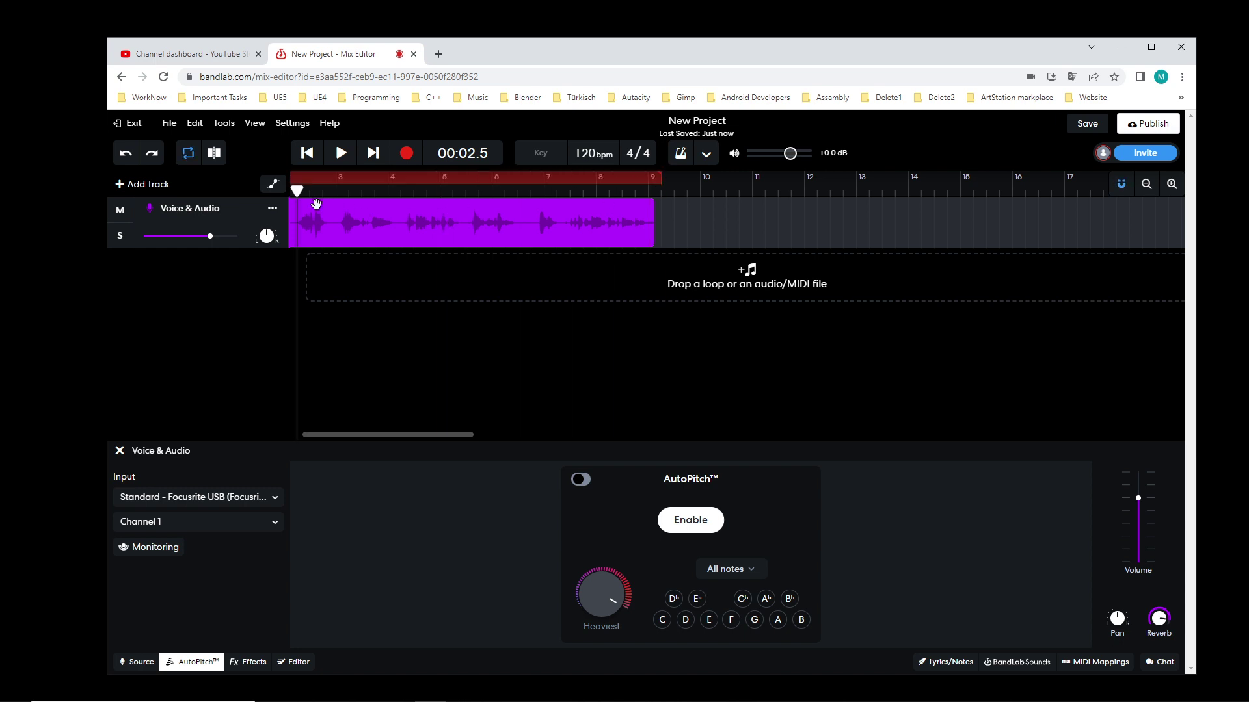
# Split off and delete the part of the clip before 00:02.5 and reposition the rest to start at about 00:02.3.
pyautogui.click(219, 160)
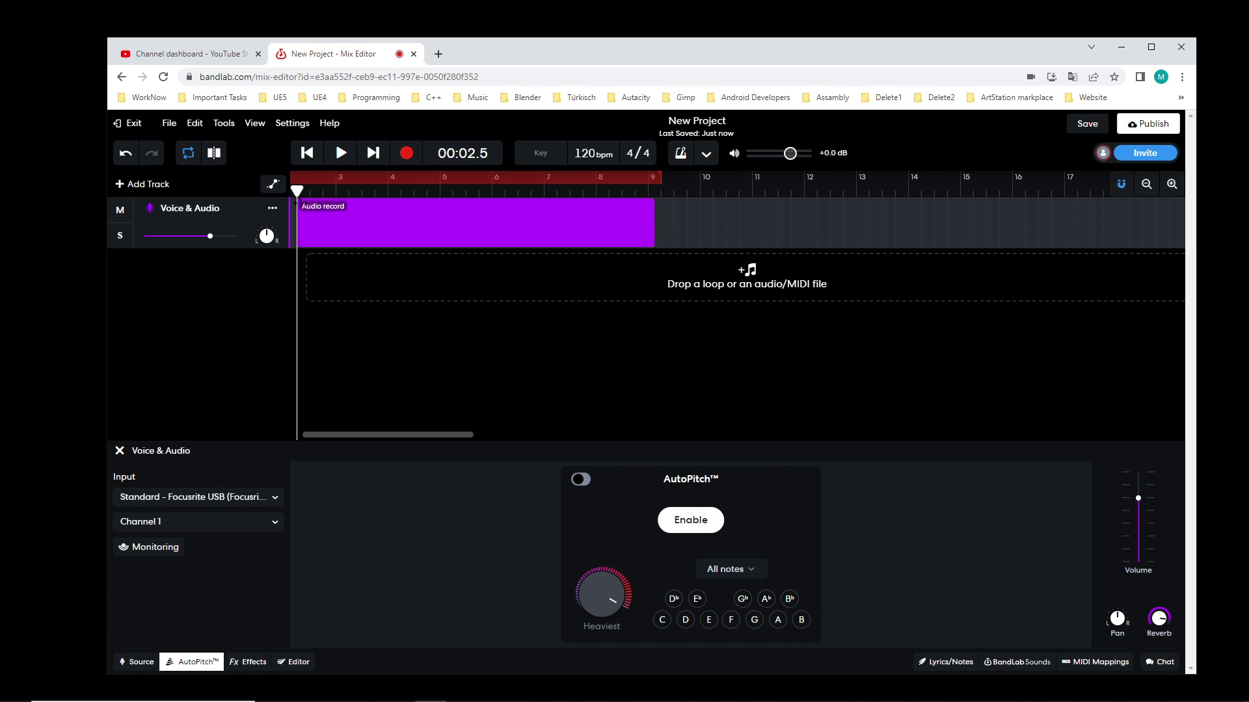
pyautogui.moveTo(463, 224); pyautogui.dragTo(575, 225)
pyautogui.click(338, 216)
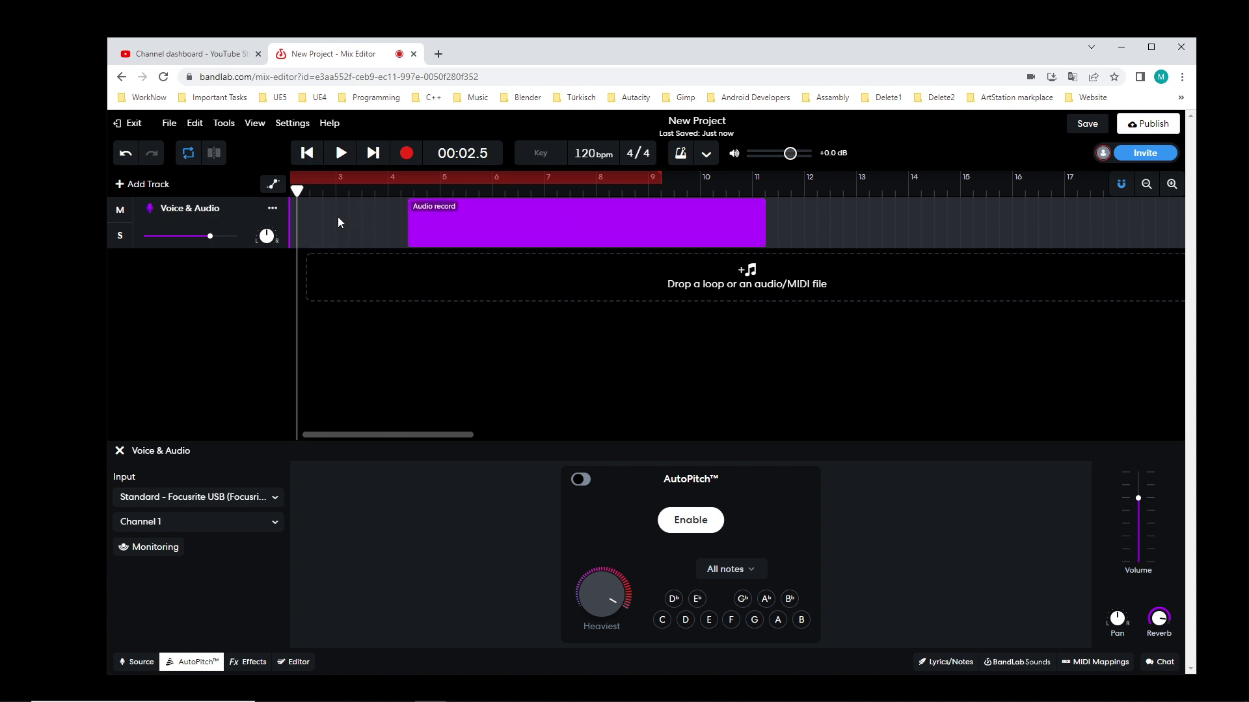
pyautogui.click(444, 225)
pyautogui.click(375, 226)
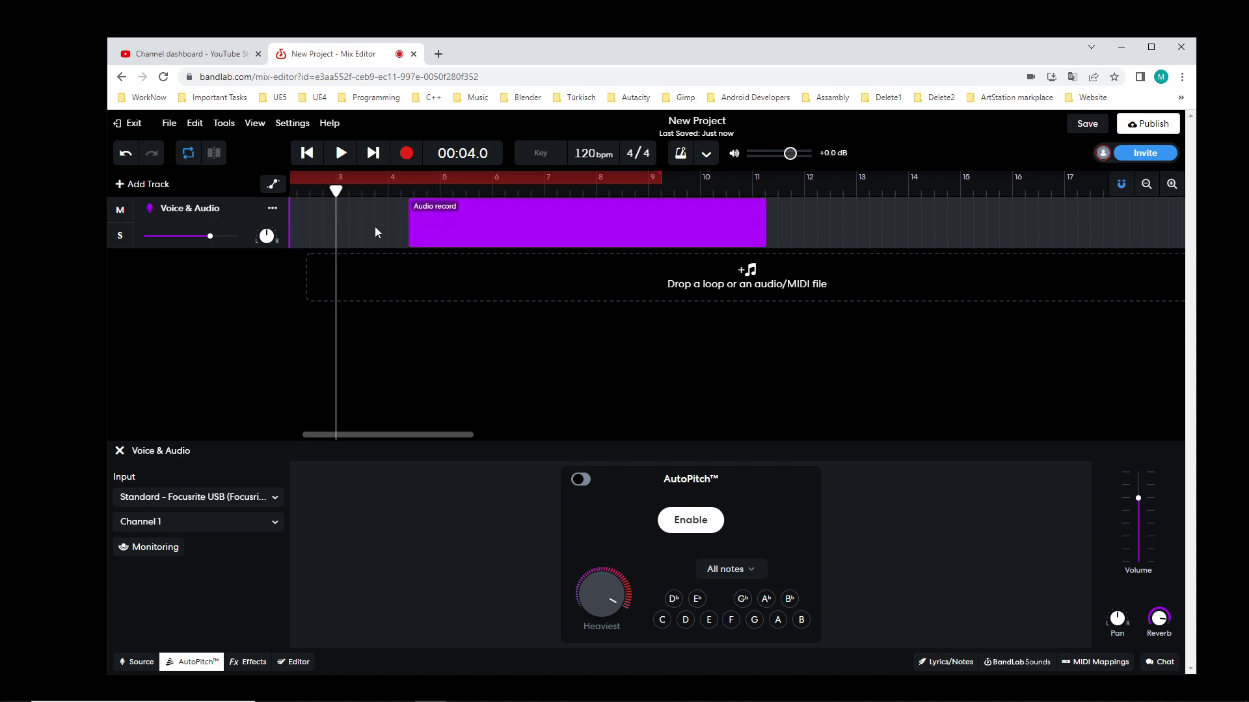
pyautogui.click(440, 226)
pyautogui.moveTo(504, 221); pyautogui.dragTo(392, 217)
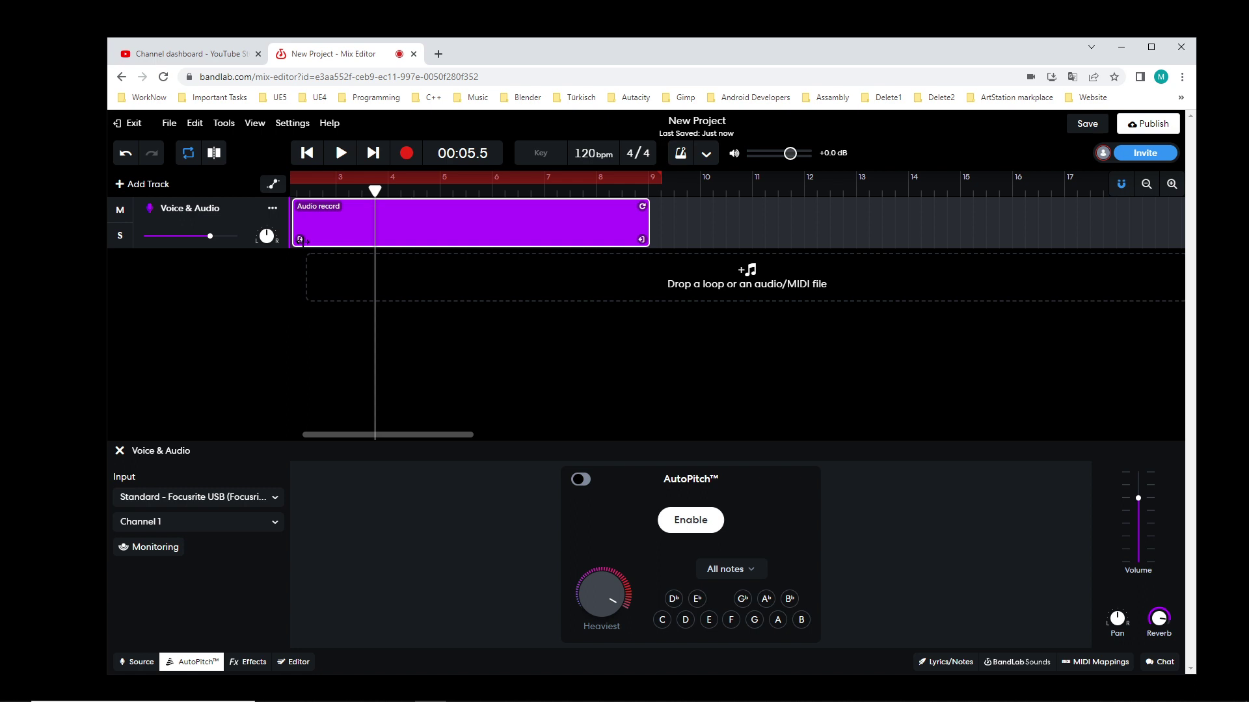
pyautogui.moveTo(463, 222); pyautogui.dragTo(461, 222)
pyautogui.moveTo(390, 207)
pyautogui.mouseDown()
pyautogui.moveTo(594, 214)
pyautogui.moveTo(389, 215)
pyautogui.mouseUp()
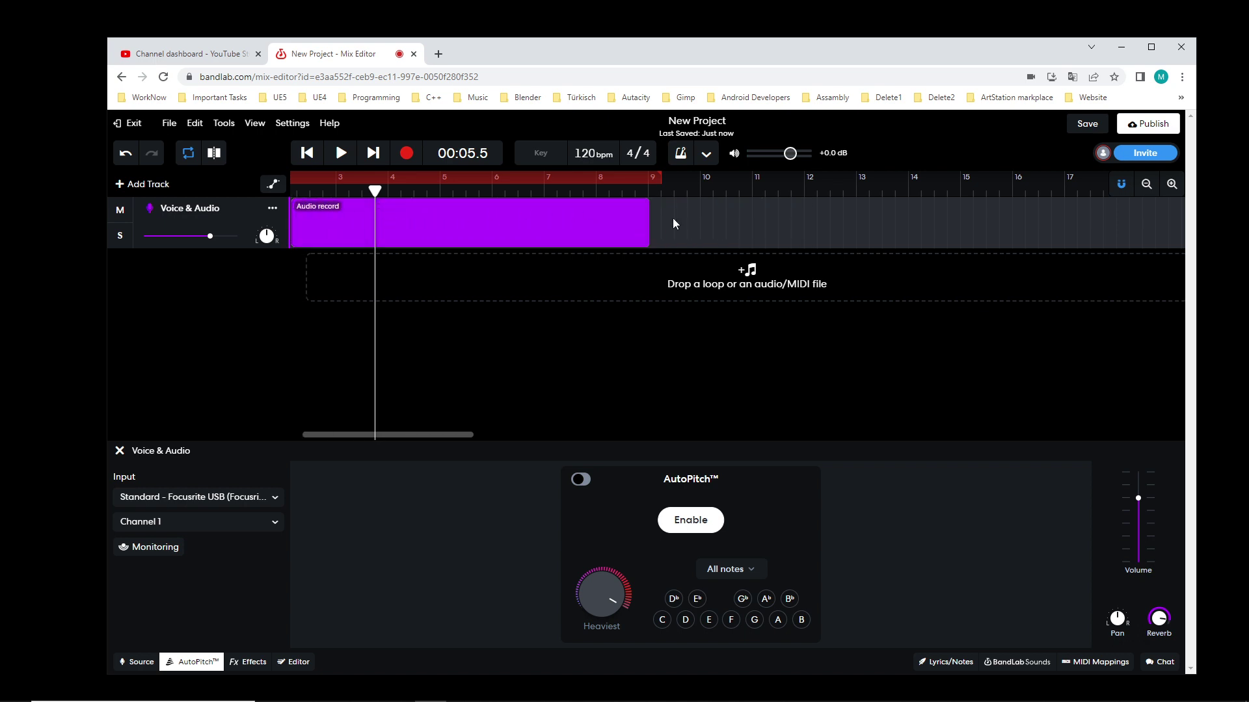
# Shorten the loop region so that it ends together with the clip just before bar 9.
pyautogui.click(673, 217)
pyautogui.click(638, 225)
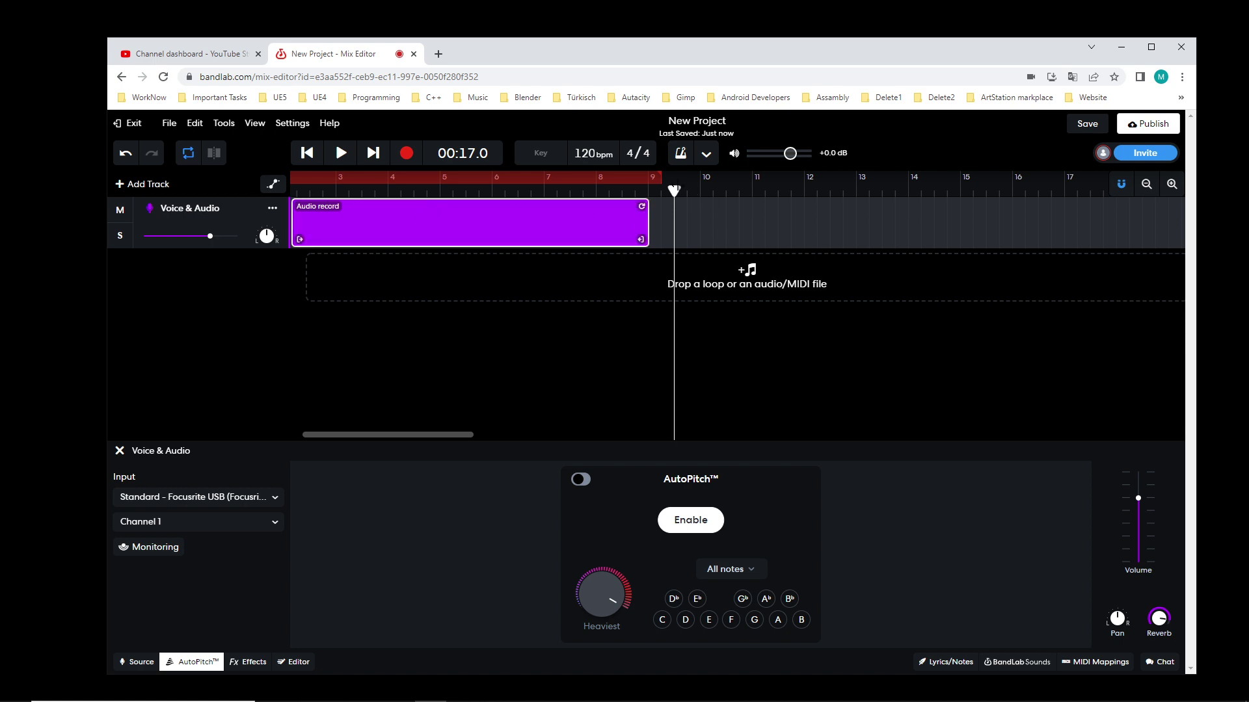
pyautogui.moveTo(659, 176); pyautogui.dragTo(740, 207)
# Open the clip in the audio editor and split it at 00:03.5 and 00:04.0, around the silent gap after the first phrase.
pyautogui.doubleClick(447, 205)
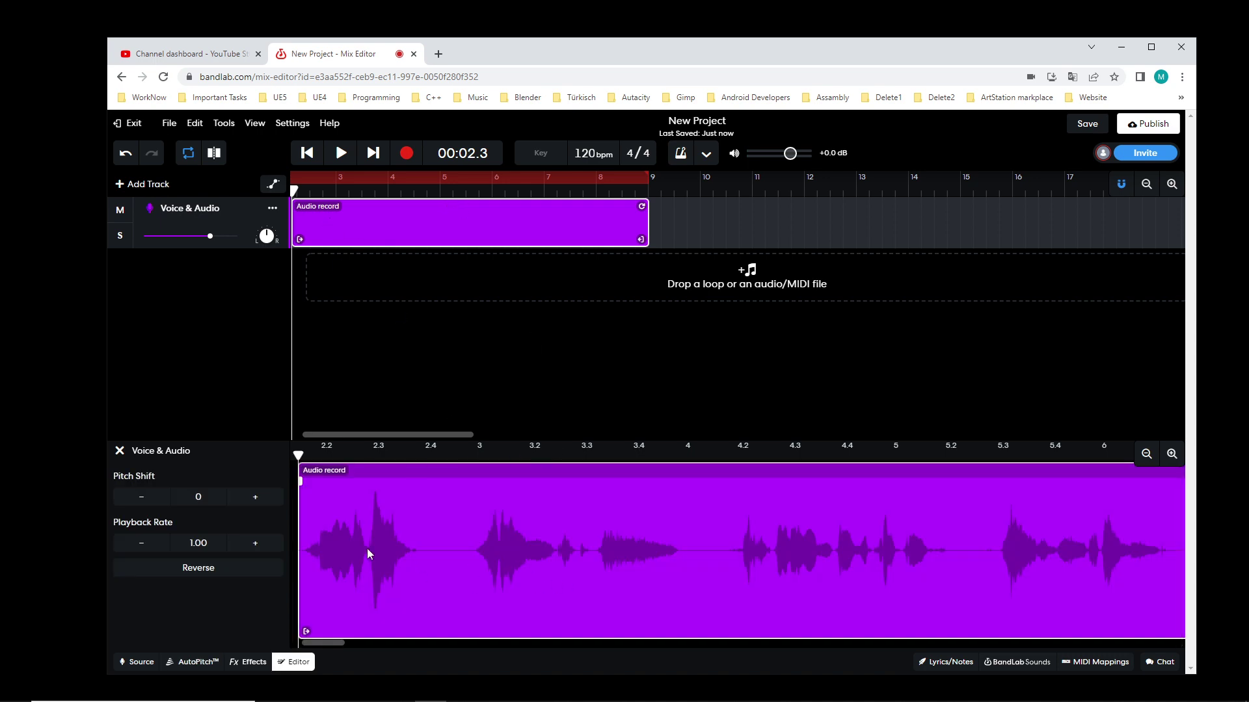
pyautogui.moveTo(301, 195); pyautogui.dragTo(323, 212)
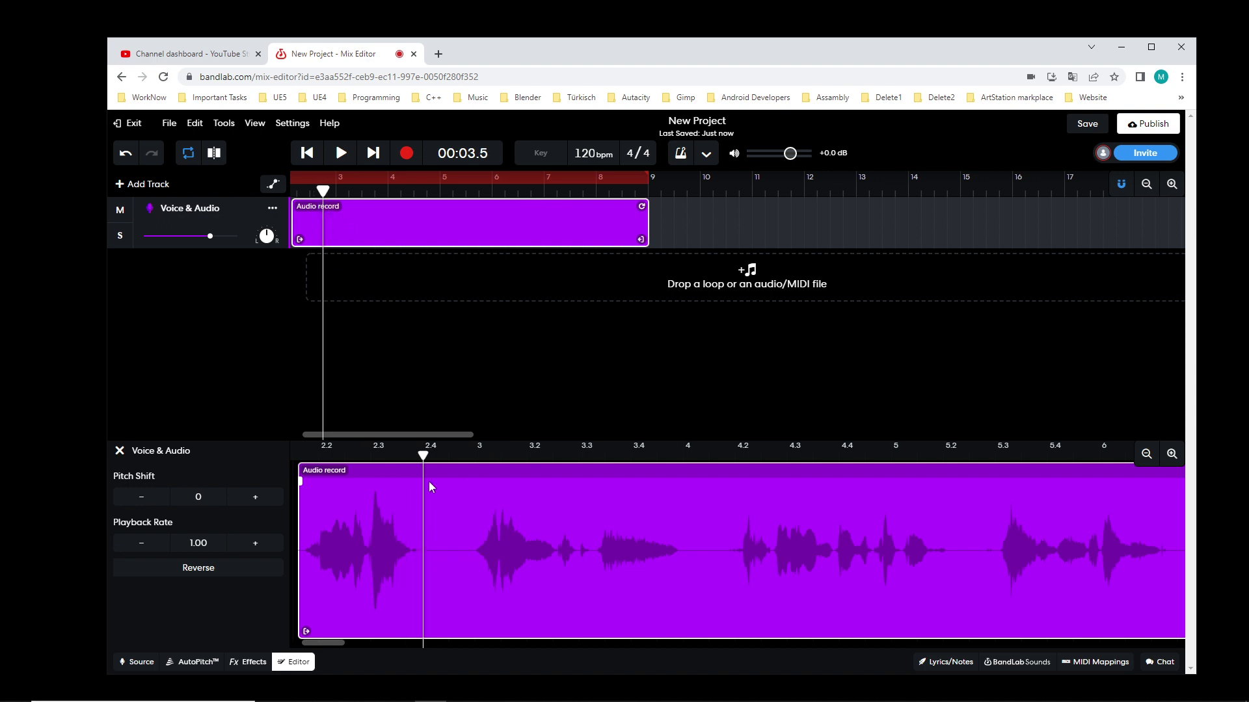
pyautogui.moveTo(424, 456); pyautogui.dragTo(419, 455)
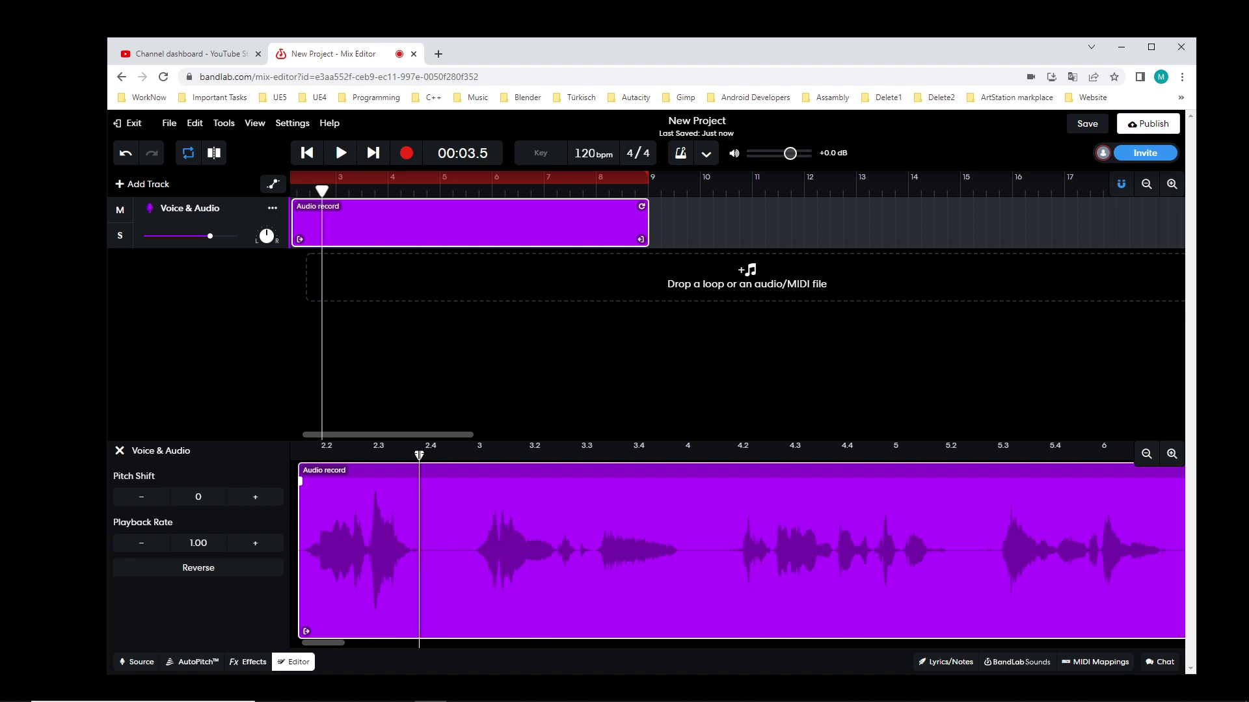
pyautogui.click(215, 155)
pyautogui.moveTo(420, 450); pyautogui.dragTo(475, 455)
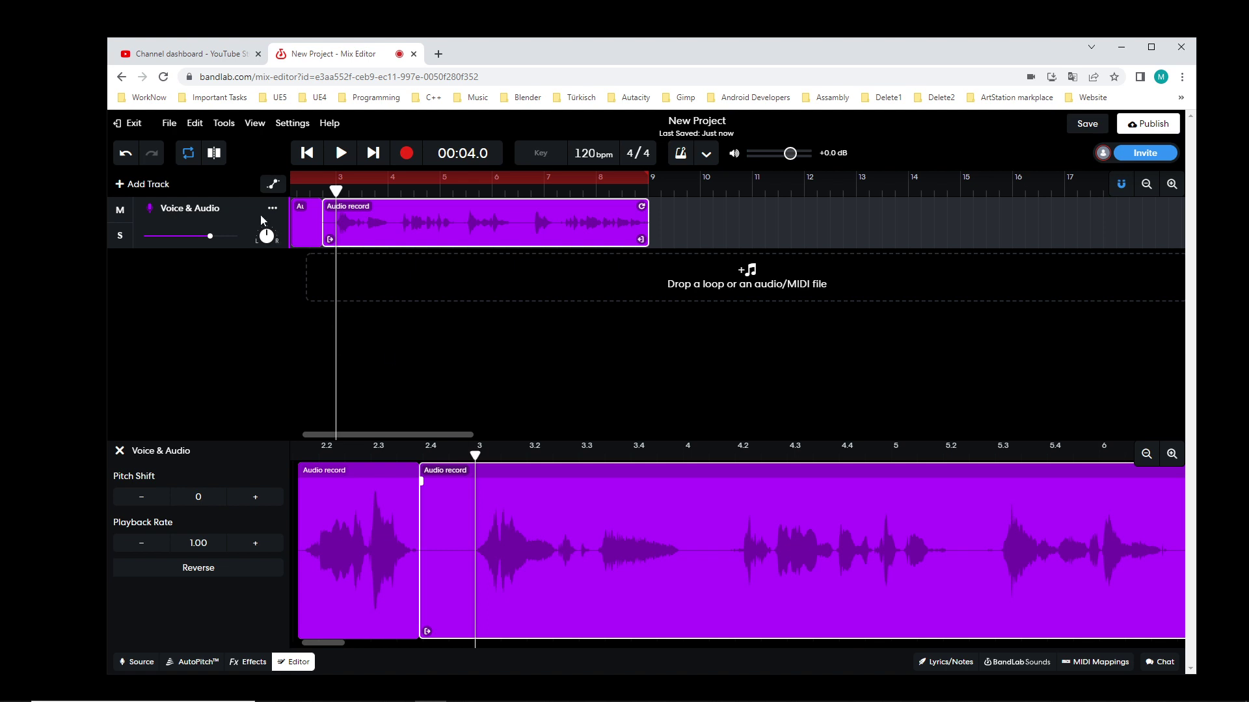
pyautogui.click(214, 153)
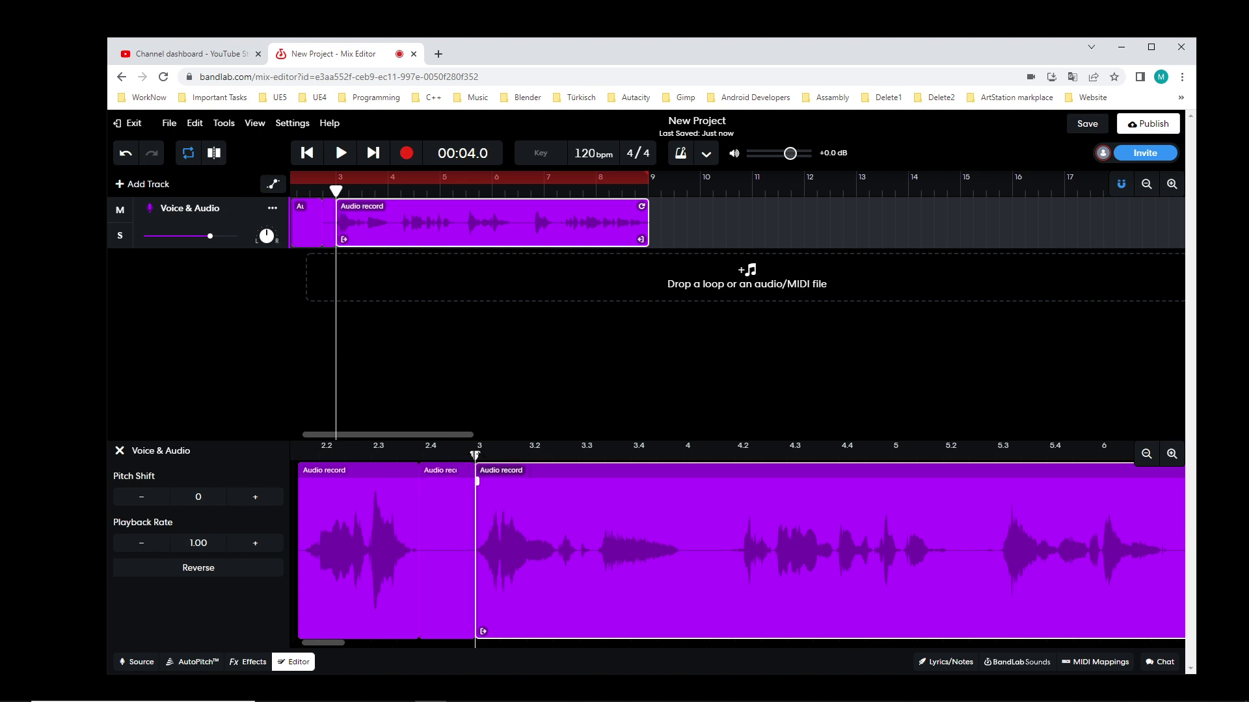
# Split the clip at 00:06.0 and 00:06.5, around the silent gap after the second phrase.
pyautogui.press('space')
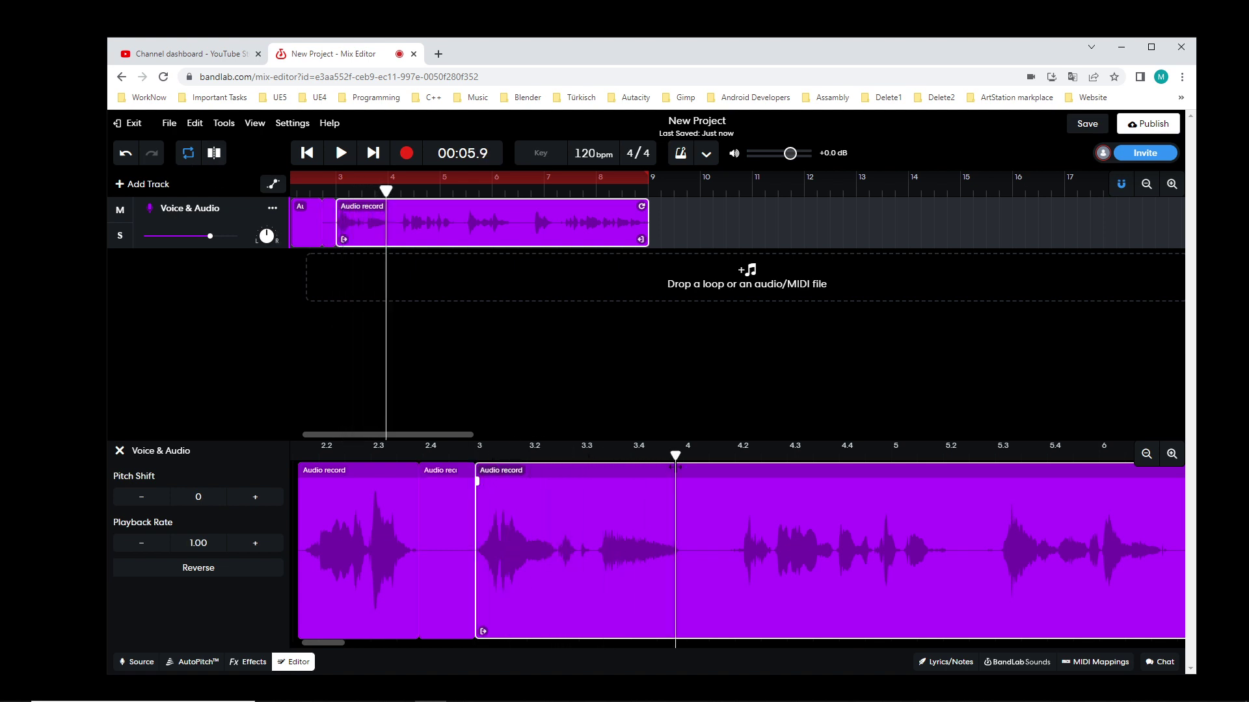
pyautogui.moveTo(675, 467); pyautogui.dragTo(681, 467)
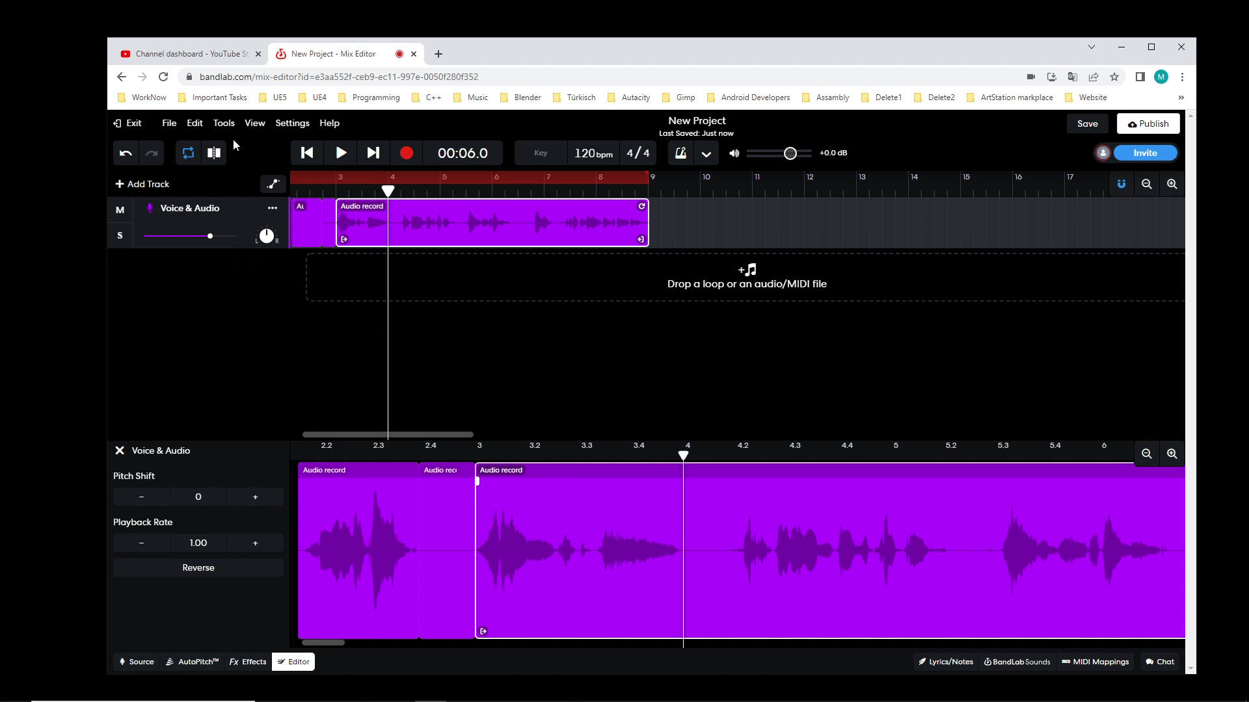
pyautogui.click(214, 153)
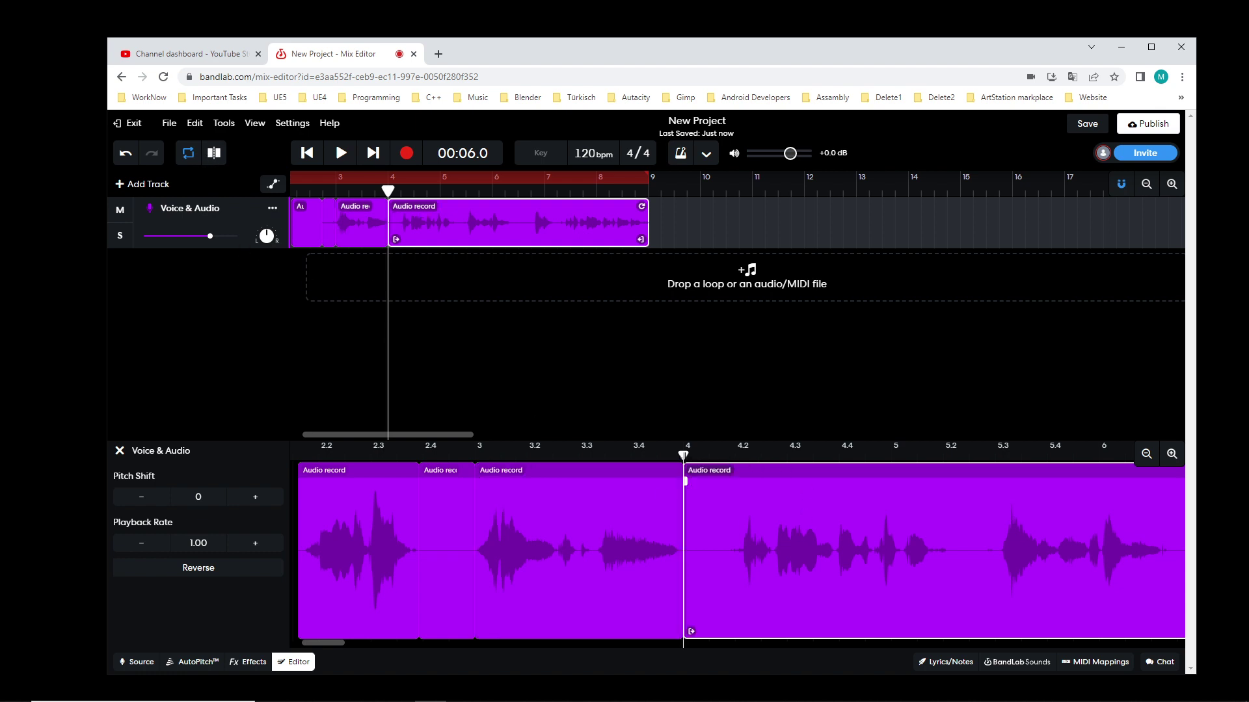
pyautogui.moveTo(683, 455); pyautogui.dragTo(731, 455)
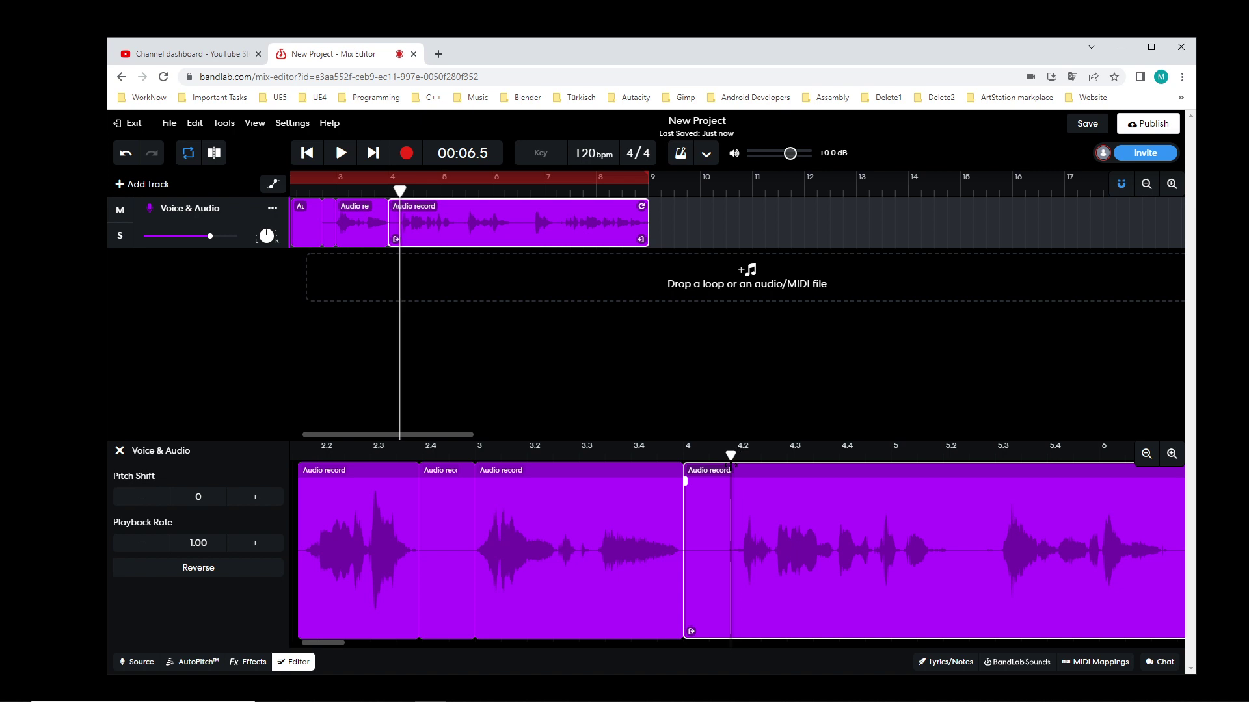
pyautogui.click(214, 153)
# Split the remaining clip at about bar 5.2, at 00:09.0 and at 00:10.7, around the fourth phrase.
pyautogui.moveTo(730, 456); pyautogui.dragTo(999, 455)
pyautogui.click(214, 152)
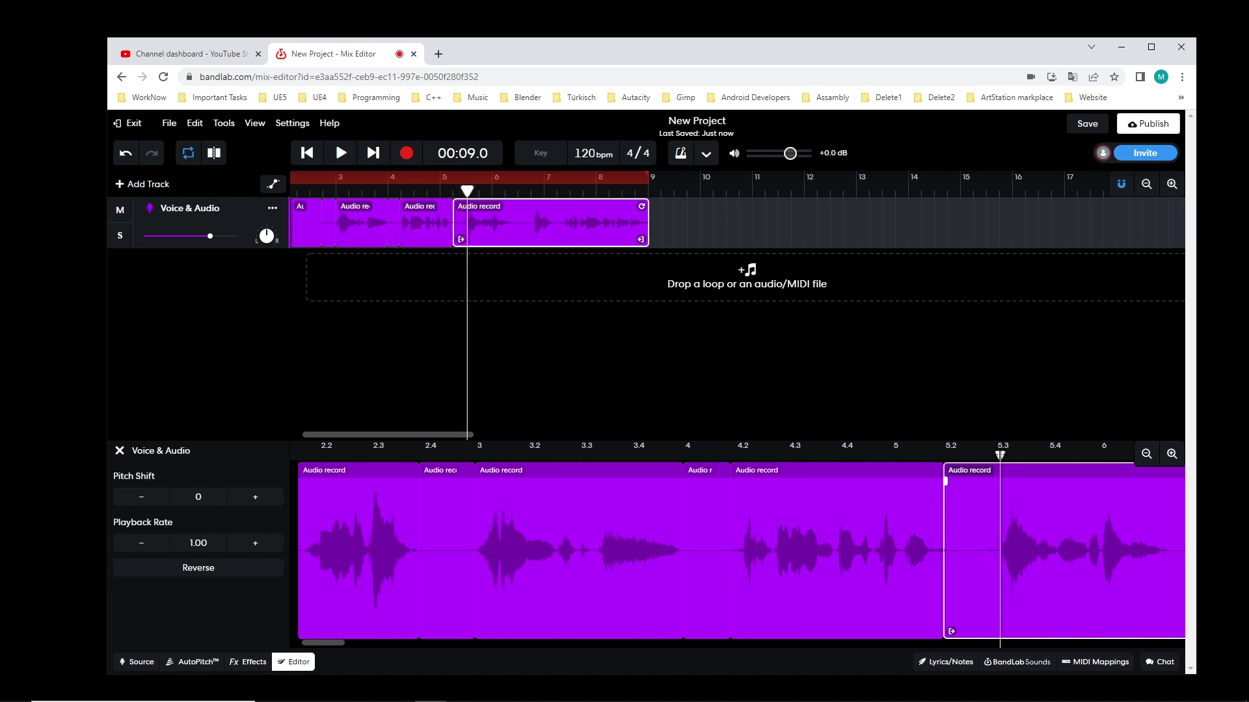
pyautogui.click(214, 153)
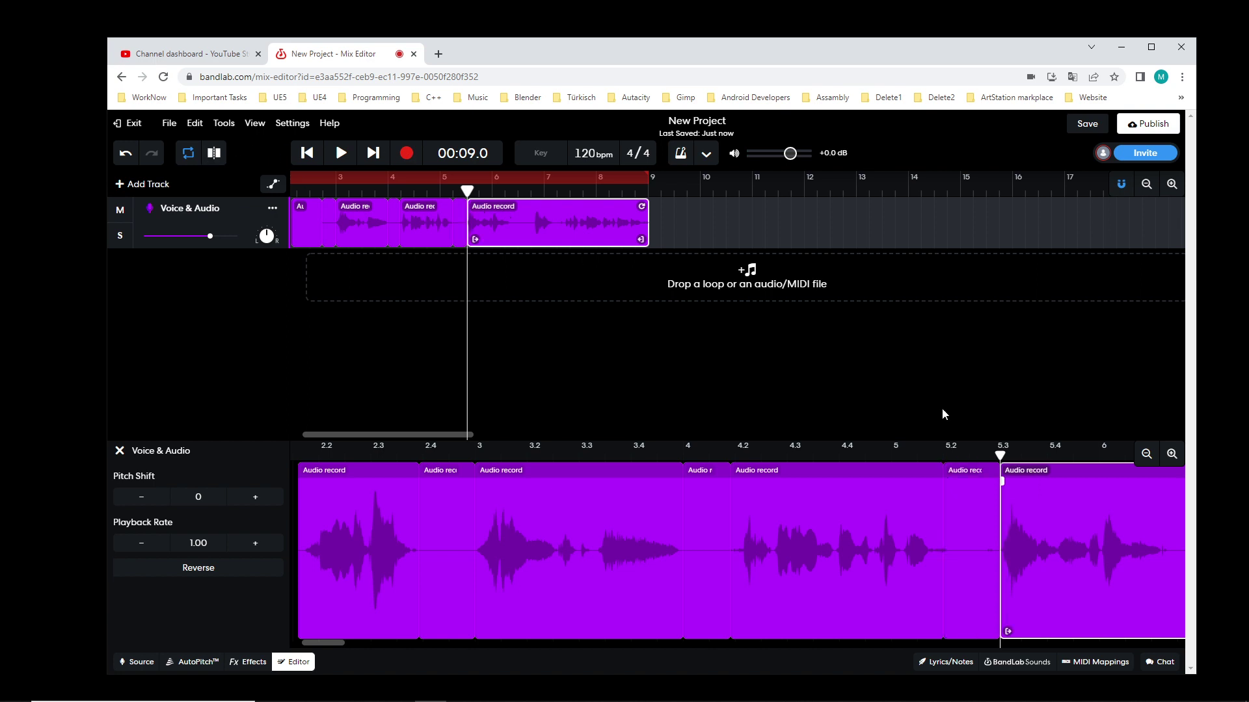
pyautogui.moveTo(1000, 455); pyautogui.dragTo(1170, 463)
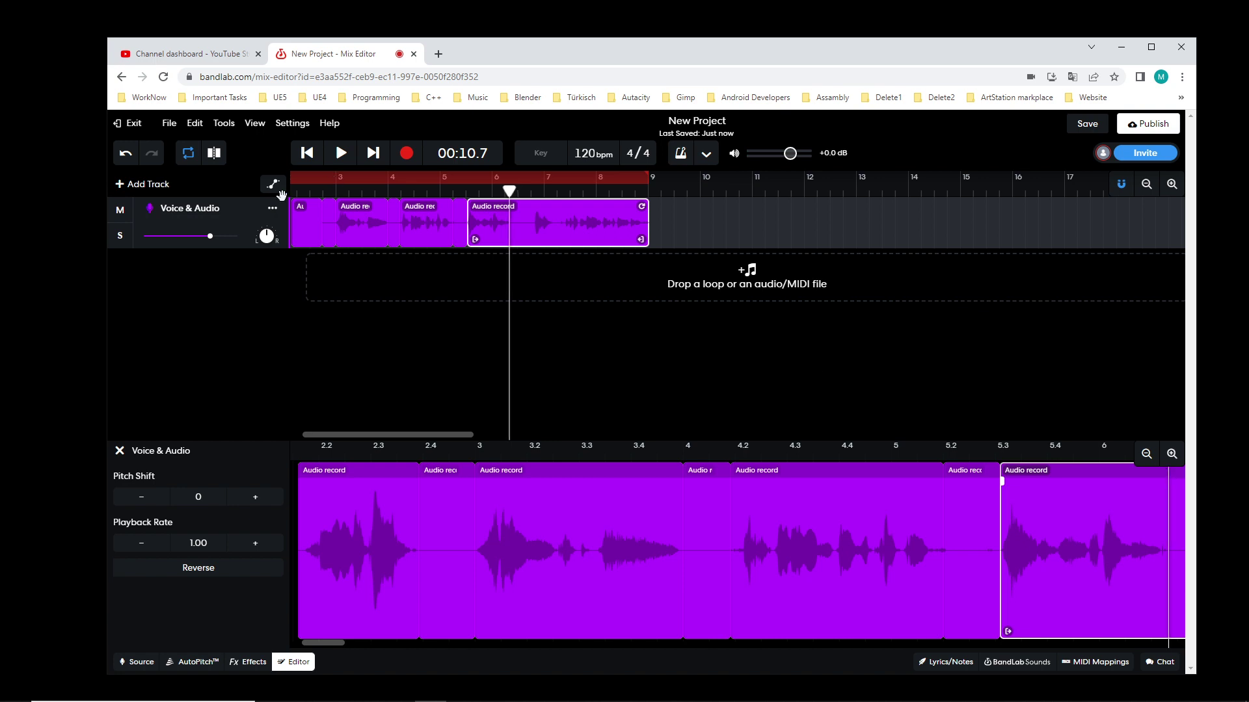
pyautogui.click(214, 152)
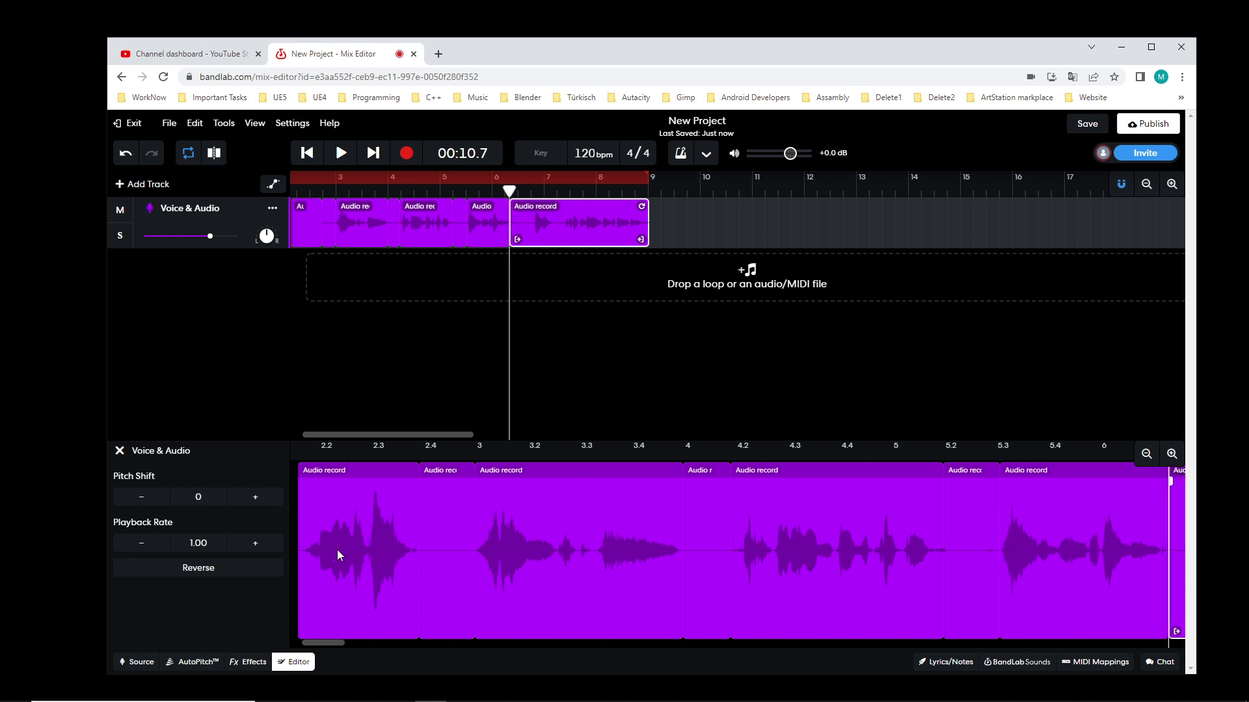
# Delete the three short silent segments between the first four phrases.
pyautogui.click(444, 530)
pyautogui.press('Delete')
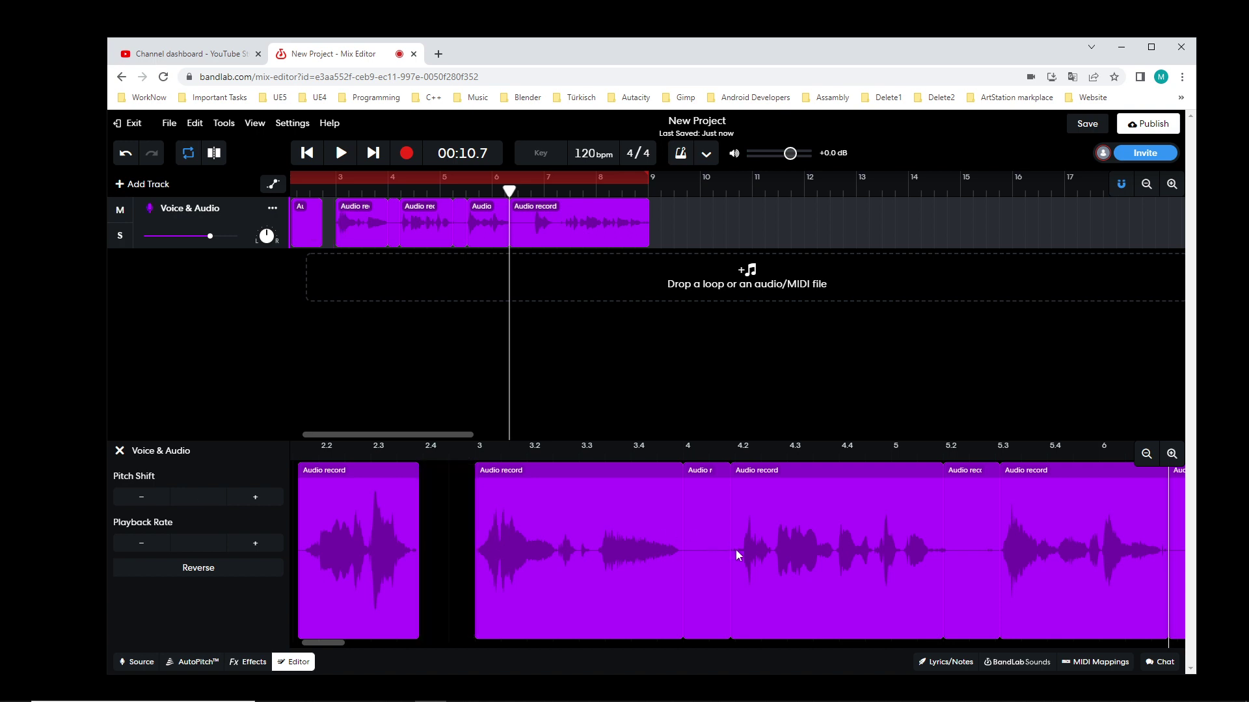
pyautogui.click(727, 536)
pyautogui.press('Delete')
pyautogui.click(970, 533)
pyautogui.press('Delete')
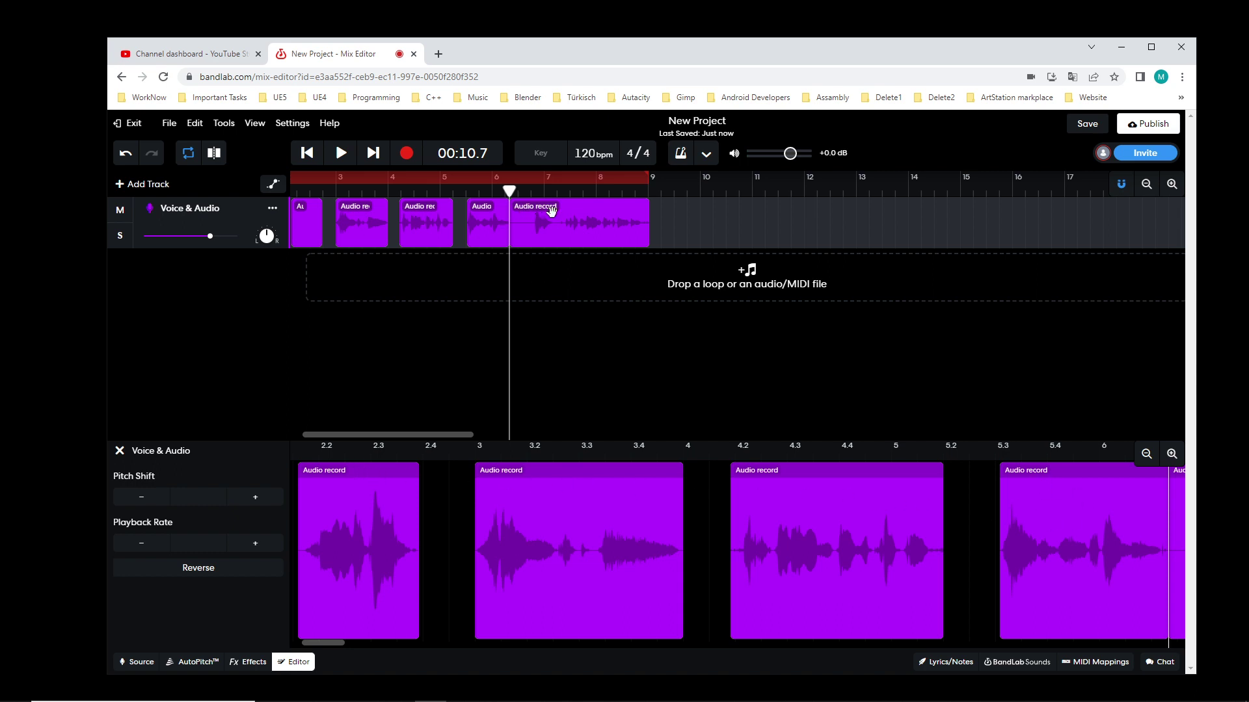
pyautogui.click(576, 202)
pyautogui.moveTo(595, 212); pyautogui.dragTo(652, 220)
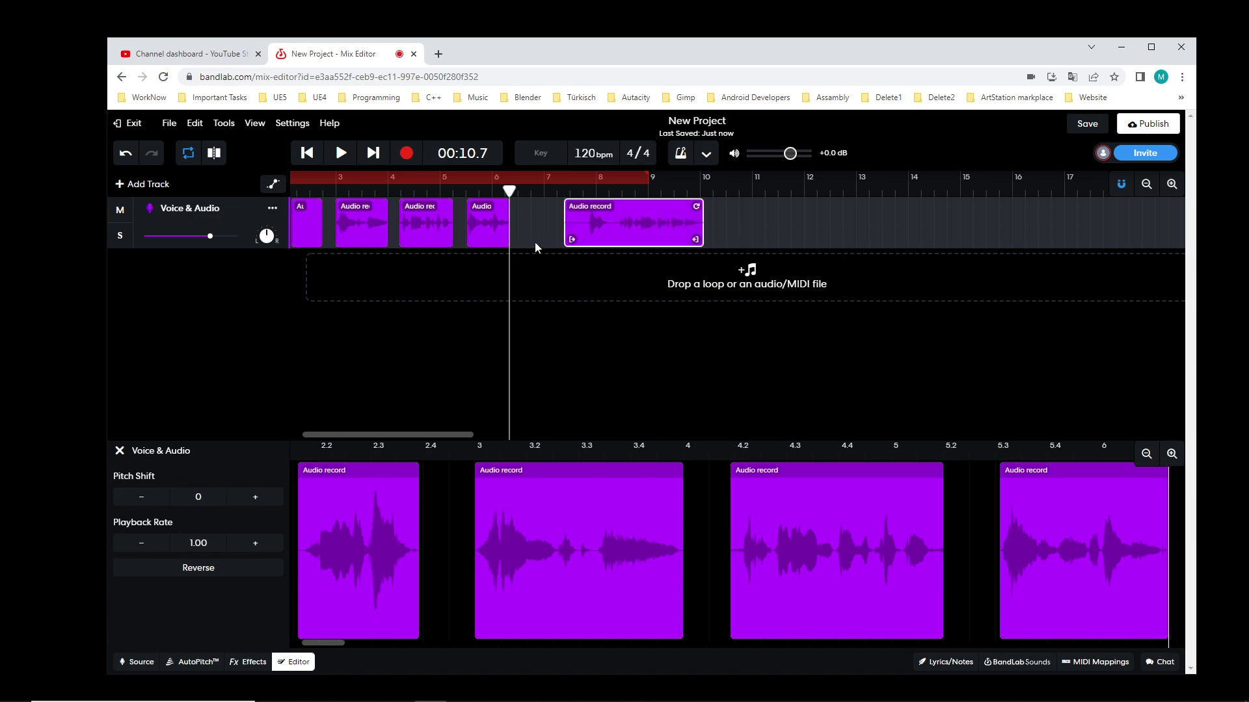
pyautogui.doubleClick(349, 207)
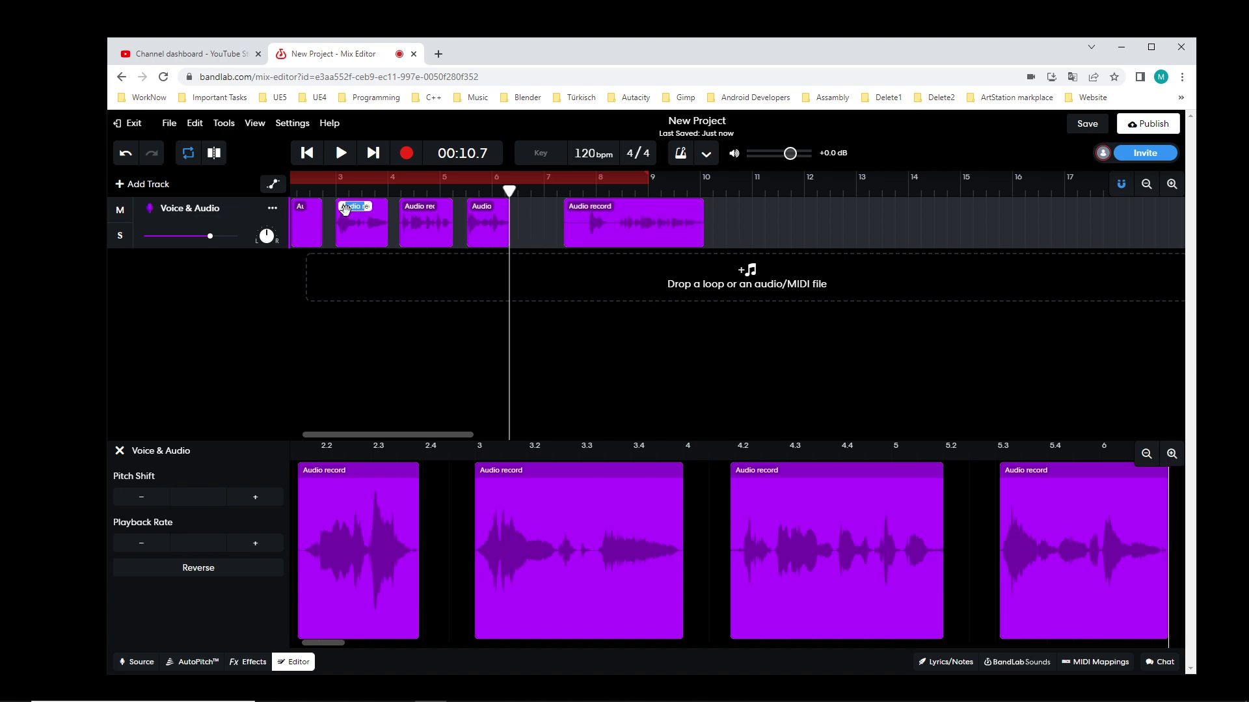
pyautogui.click(384, 290)
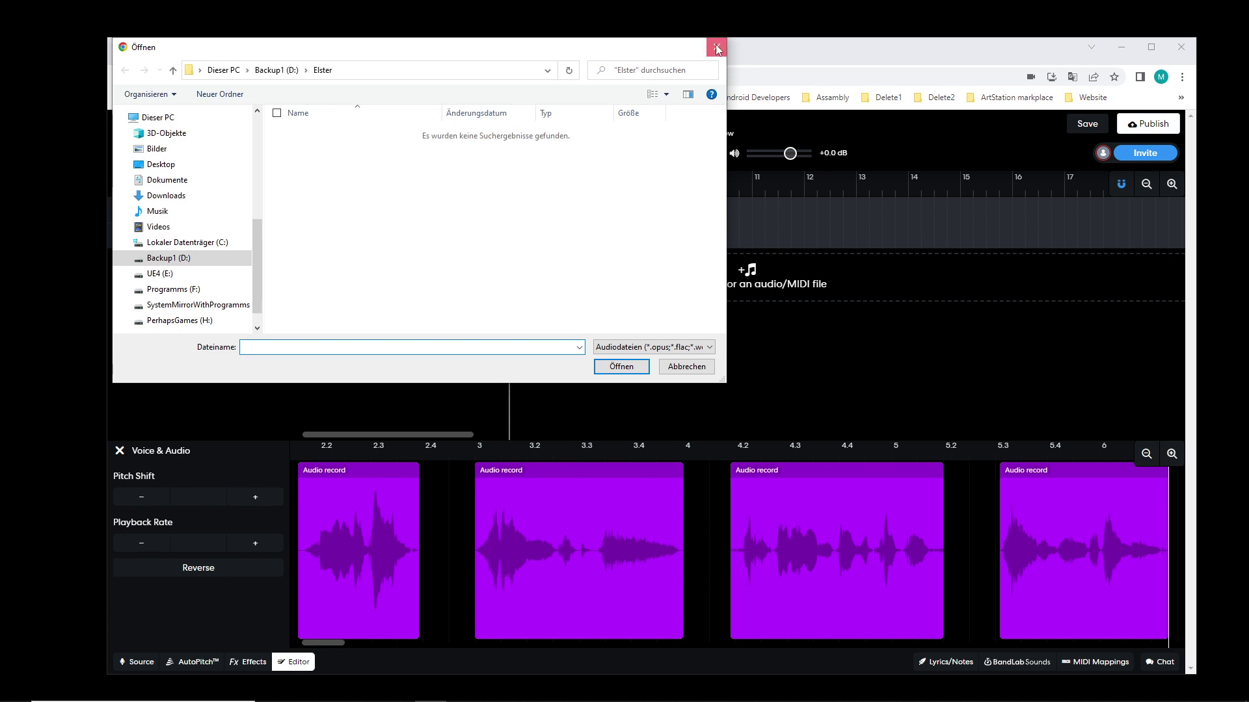
pyautogui.click(717, 48)
# Move the clips after the first phrase earlier on the track so that all five sit end to end.
pyautogui.moveTo(376, 231); pyautogui.dragTo(448, 234)
pyautogui.moveTo(607, 233); pyautogui.dragTo(514, 232)
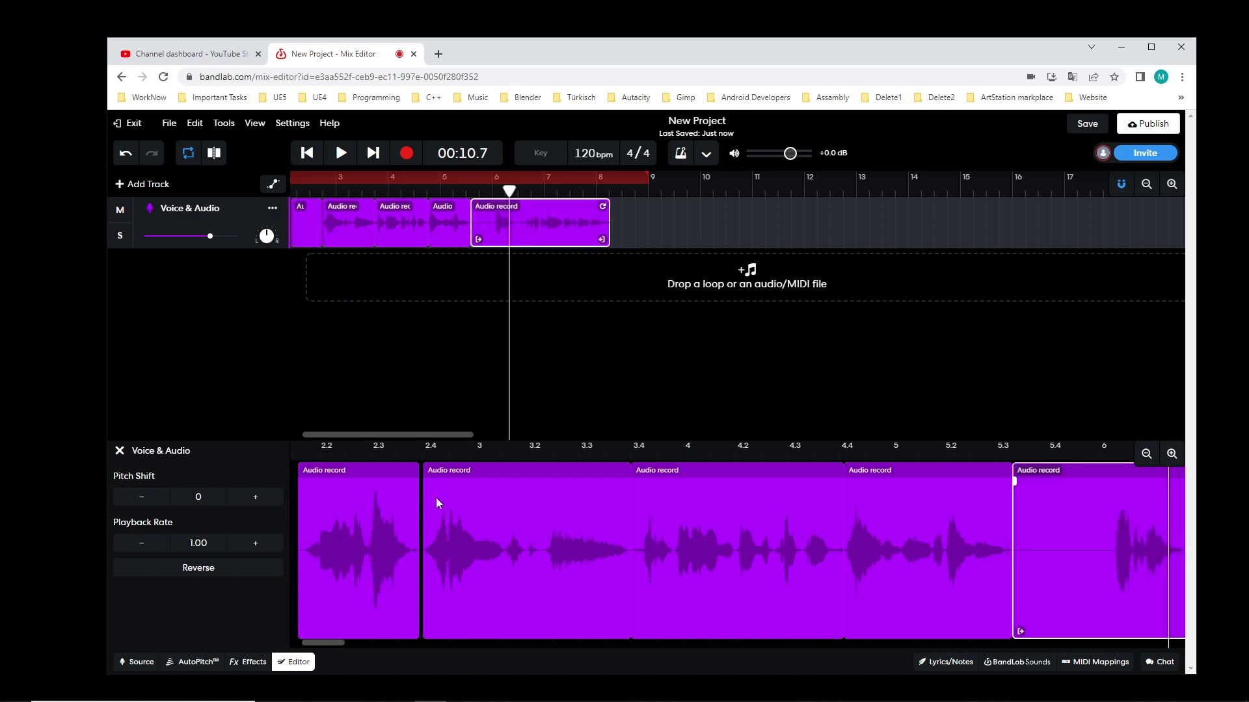
# Shorten the loop region to end with the last clip just after bar 8, and play back the joined clips.
pyautogui.moveTo(502, 197); pyautogui.dragTo(314, 189)
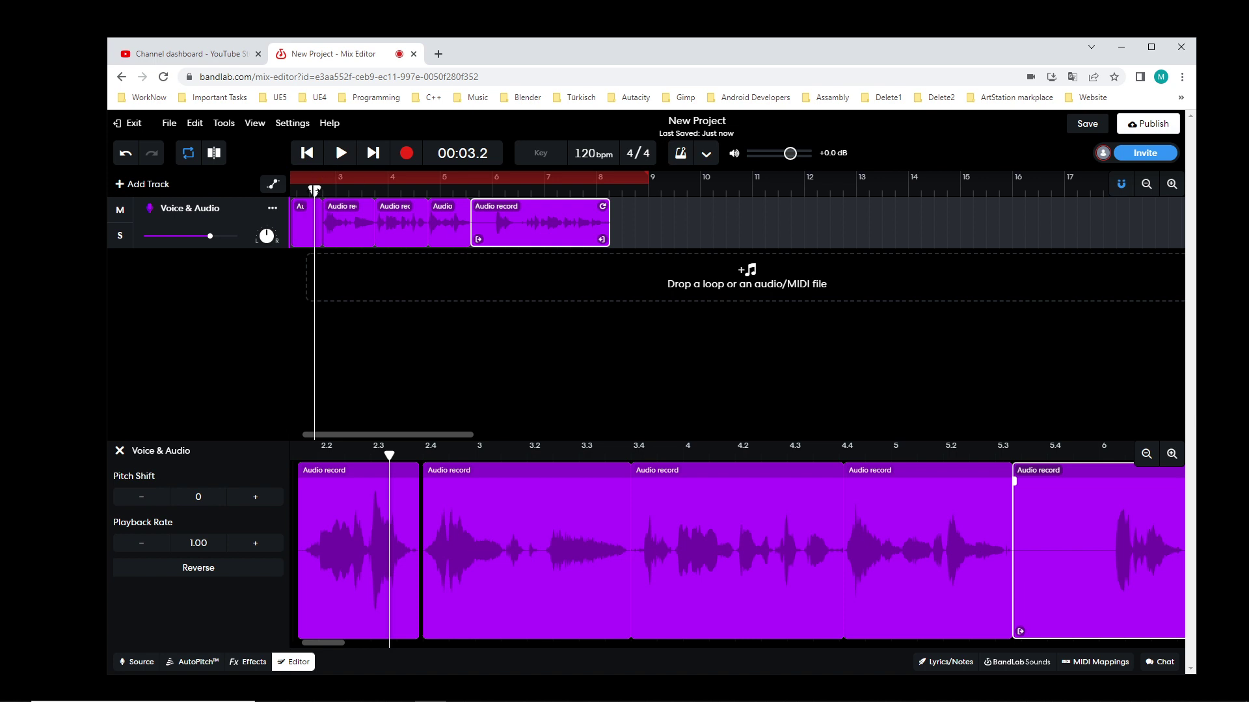
pyautogui.click(308, 154)
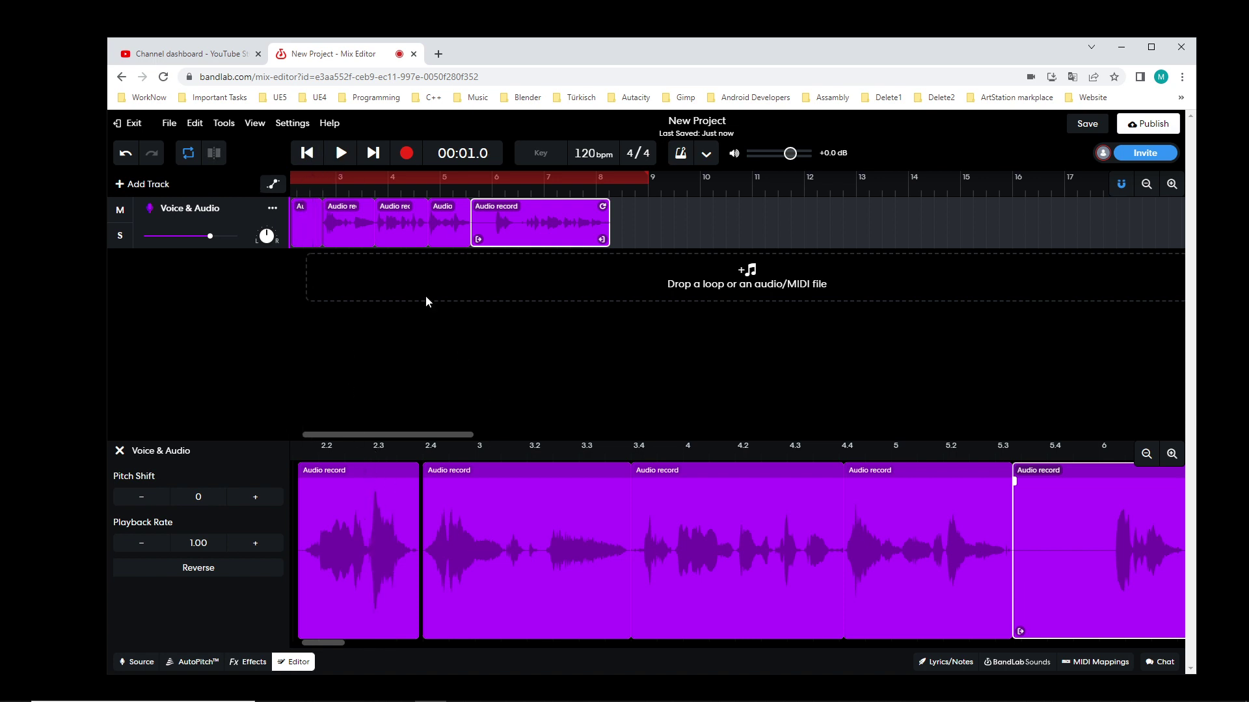
pyautogui.click(671, 234)
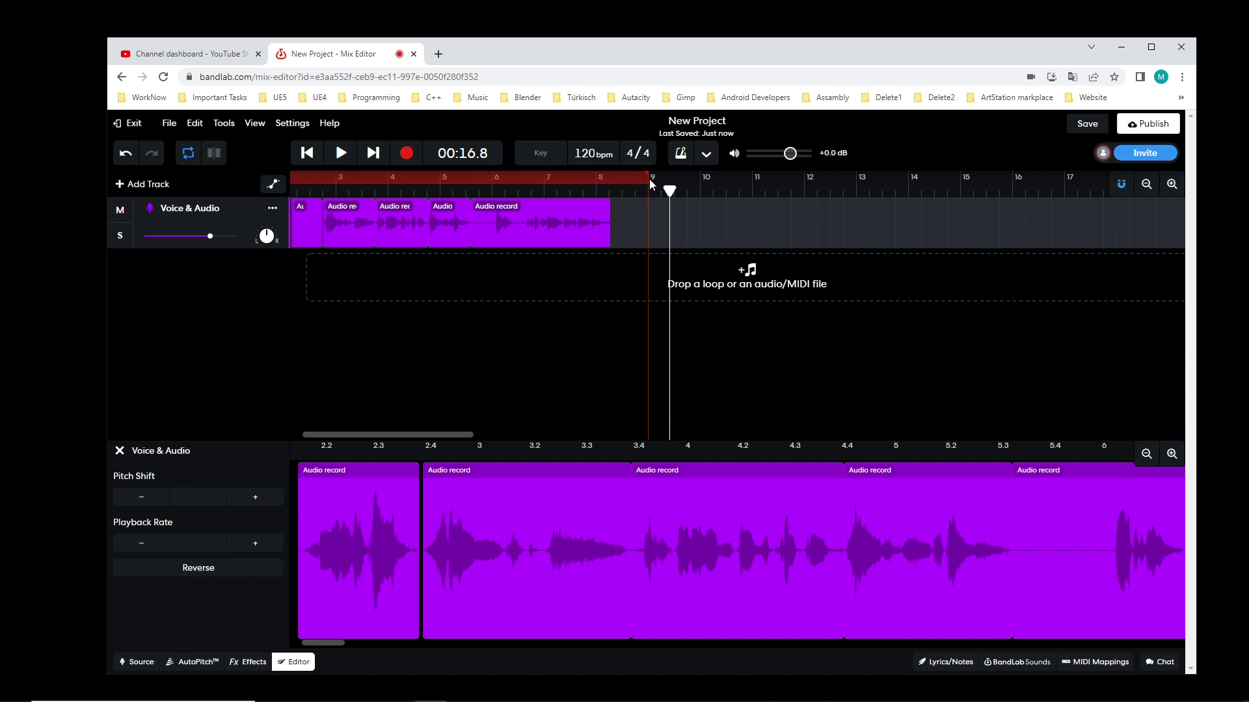
pyautogui.moveTo(649, 179); pyautogui.dragTo(610, 184)
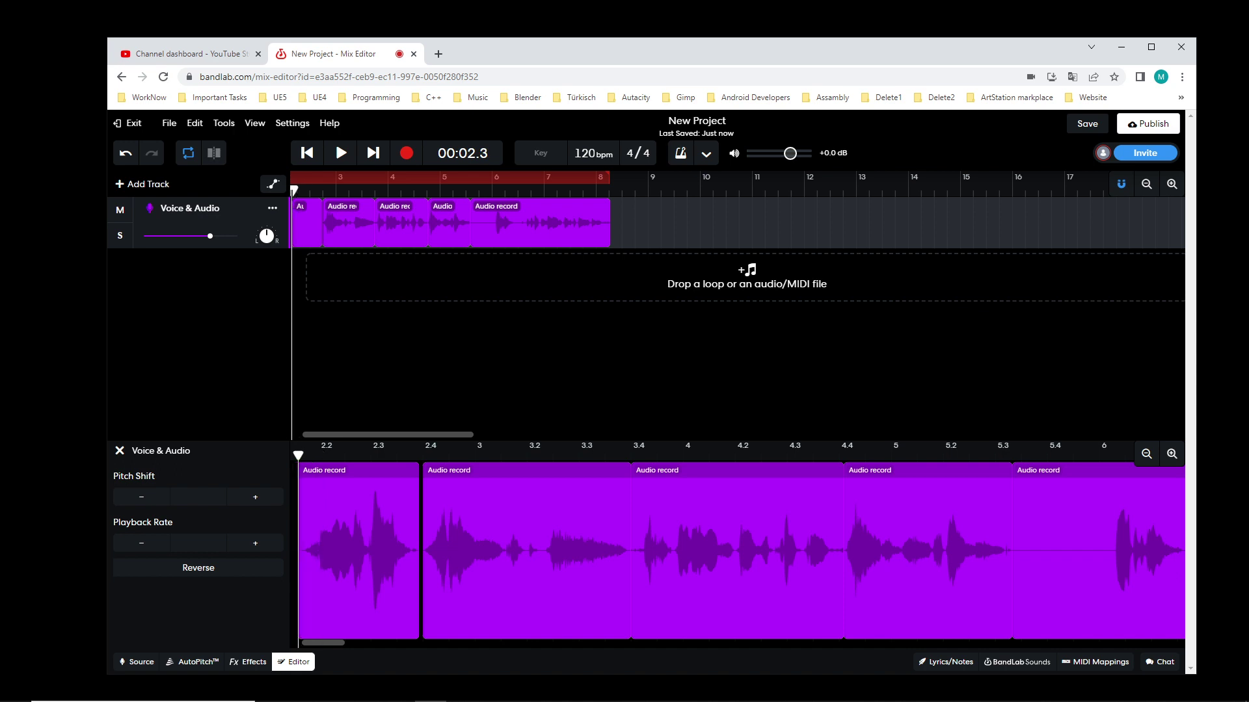
pyautogui.click(345, 160)
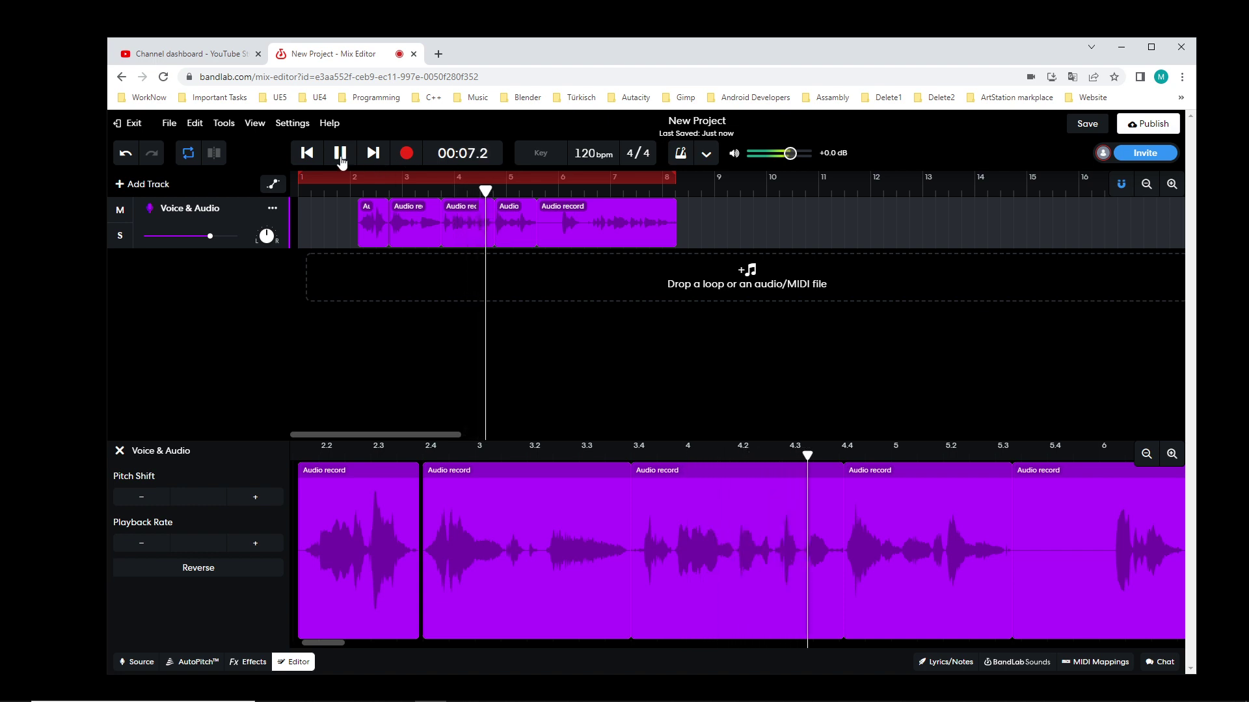
pyautogui.press('space')
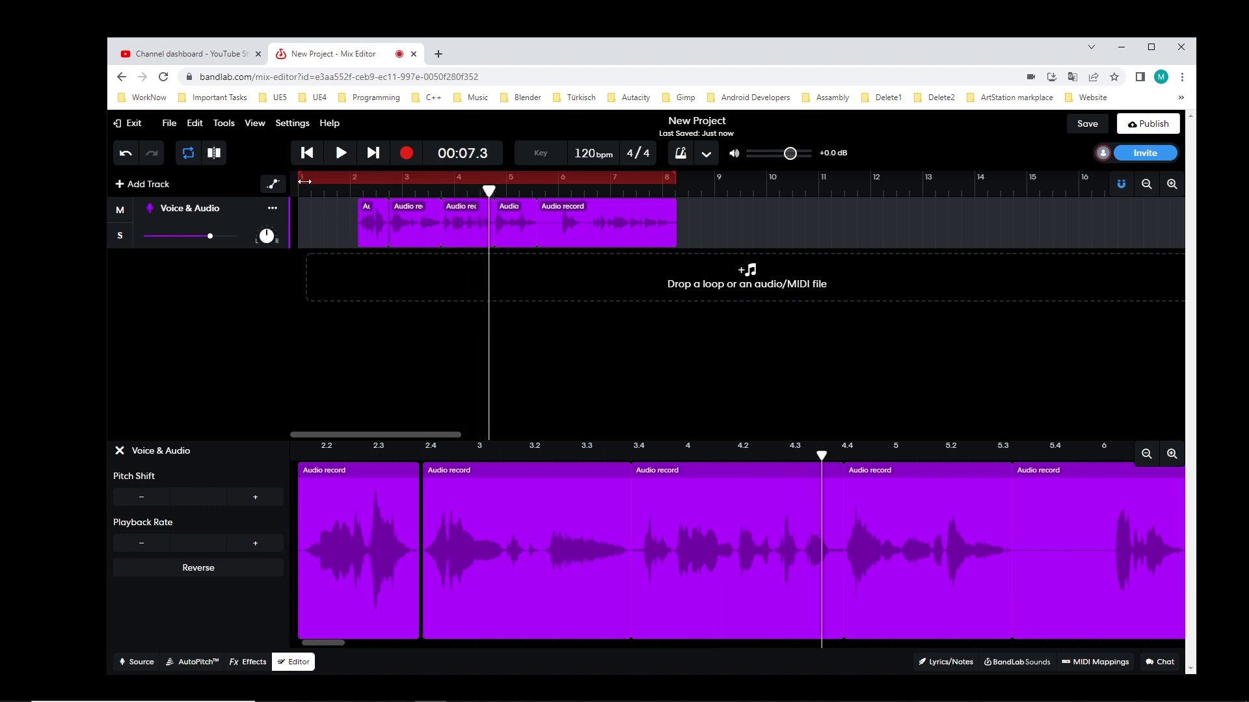
# Move all five clips together to the start of bar 1 and shorten the loop region to end just after bar 7.
pyautogui.moveTo(298, 181)
pyautogui.mouseDown()
pyautogui.moveTo(363, 185)
pyautogui.moveTo(298, 185)
pyautogui.mouseUp()
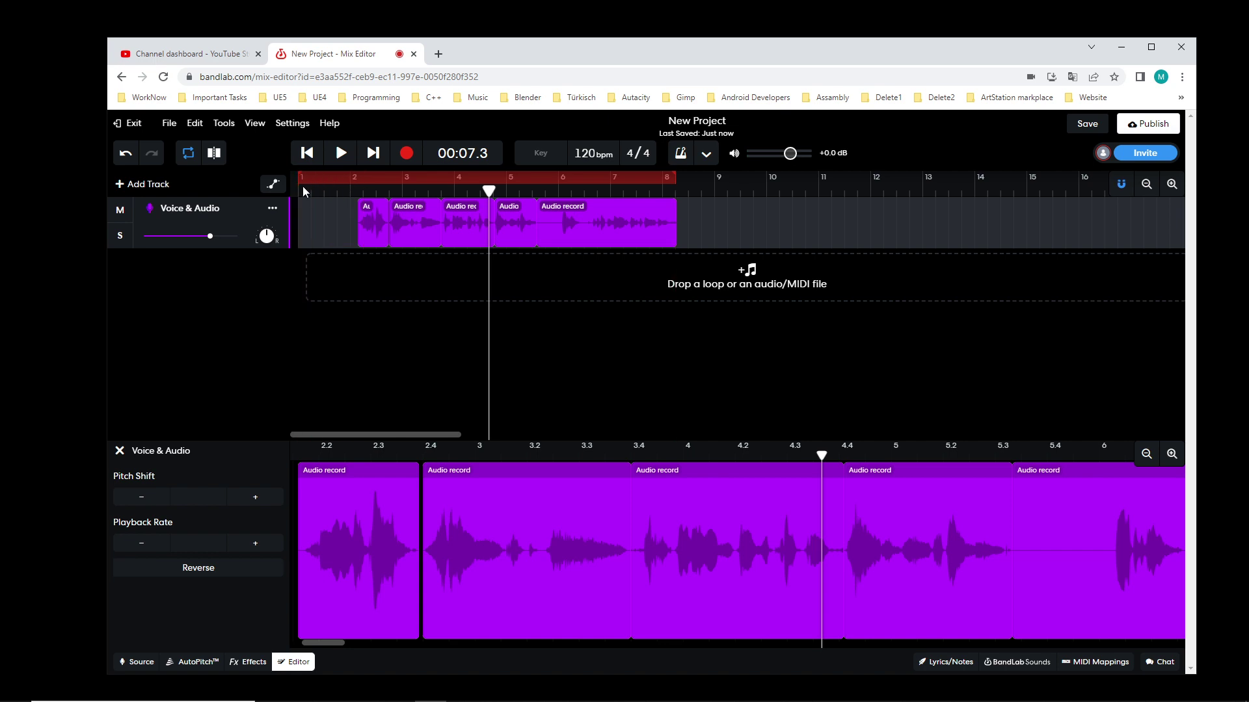
pyautogui.click(374, 229)
pyautogui.keyDown('shift'); pyautogui.click(447, 238); pyautogui.keyUp('shift')
pyautogui.keyDown('shift'); pyautogui.click(430, 235); pyautogui.keyUp('shift')
pyautogui.keyDown('shift'); pyautogui.click(505, 232); pyautogui.keyUp('shift')
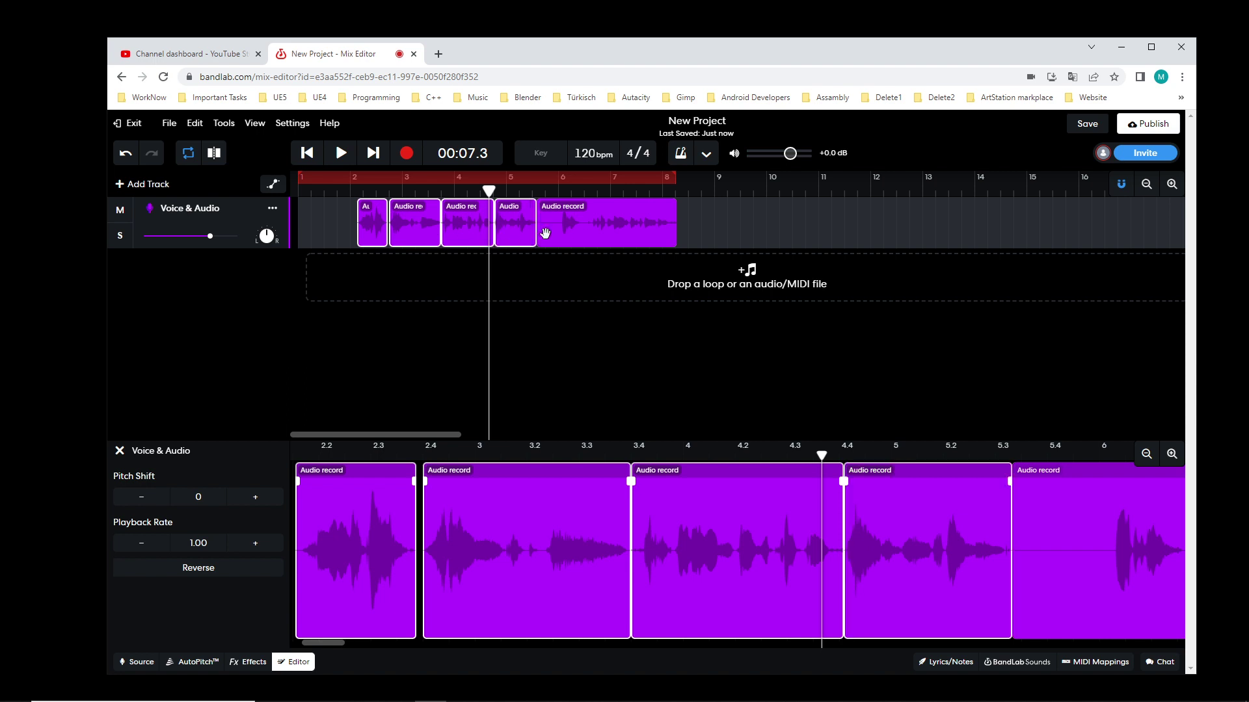
pyautogui.keyDown('shift'); pyautogui.click(543, 232); pyautogui.keyUp('shift')
pyautogui.moveTo(426, 218); pyautogui.dragTo(365, 218)
pyautogui.click(687, 228)
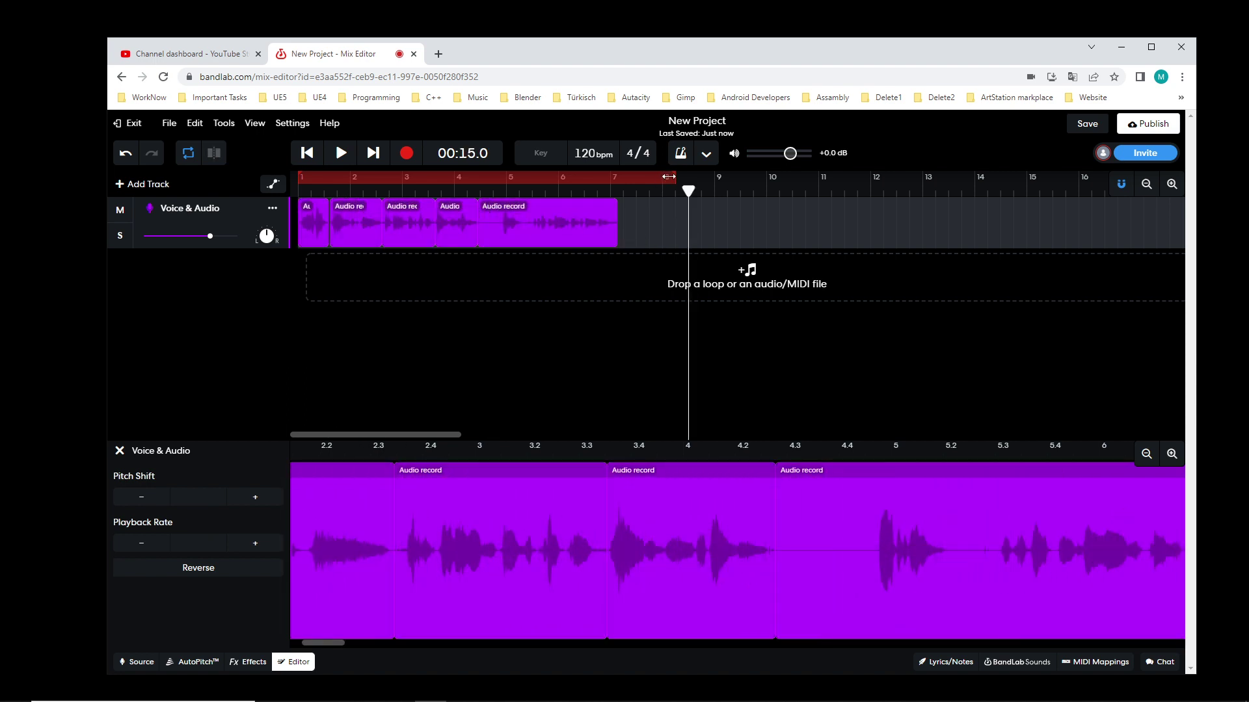
pyautogui.moveTo(636, 178); pyautogui.dragTo(454, 191)
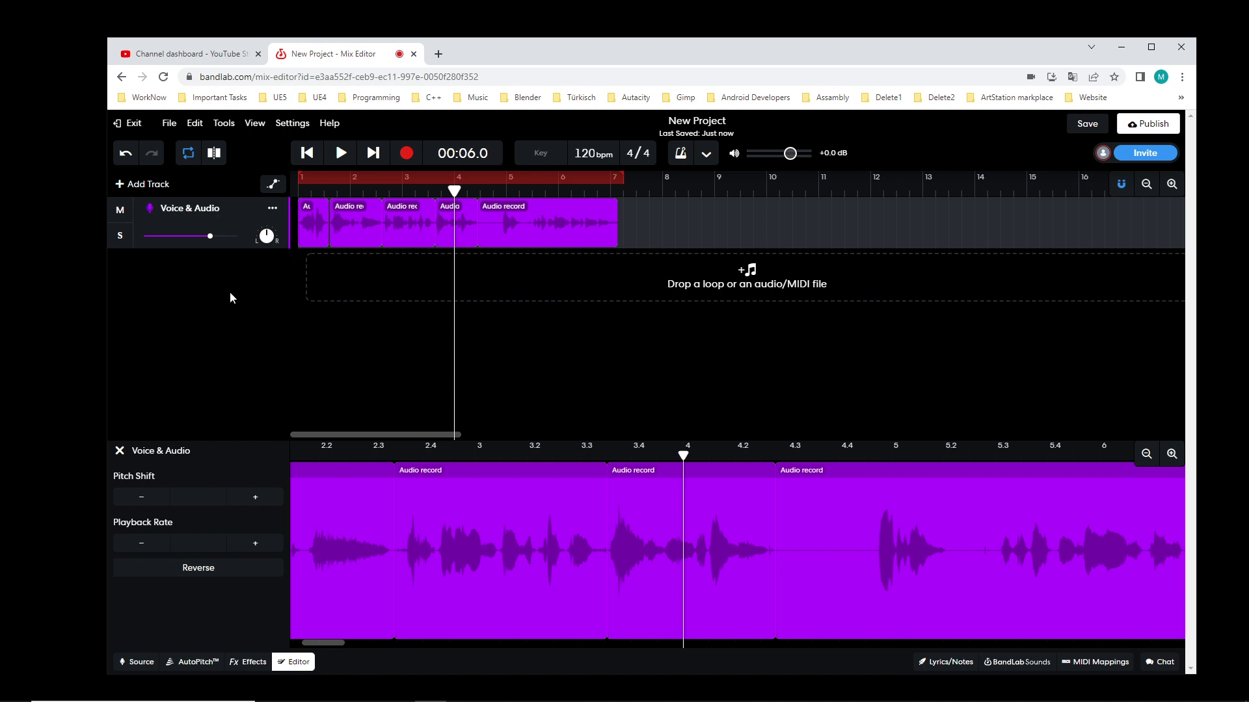
# Add three new Voice & Audio tracks to the project.
pyautogui.click(136, 185)
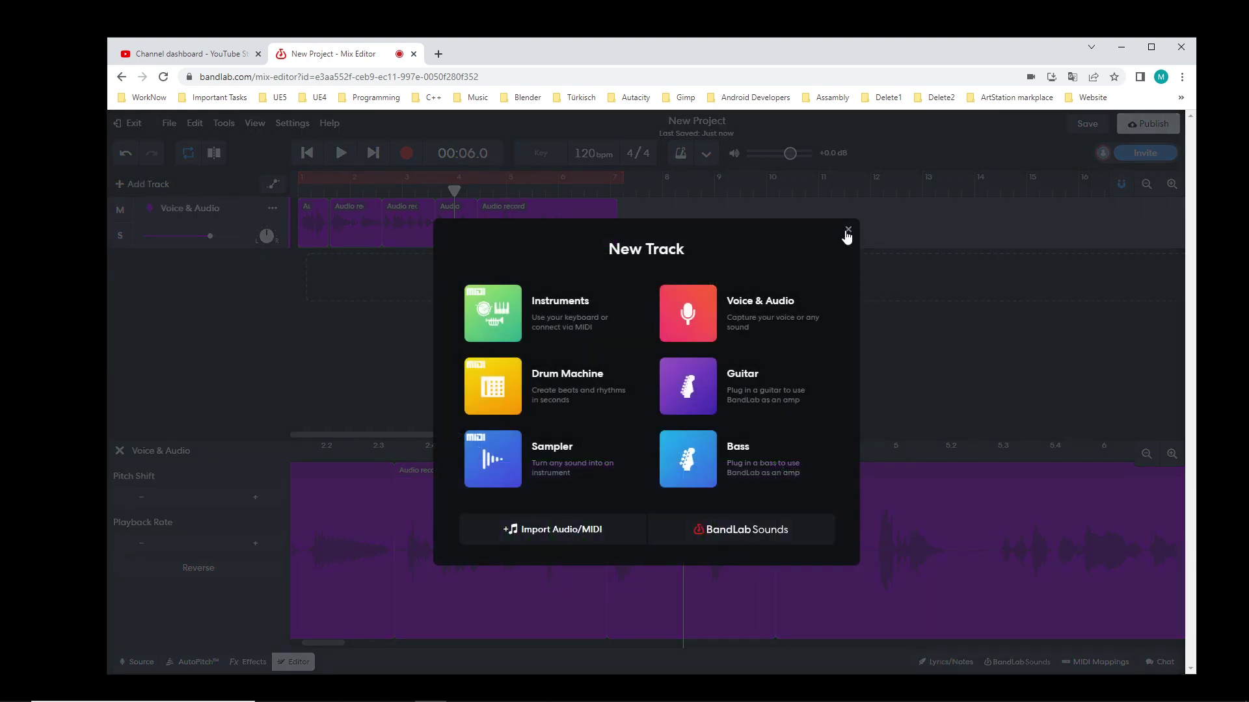
pyautogui.click(847, 232)
pyautogui.click(120, 186)
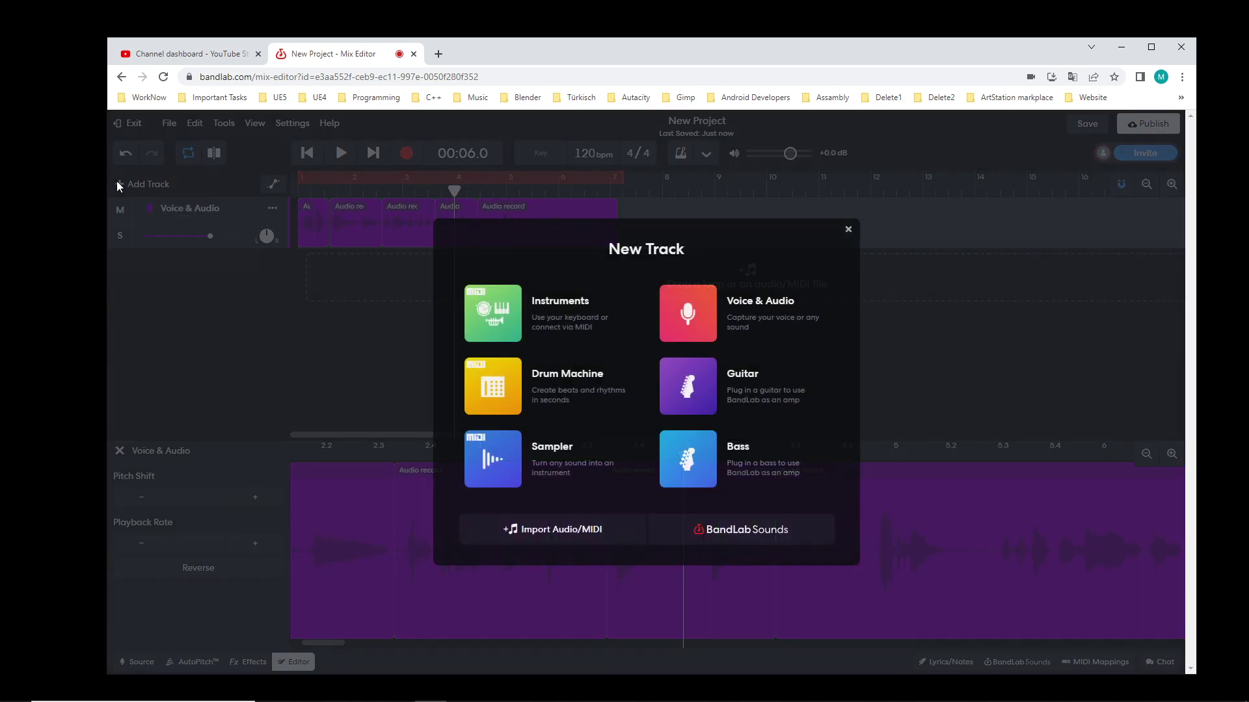
pyautogui.click(680, 317)
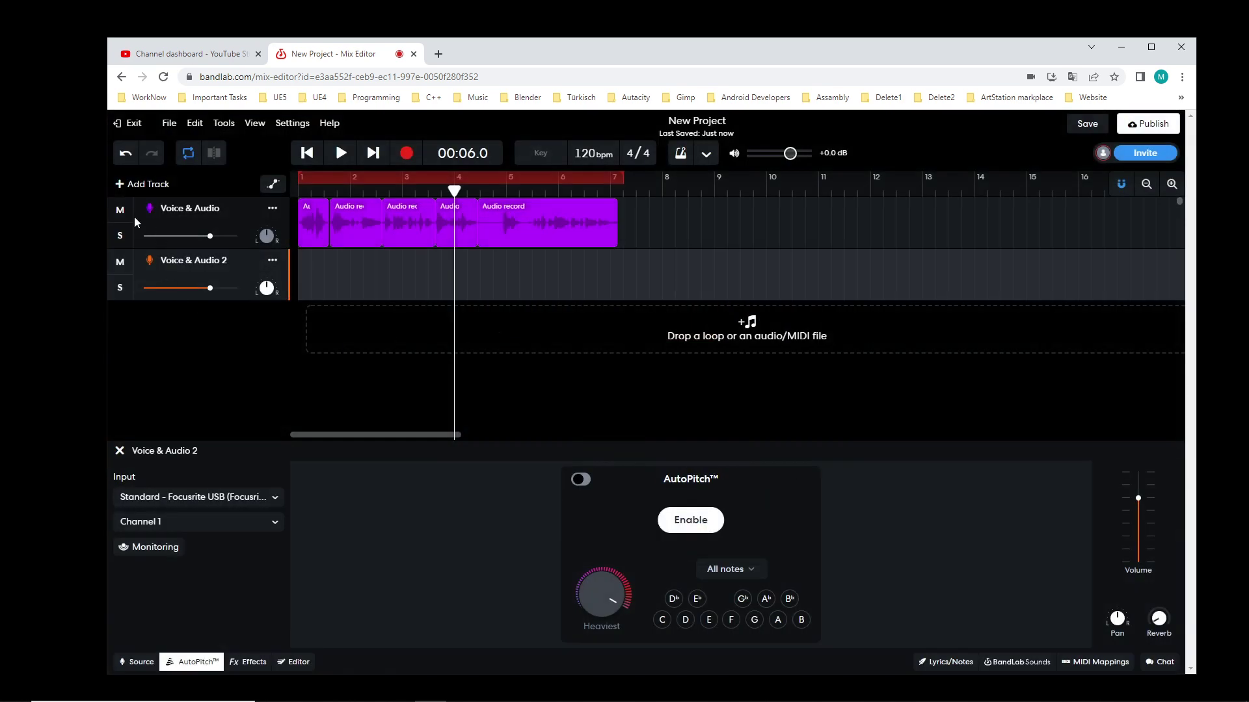
pyautogui.click(120, 186)
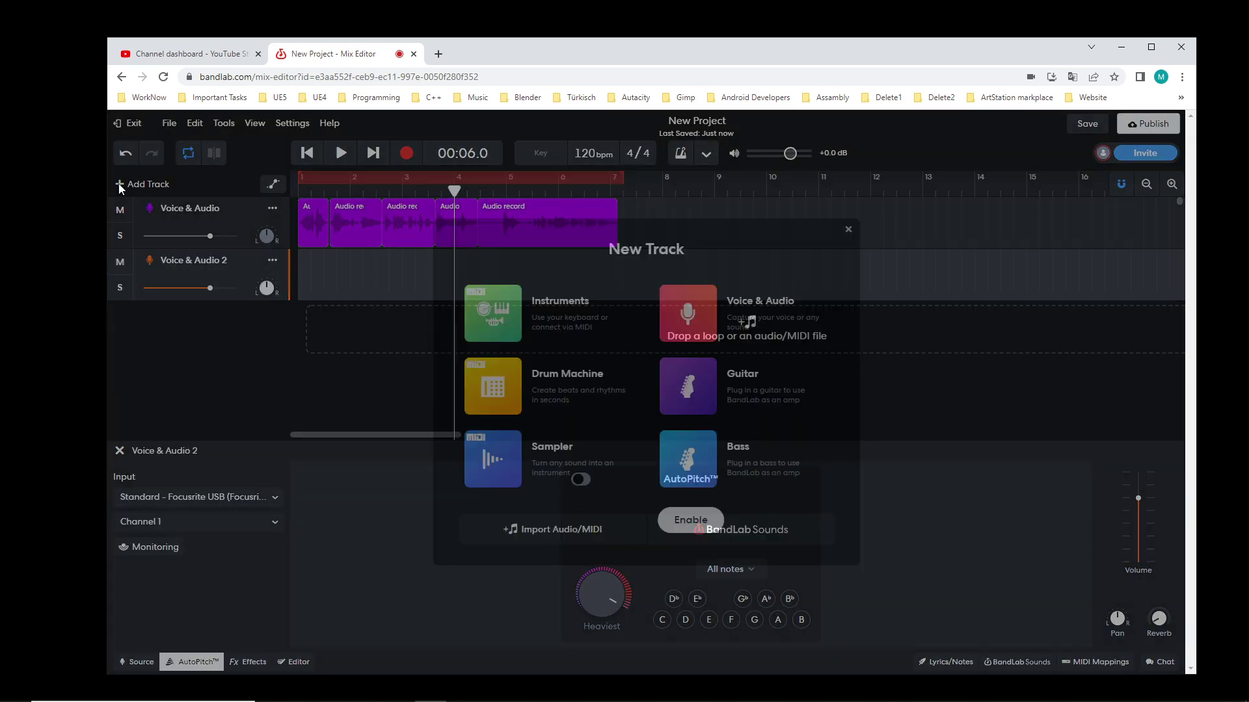
pyautogui.click(719, 323)
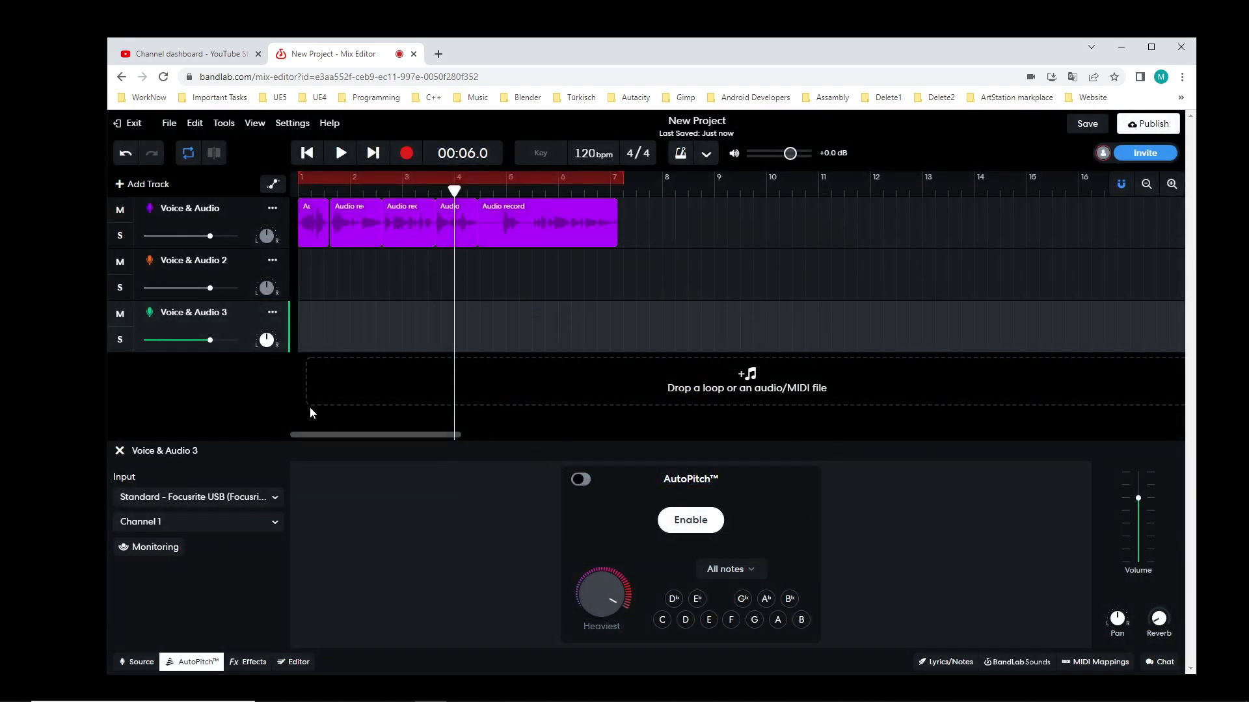
pyautogui.click(123, 185)
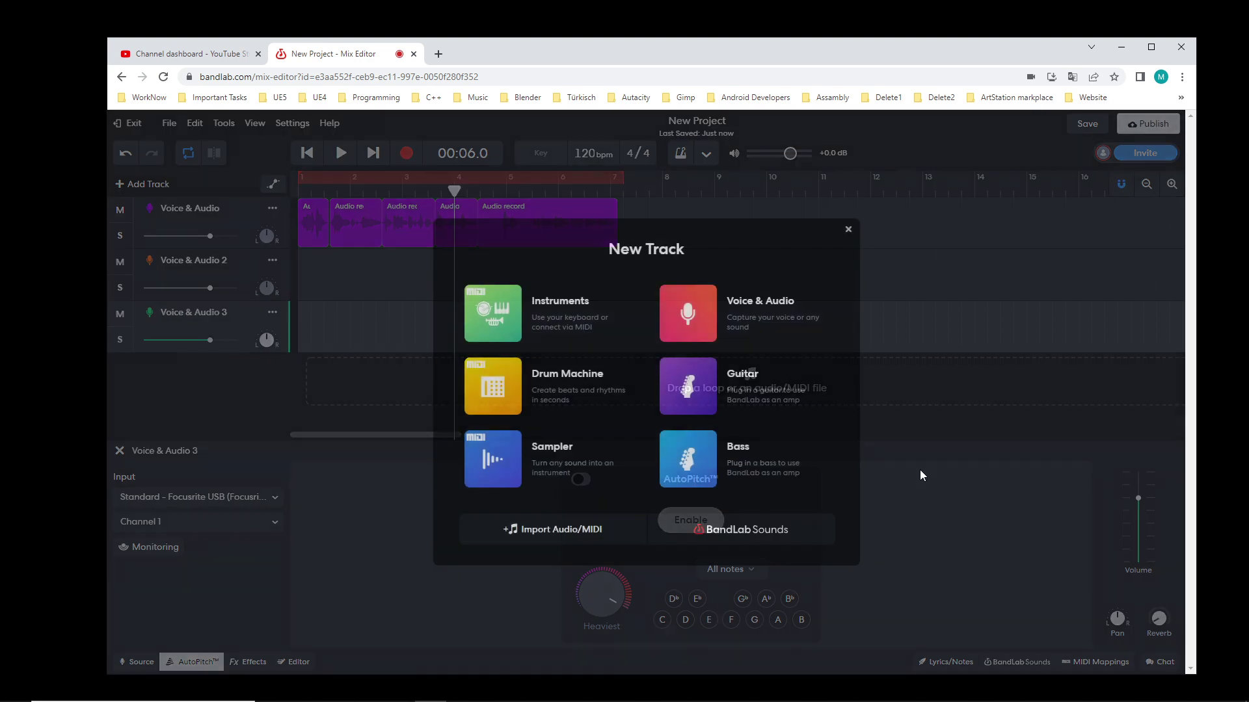
pyautogui.click(701, 318)
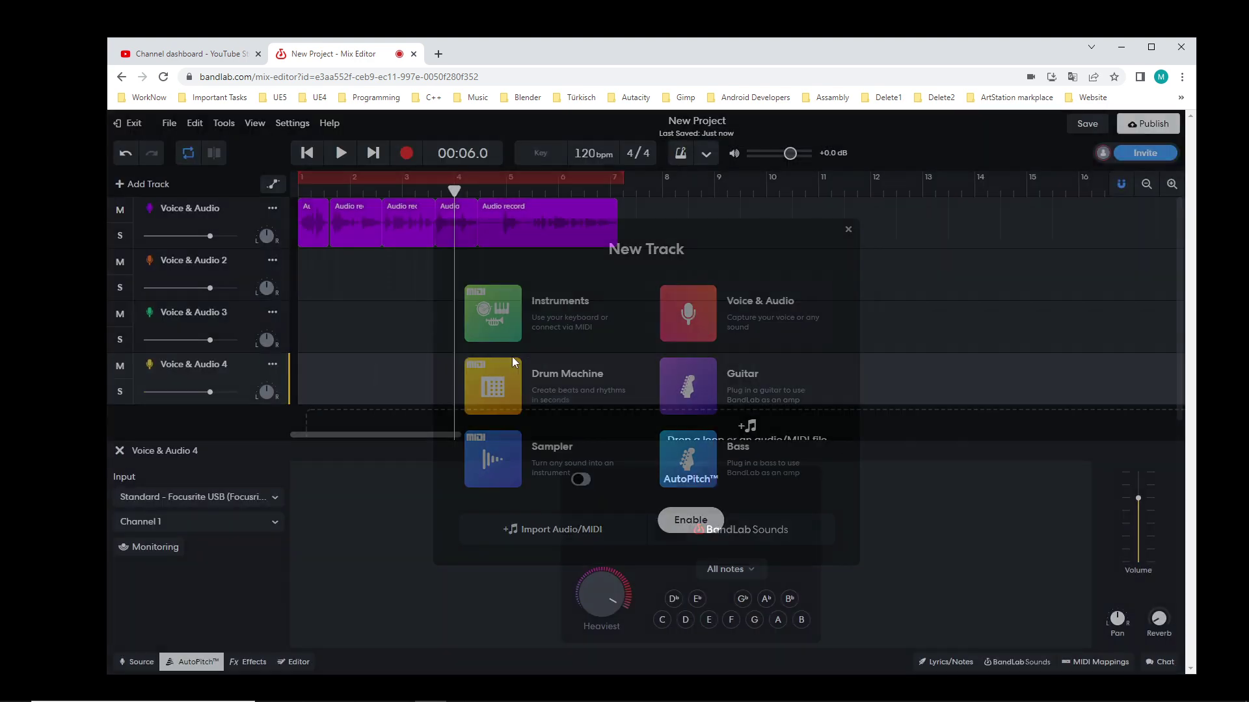
# Move the second clip to Voice & Audio 2, the third to Voice & Audio 3, and the last to Voice & Audio 4 starting before bar 4.
pyautogui.moveTo(356, 226); pyautogui.dragTo(353, 274)
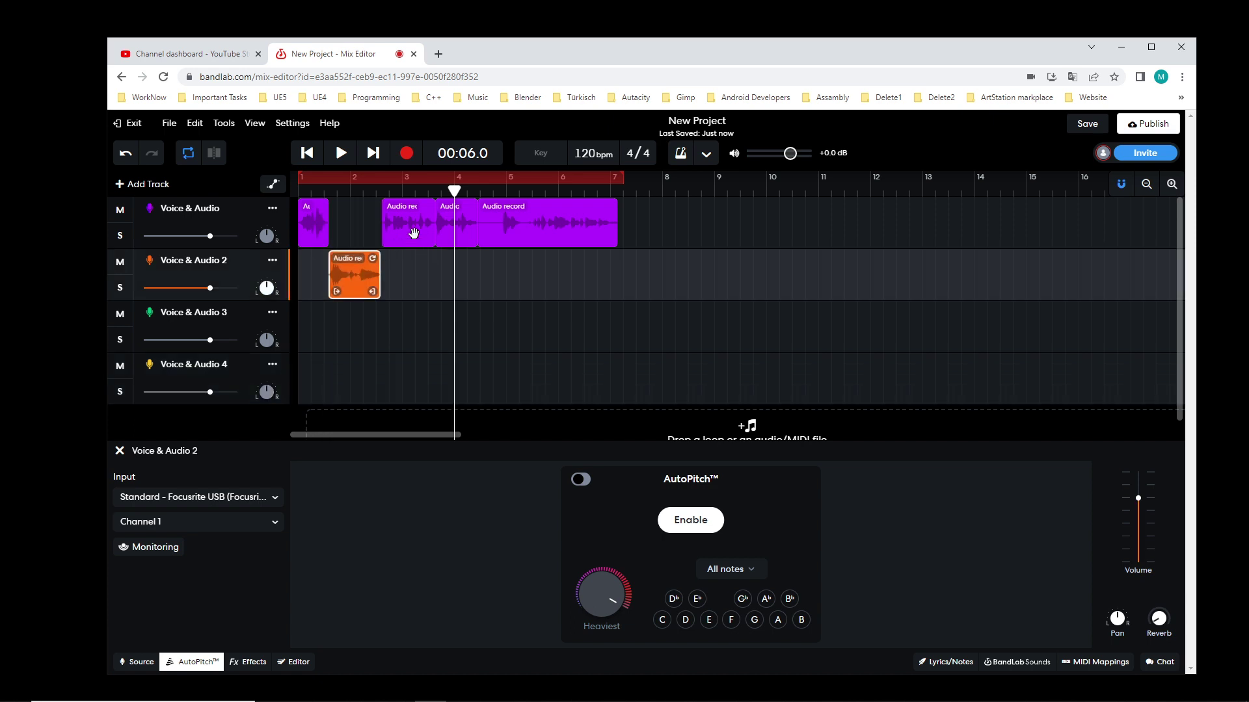
pyautogui.moveTo(407, 210); pyautogui.dragTo(414, 313)
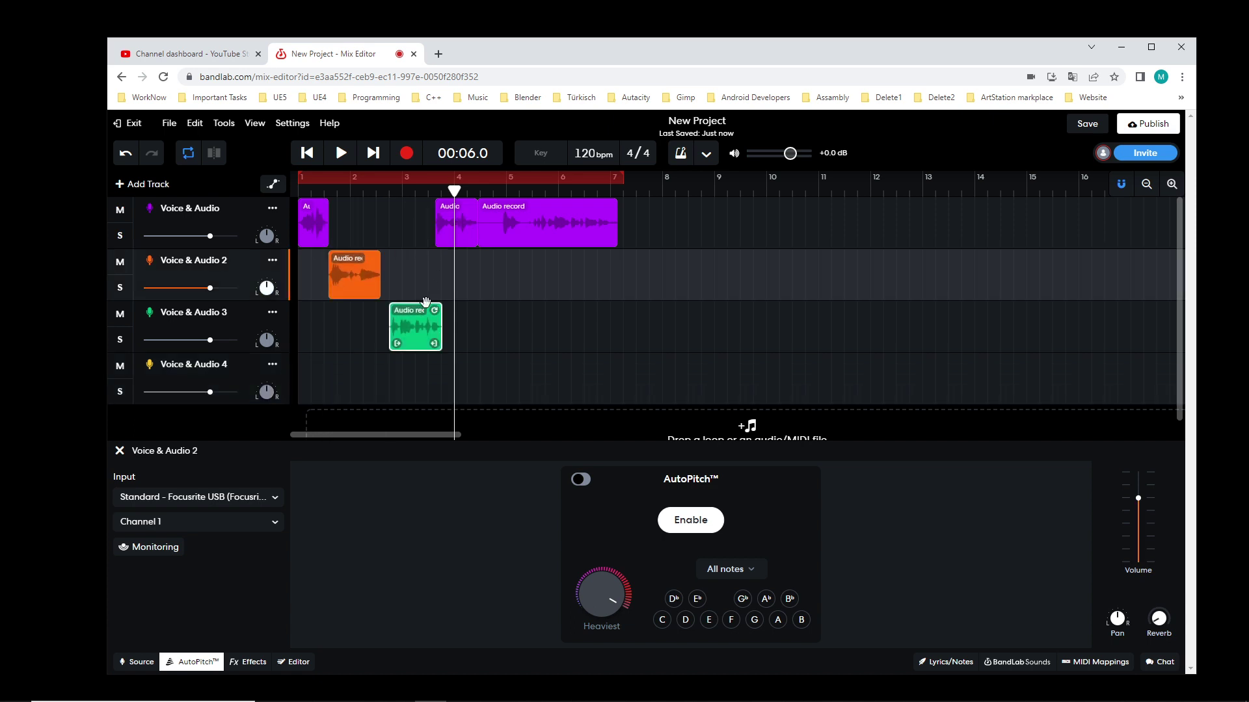
pyautogui.click(414, 313)
pyautogui.click(518, 334)
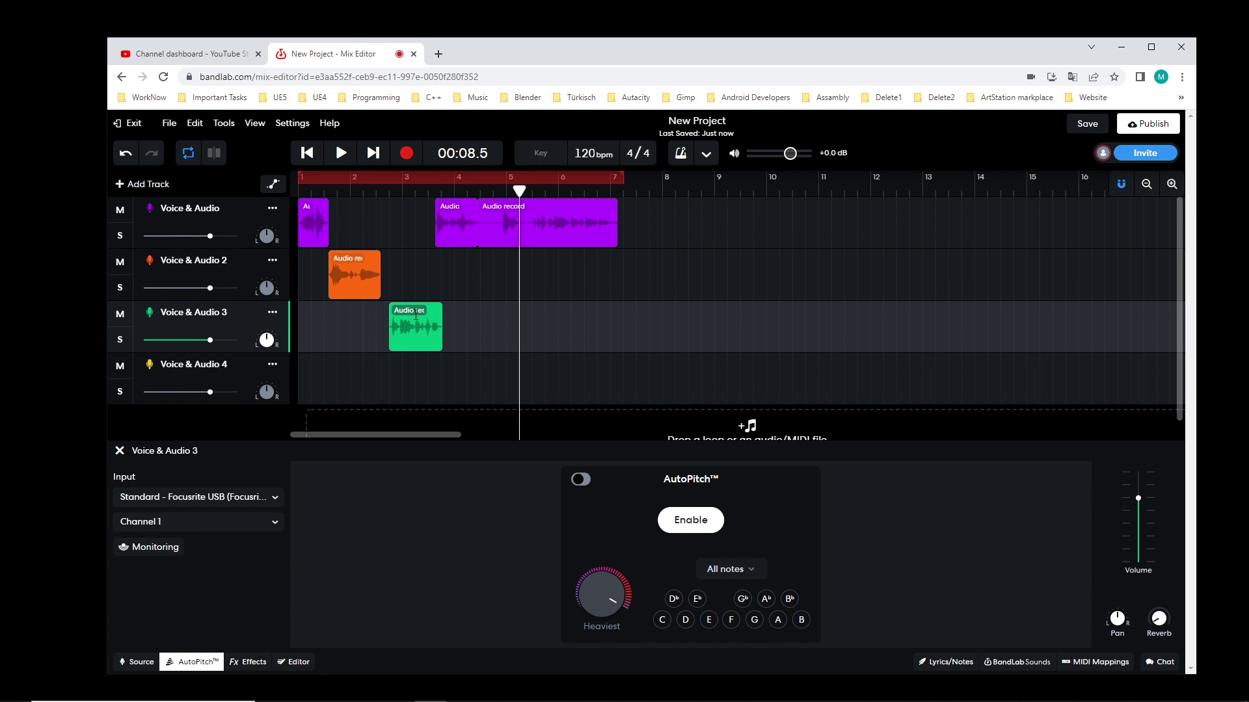
pyautogui.click(481, 381)
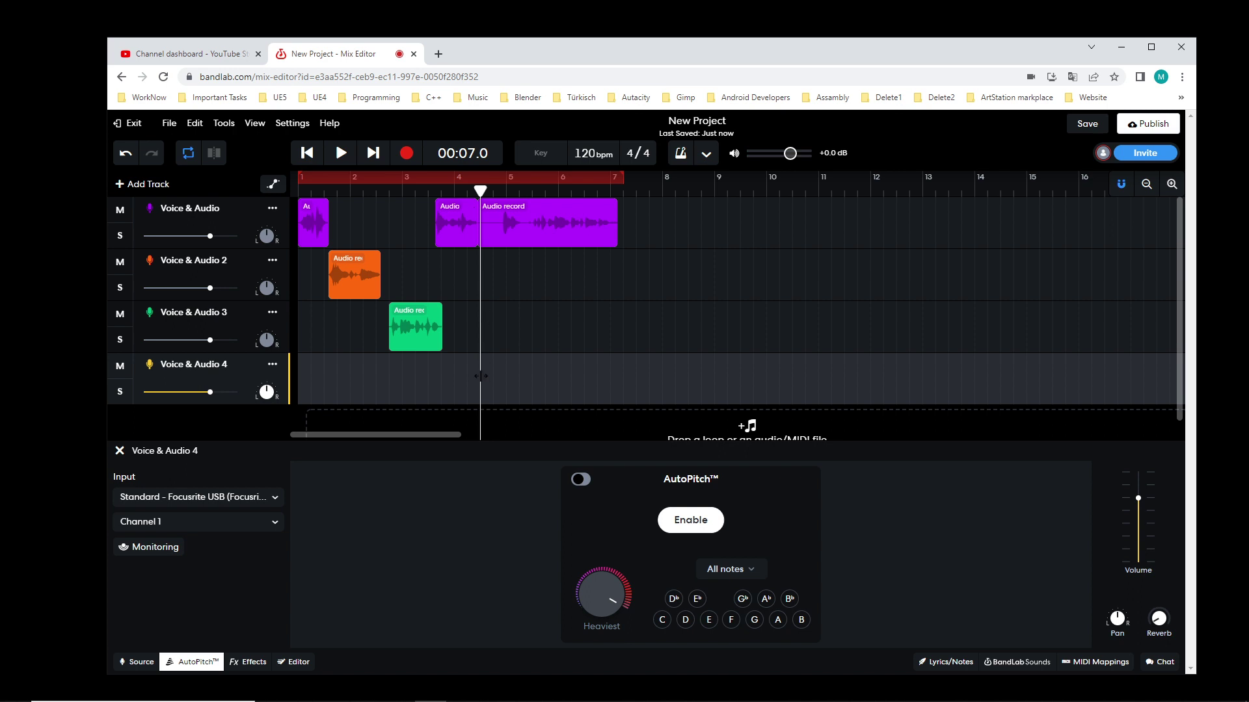
pyautogui.click(558, 401)
pyautogui.moveTo(532, 207); pyautogui.dragTo(505, 394)
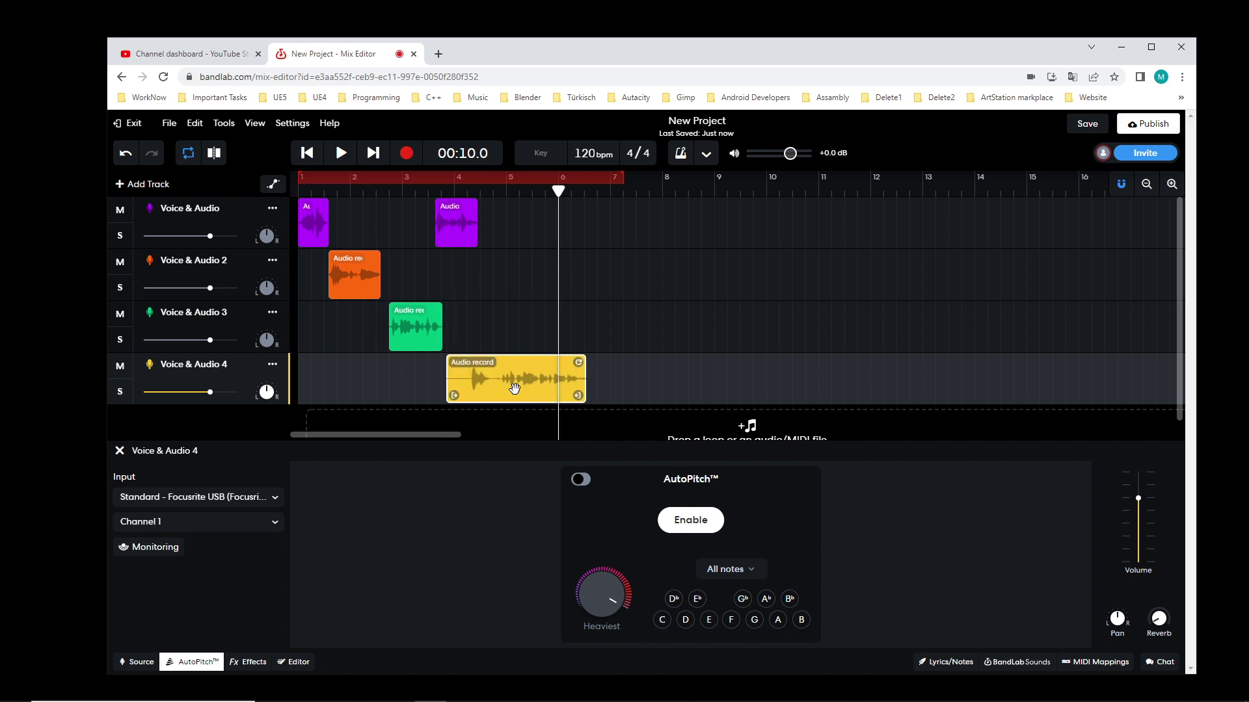
# Add a fifth Voice & Audio track and move the first track's second clip onto it, starting where the Voice & Audio 4 clip ends.
pyautogui.click(138, 185)
pyautogui.click(689, 315)
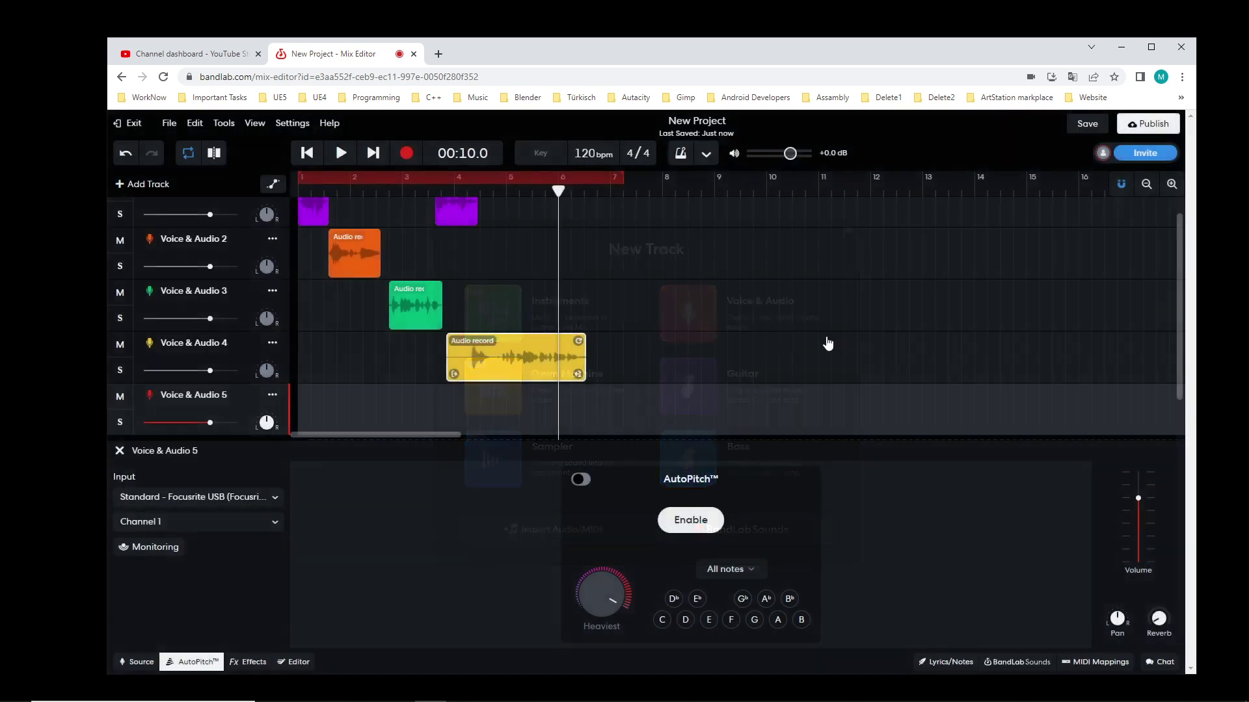
pyautogui.scroll(-1, 692, 373)
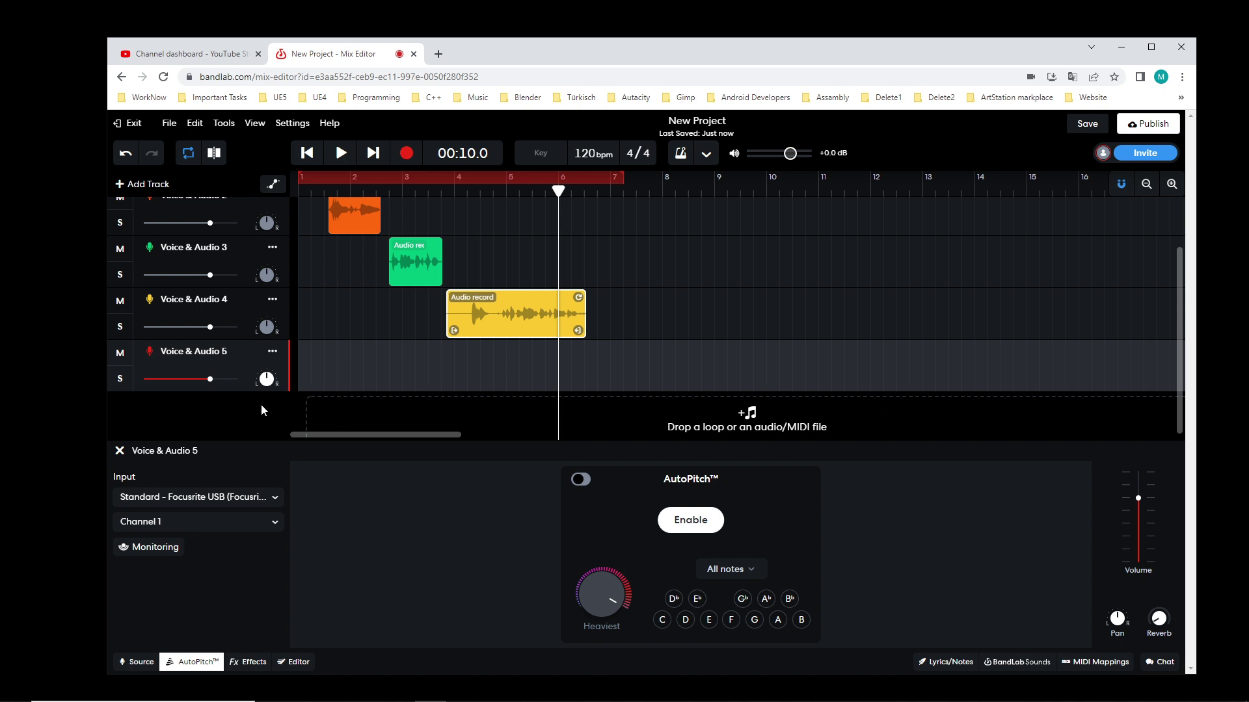
pyautogui.moveTo(272, 384)
pyautogui.mouseDown()
pyautogui.moveTo(274, 420)
pyautogui.moveTo(270, 385)
pyautogui.mouseUp()
pyautogui.moveTo(1174, 400); pyautogui.dragTo(1168, 313)
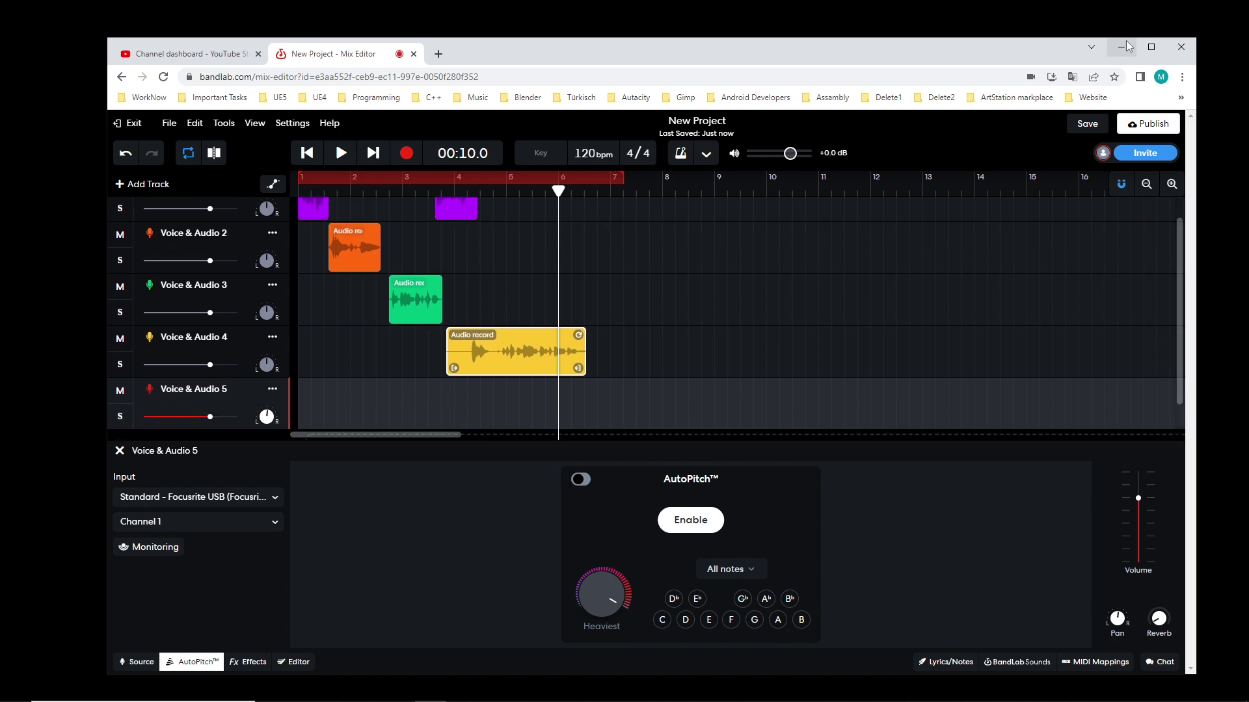
pyautogui.click(1151, 47)
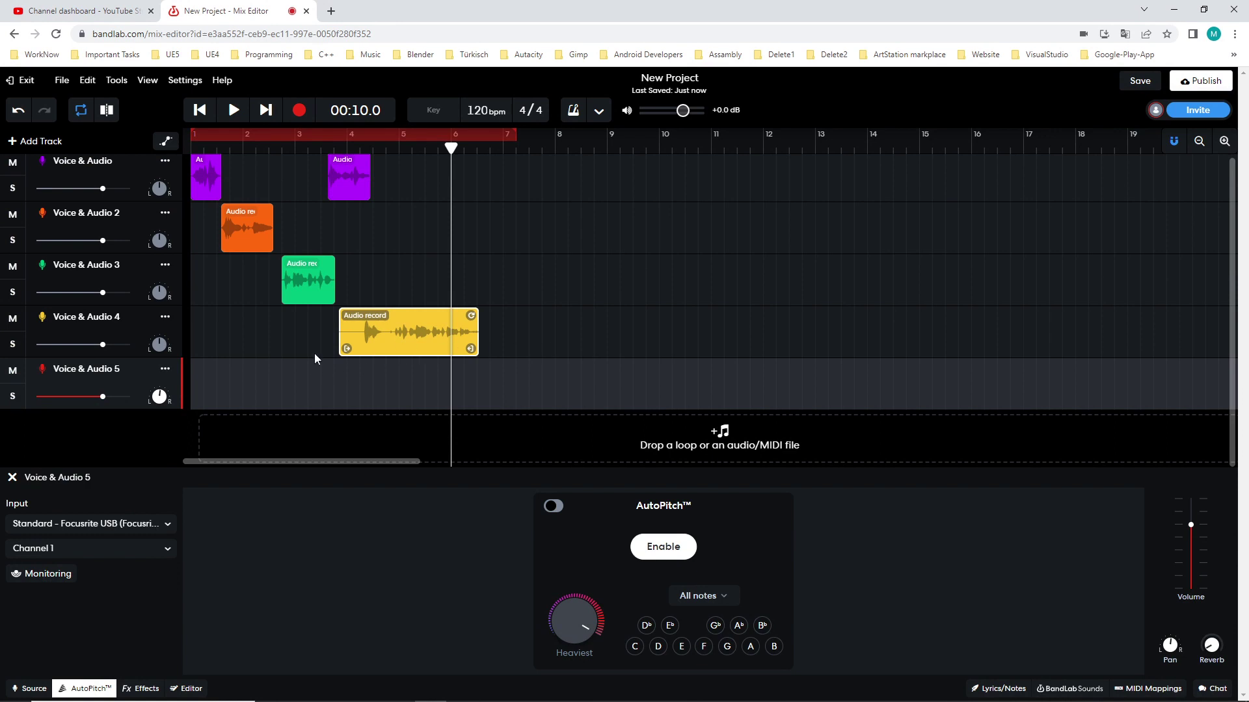
pyautogui.scroll(1, 314, 354)
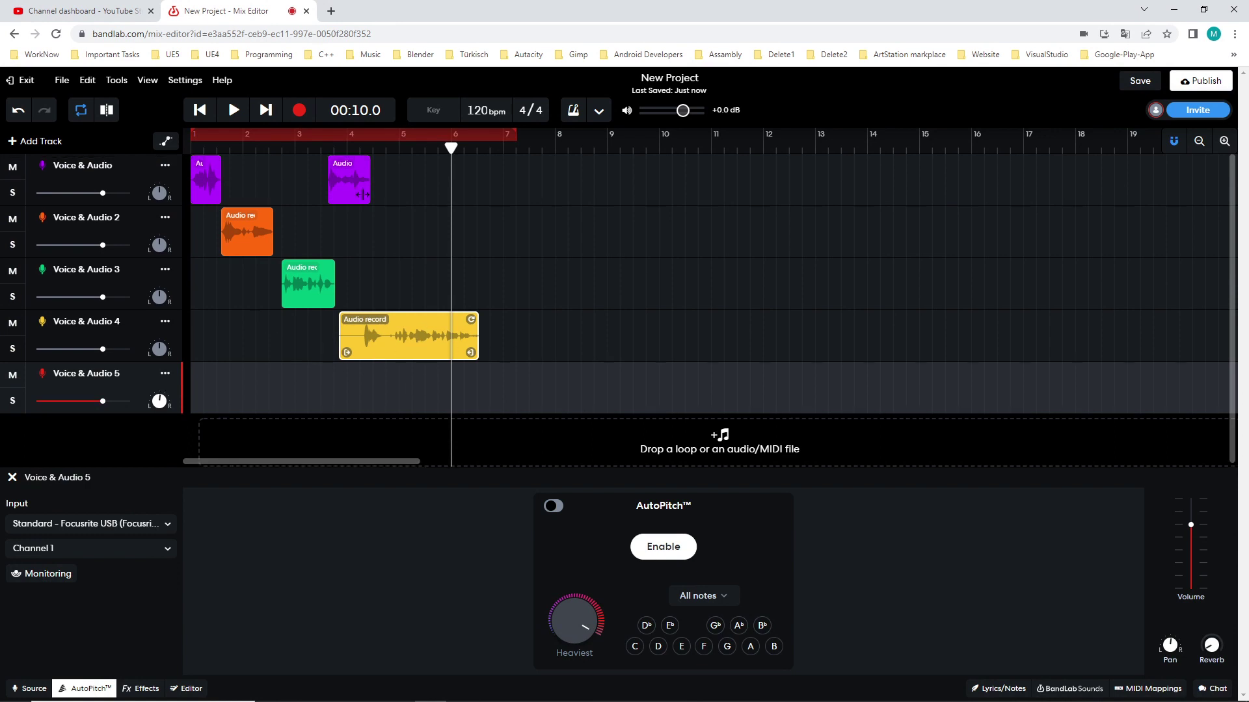
pyautogui.moveTo(356, 166); pyautogui.dragTo(498, 388)
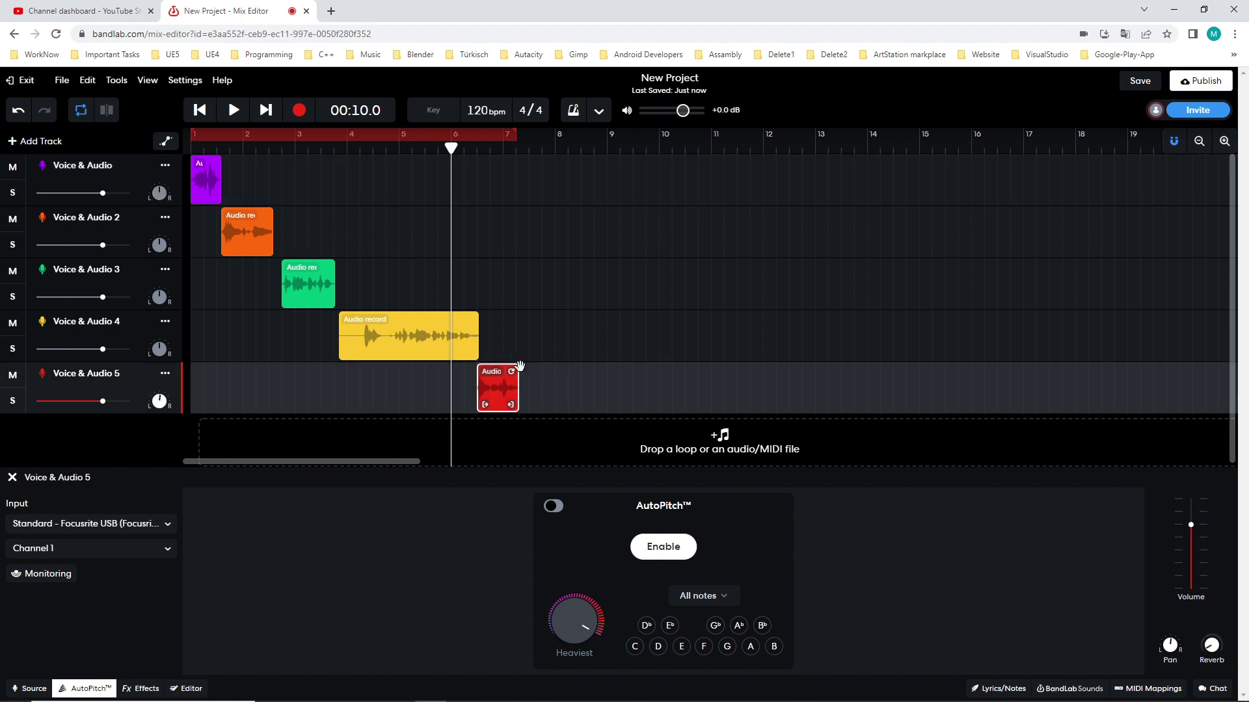
# Extend the loop region to end midway through bar 7, past the last clip, and return the playhead to the start.
pyautogui.click(547, 291)
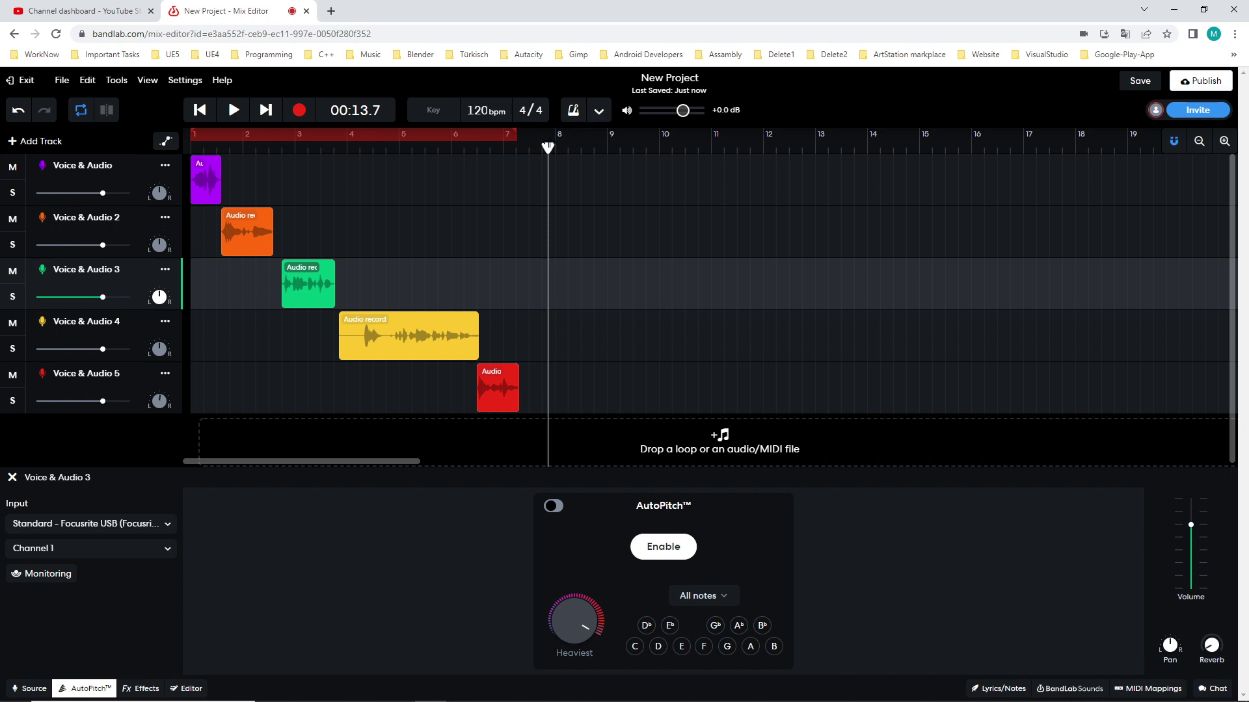
pyautogui.click(546, 148)
pyautogui.click(513, 133)
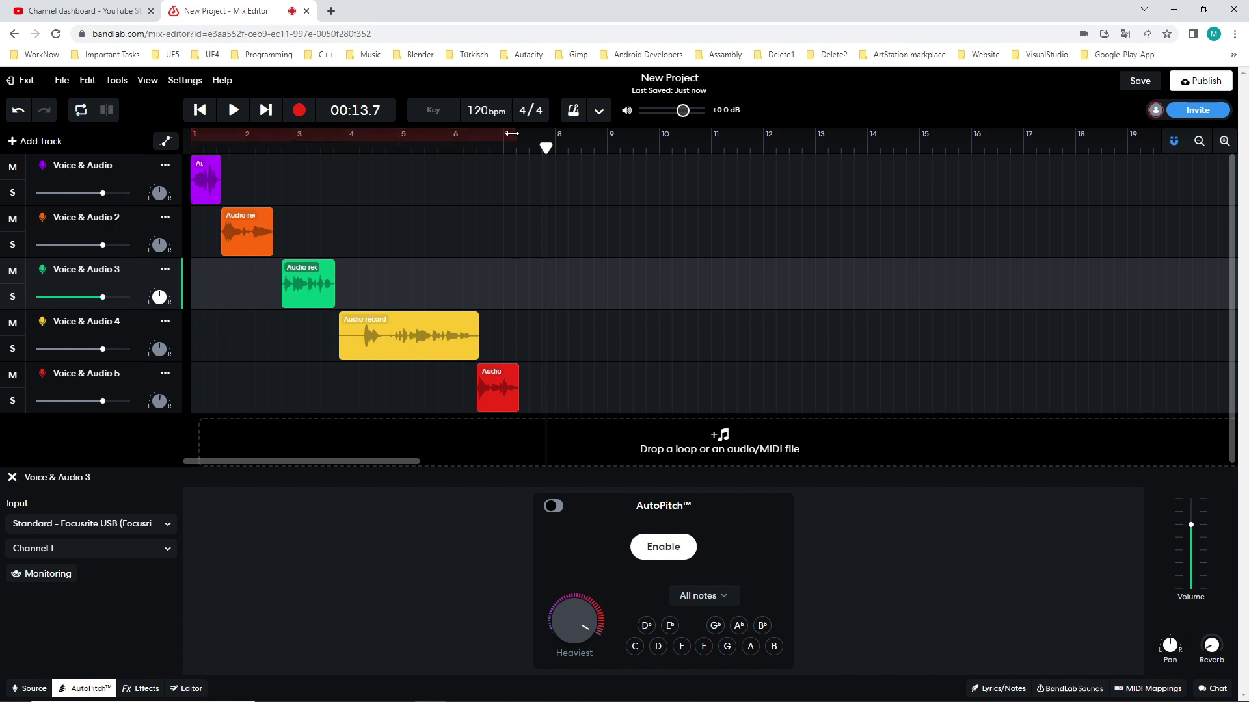
pyautogui.moveTo(513, 134); pyautogui.dragTo(189, 150)
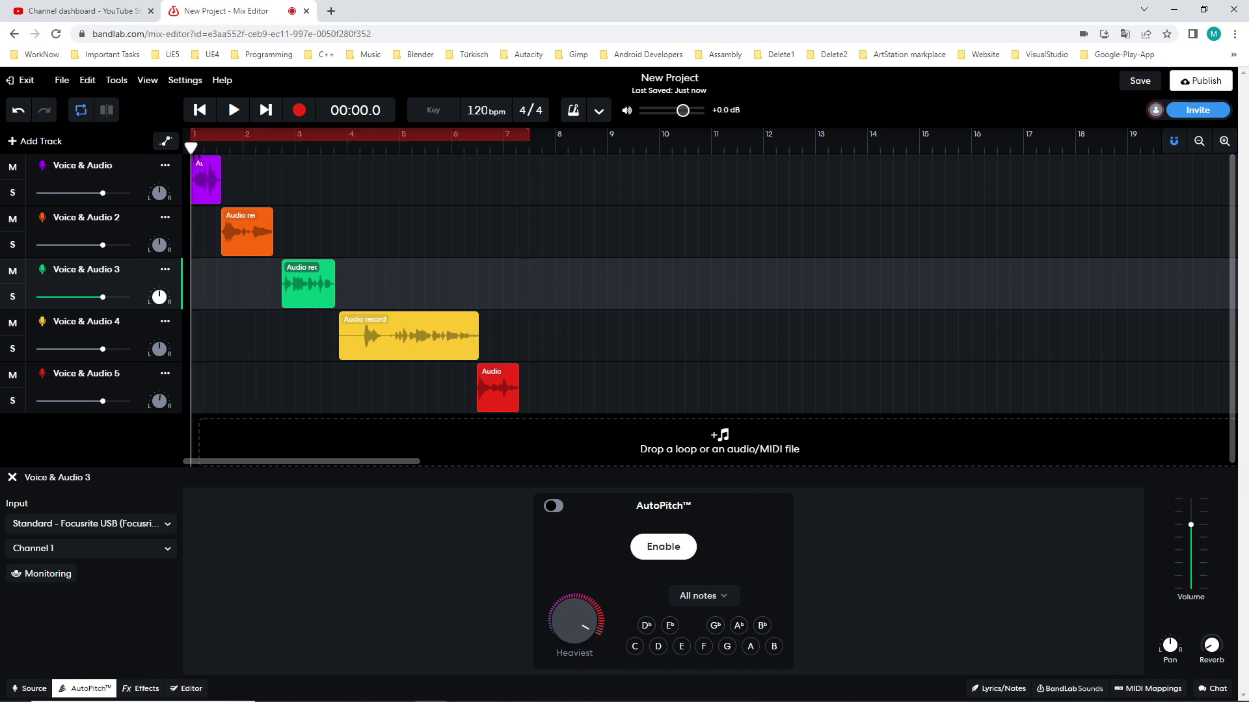
# Play back the clips spread across the five tracks from the start, restarting once and pausing within the Voice & Audio 4 clip.
pyautogui.click(233, 111)
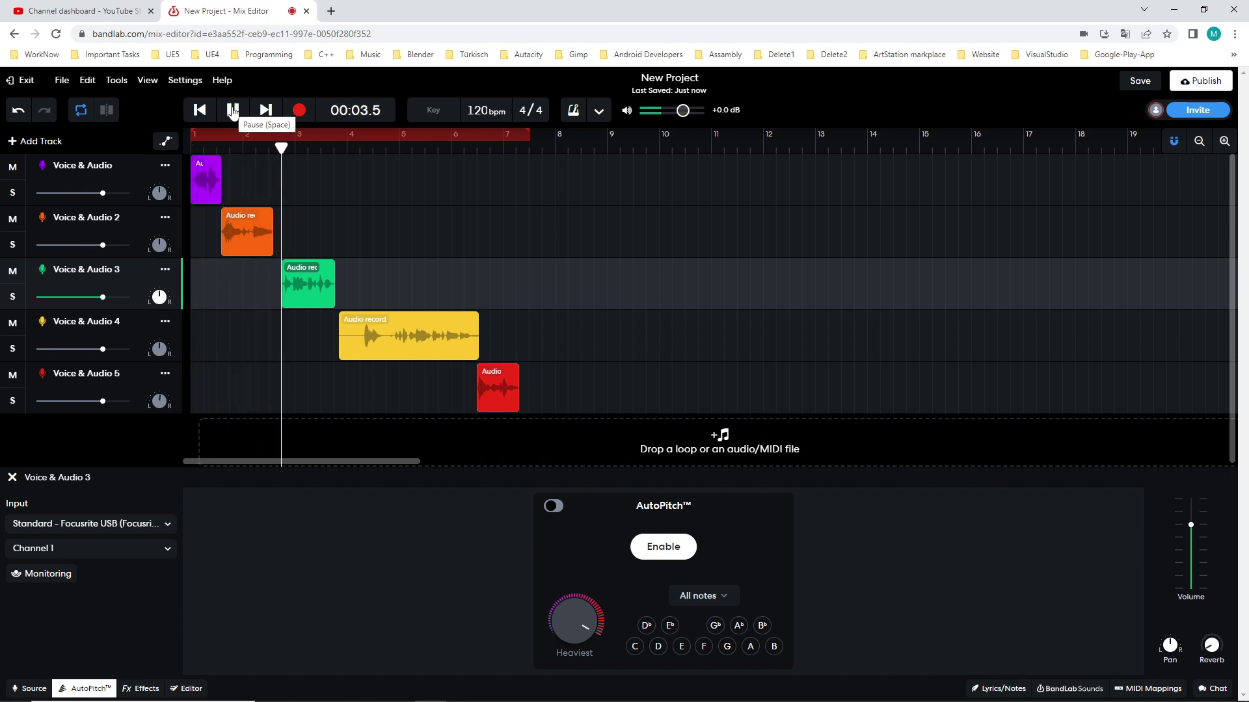
pyautogui.click(233, 111)
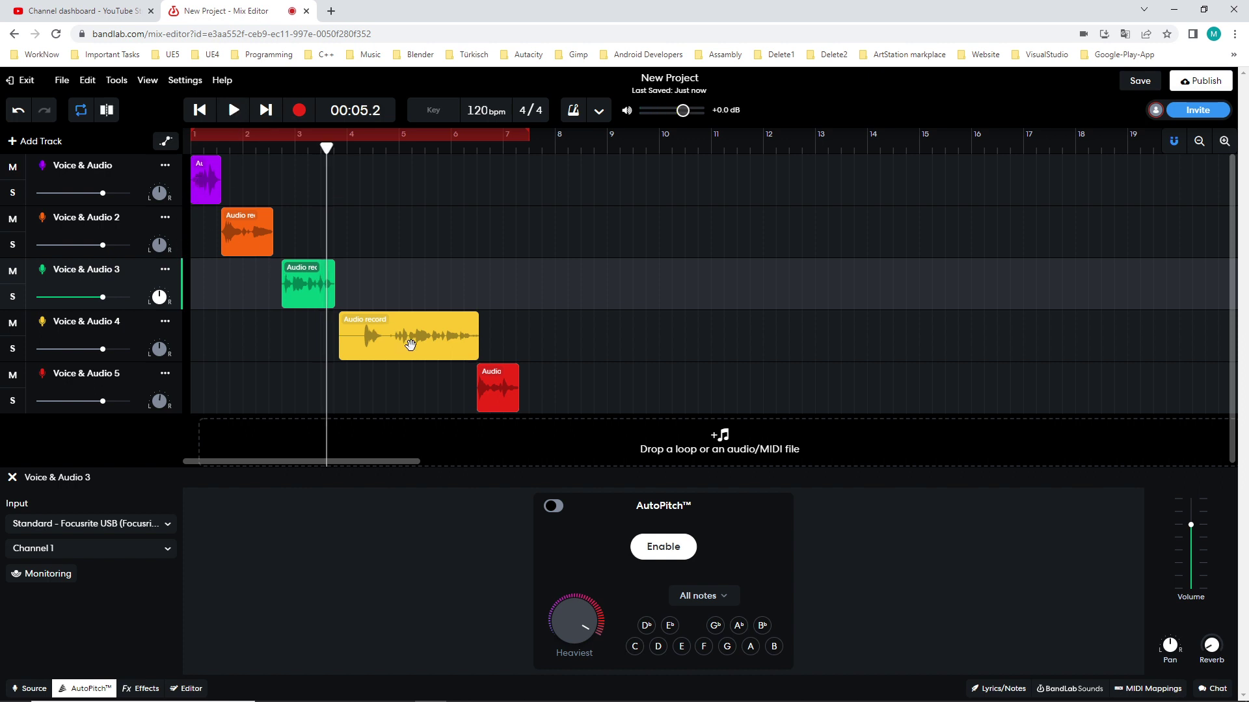
pyautogui.moveTo(326, 148); pyautogui.dragTo(194, 148)
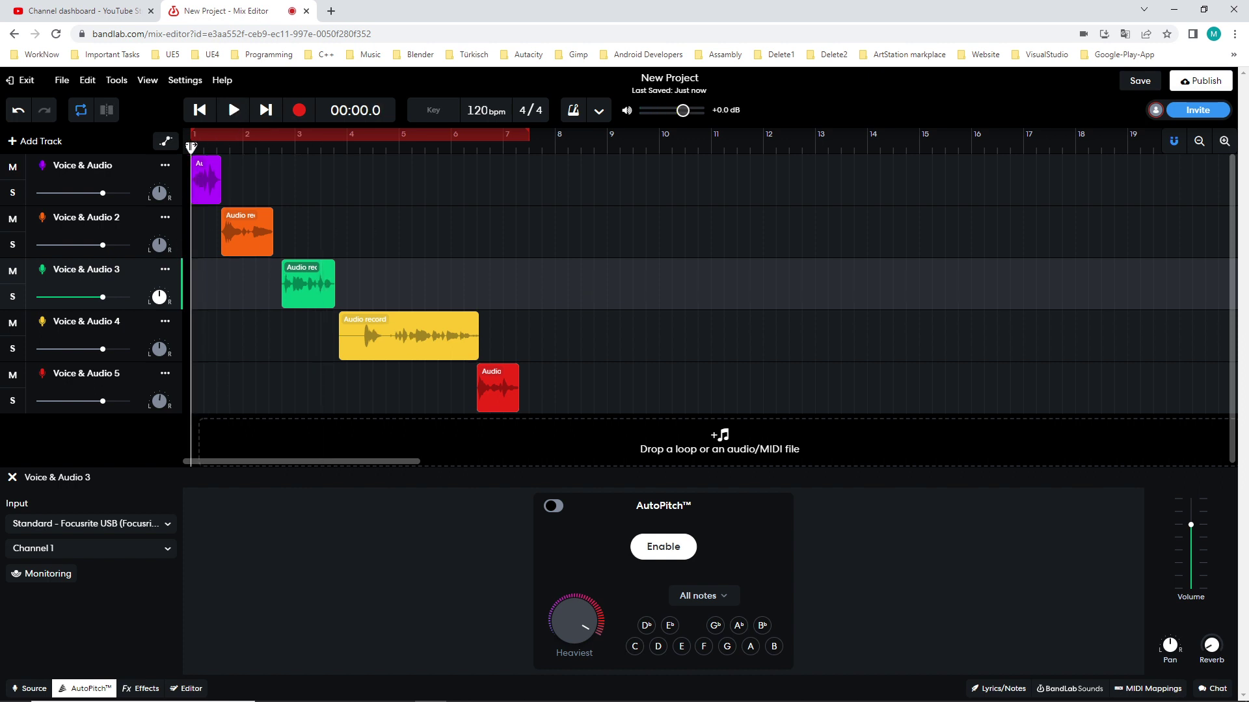
pyautogui.click(233, 111)
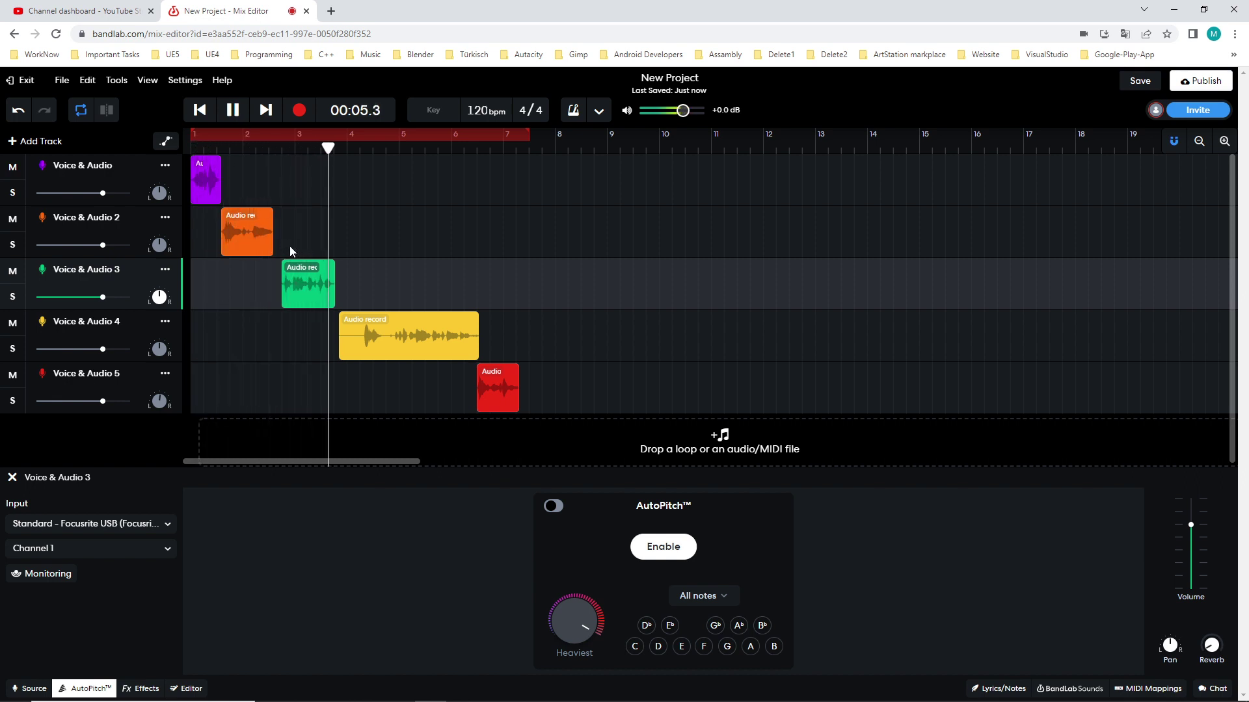
pyautogui.click(233, 111)
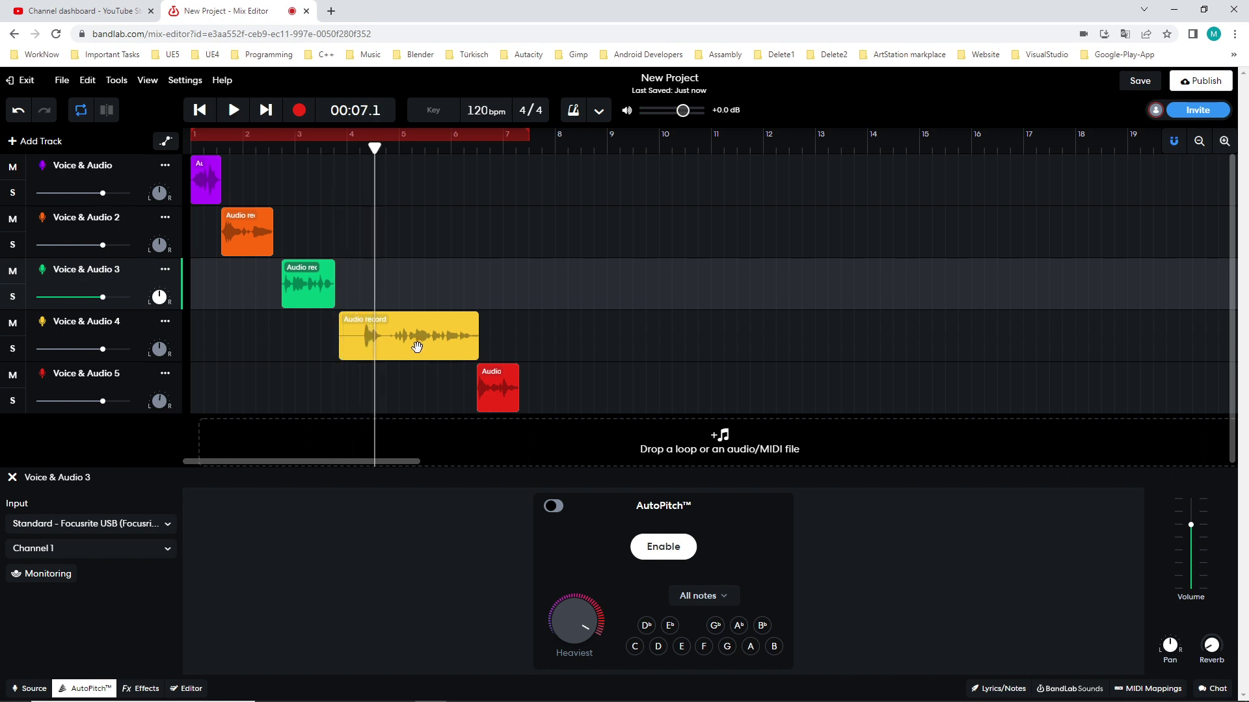
# Mute the Voice & Audio 2 track and open its clip in the audio editor.
pyautogui.click(84, 165)
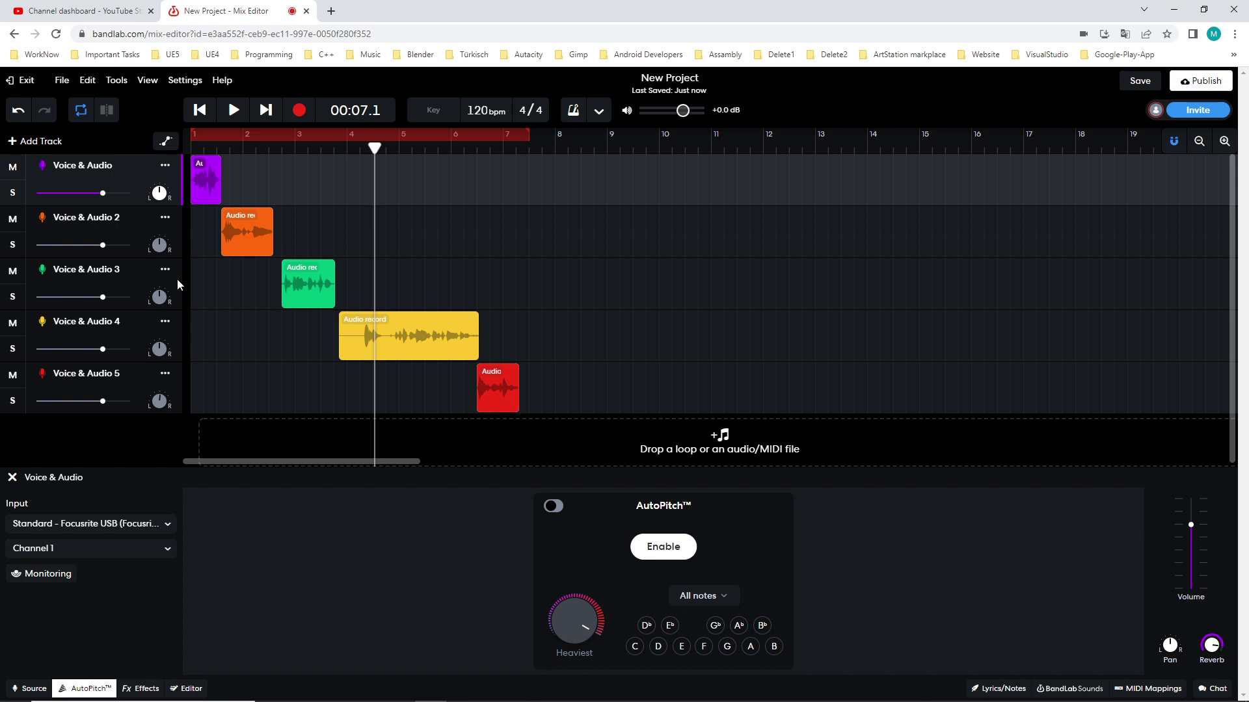
pyautogui.click(8, 223)
pyautogui.click(58, 218)
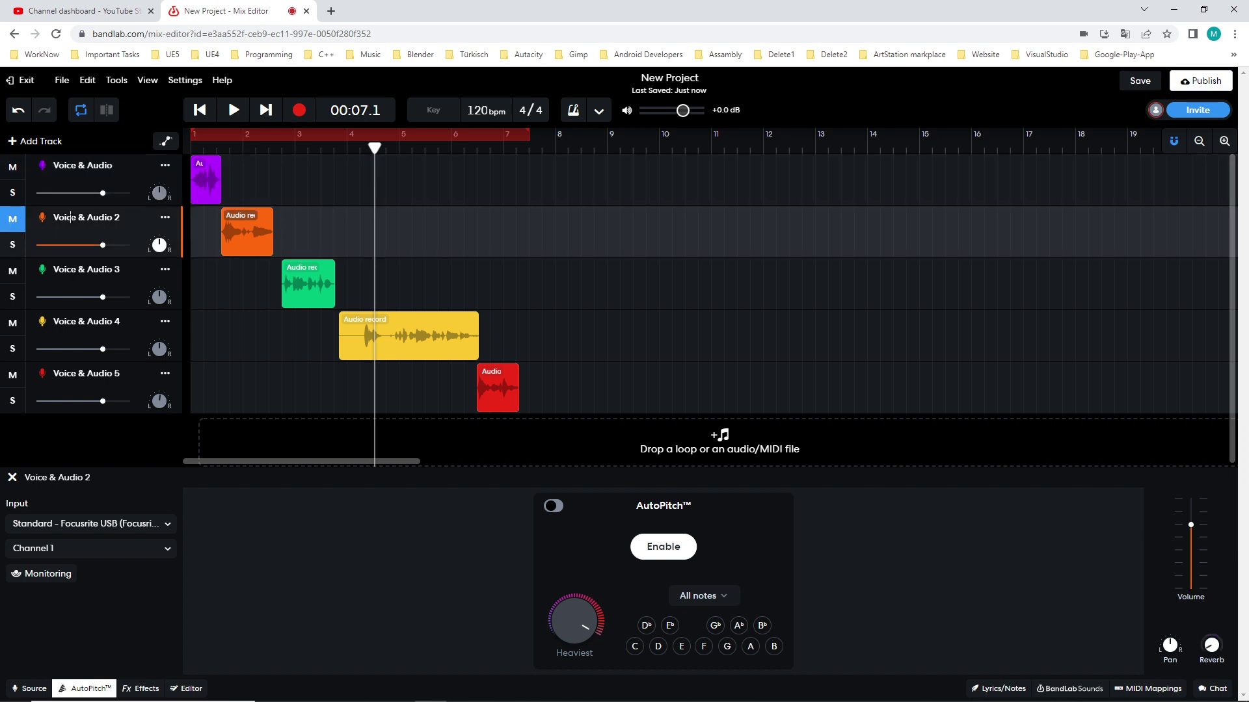
pyautogui.click(247, 238)
pyautogui.doubleClick(245, 240)
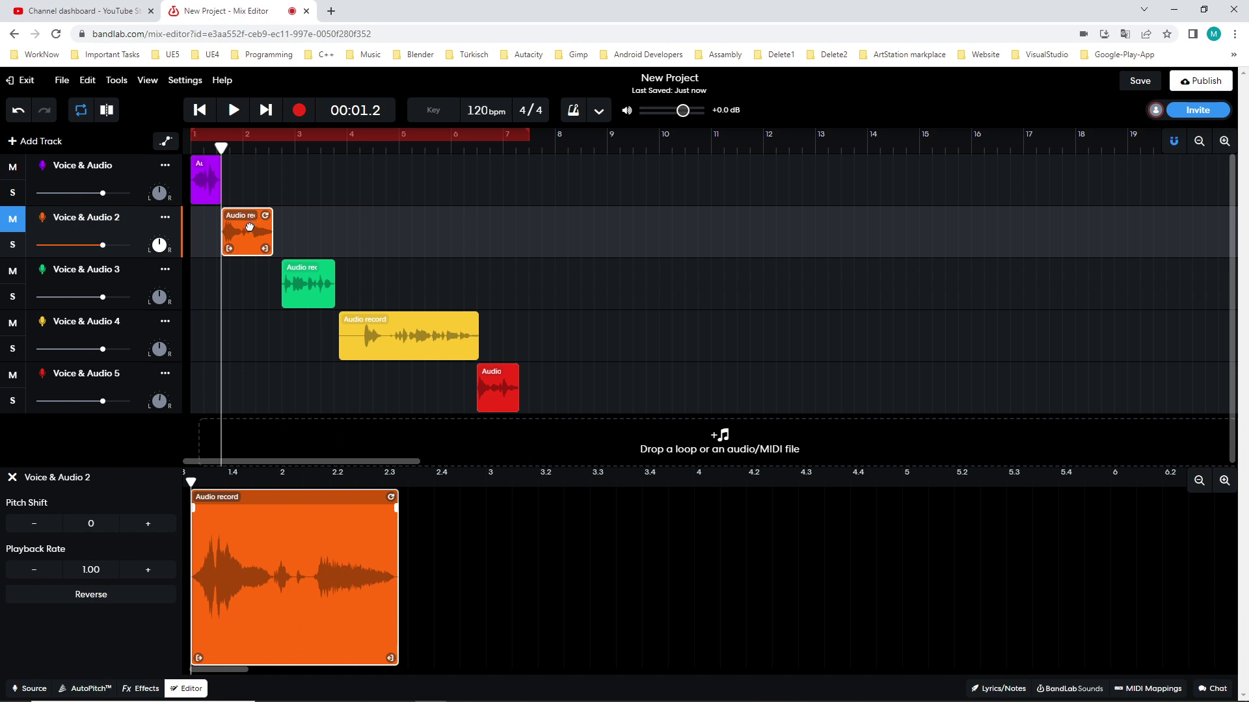
# Move the clips from Voice & Audio 2, 3, 4 and 5 back to the first Voice & Audio track, placed end to end.
pyautogui.moveTo(248, 225); pyautogui.dragTo(256, 173)
pyautogui.moveTo(306, 280); pyautogui.dragTo(306, 176)
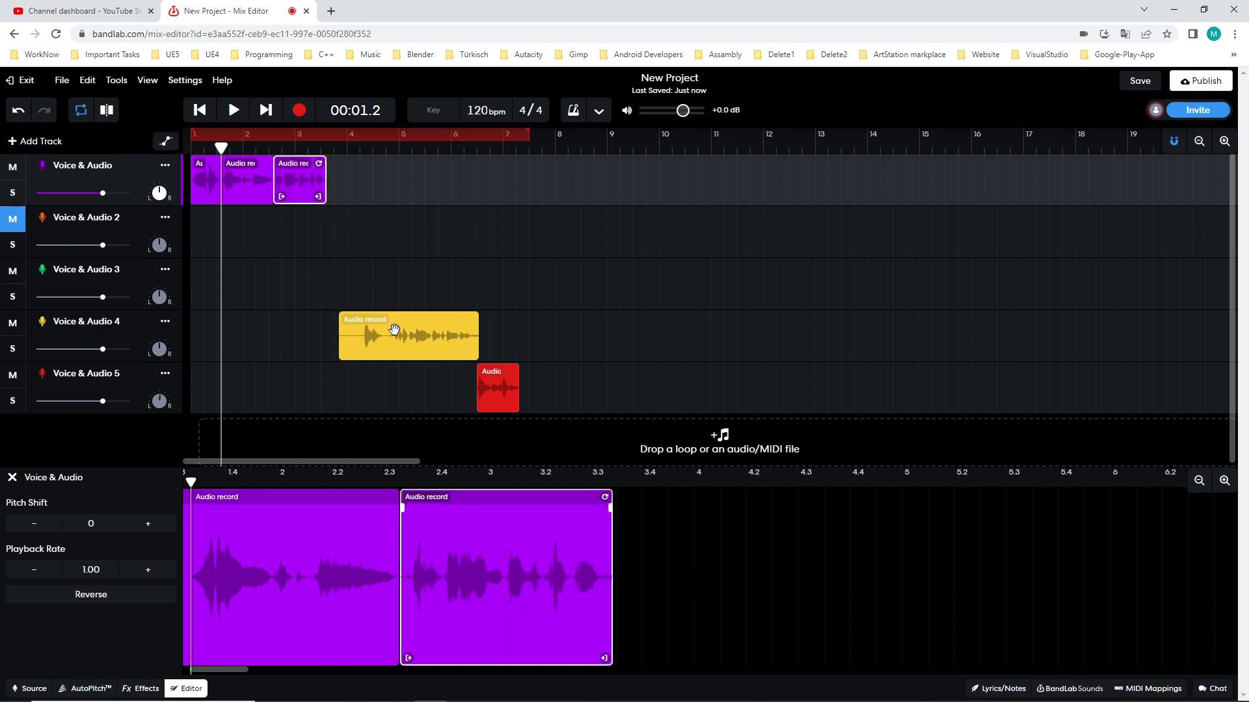
pyautogui.moveTo(391, 329); pyautogui.dragTo(378, 178)
pyautogui.moveTo(506, 405); pyautogui.dragTo(498, 185)
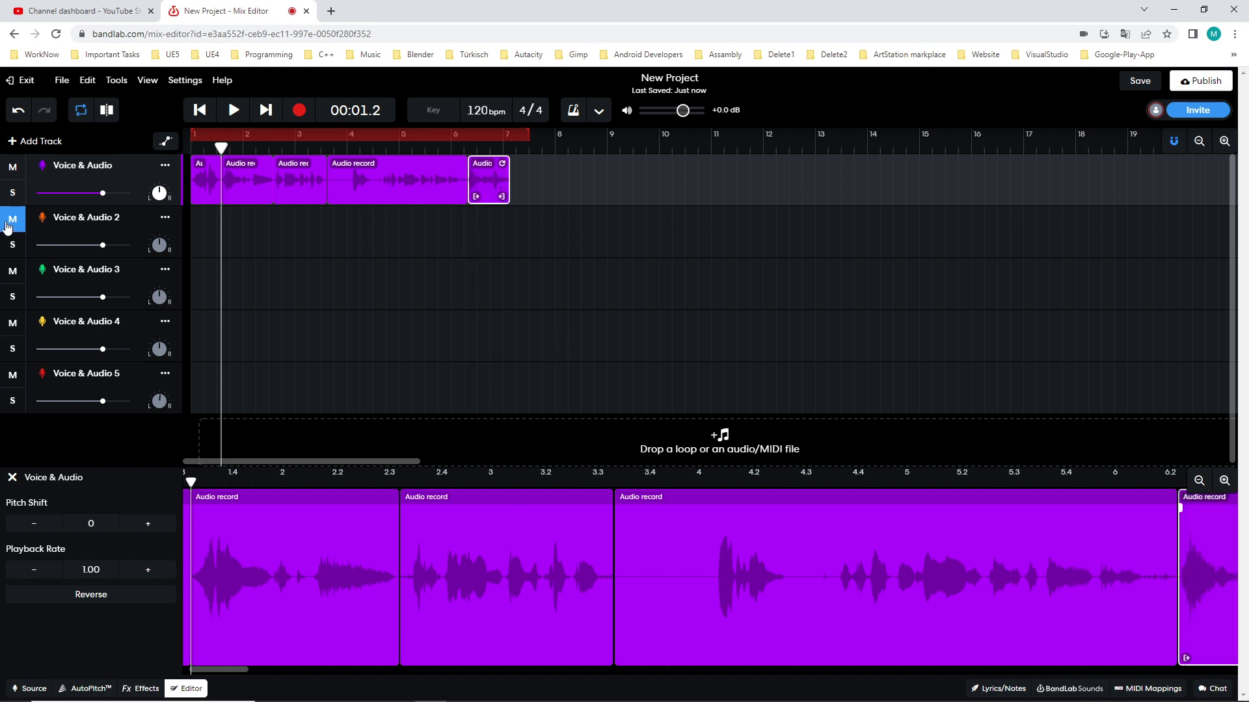
# Delete the four empty tracks Voice & Audio 2, 3, 4 and 5.
pyautogui.click(164, 219)
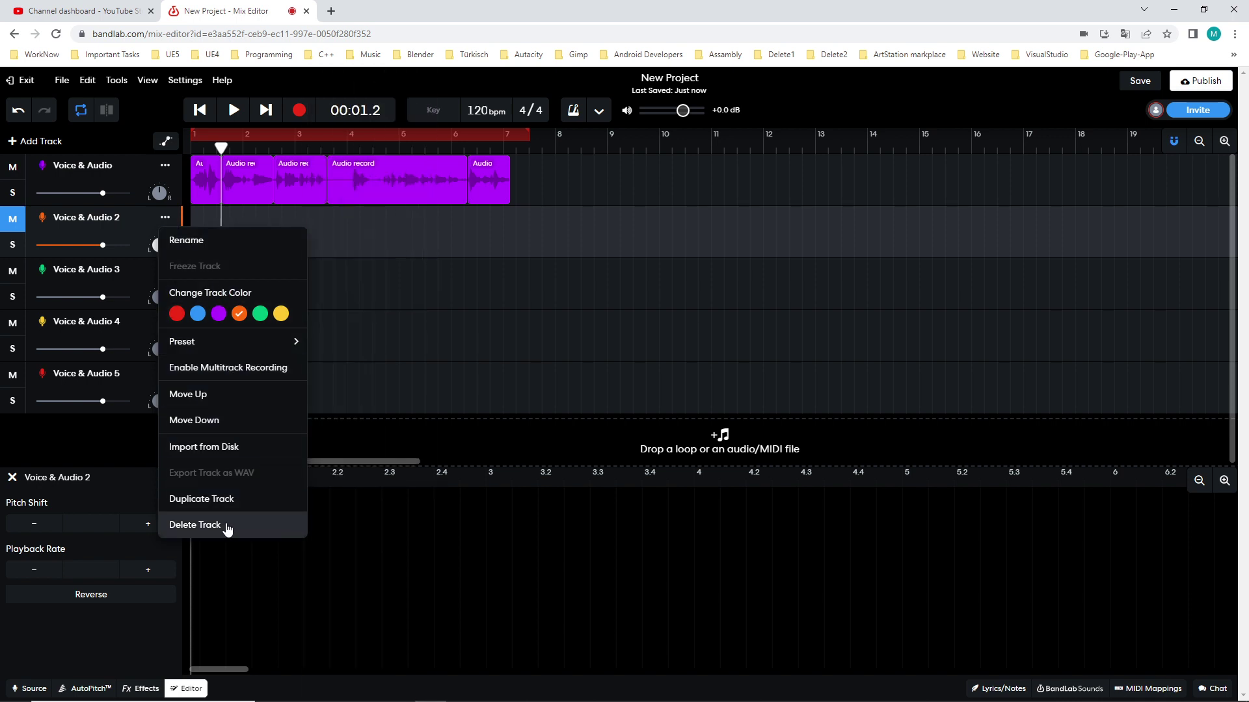
pyautogui.click(227, 524)
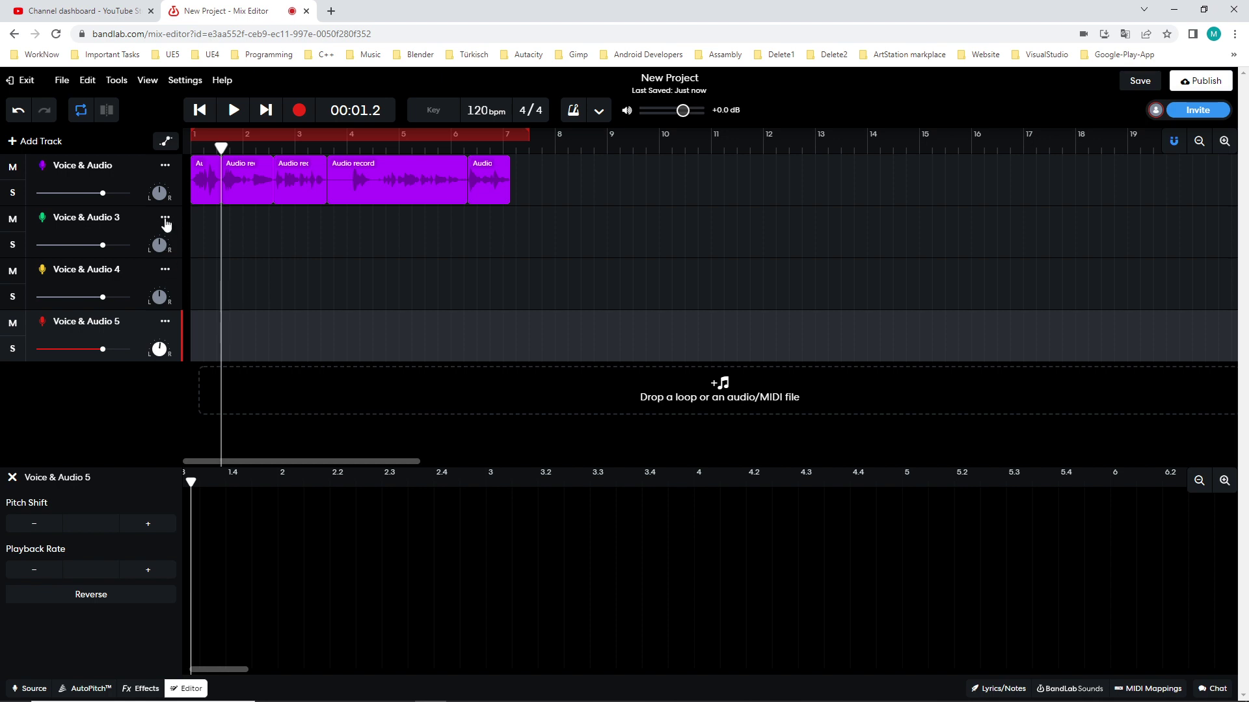
pyautogui.click(165, 217)
pyautogui.click(223, 524)
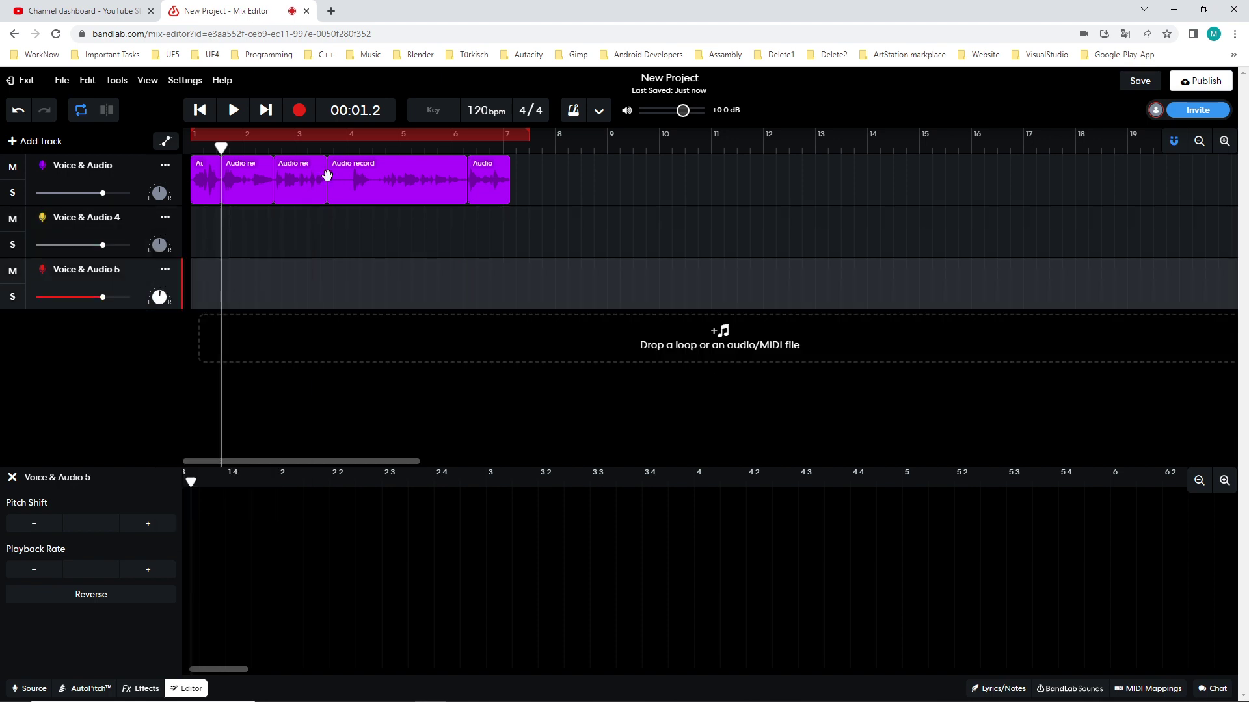
pyautogui.click(165, 217)
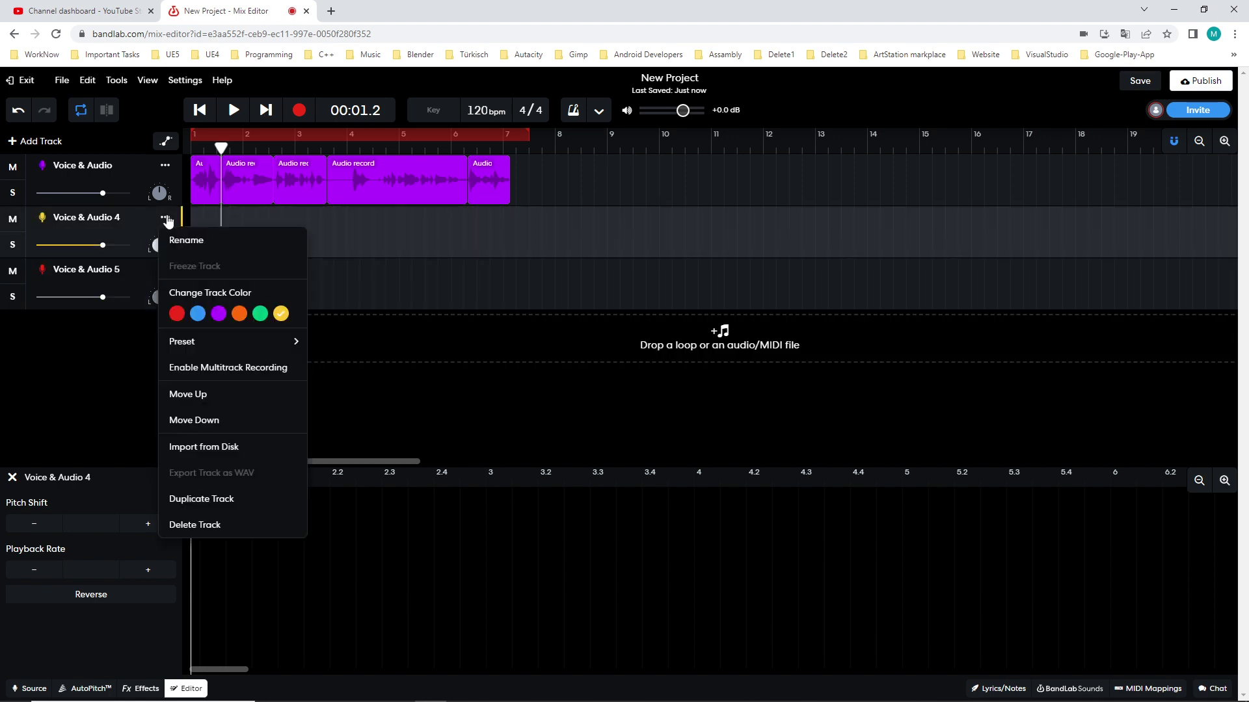
pyautogui.click(241, 526)
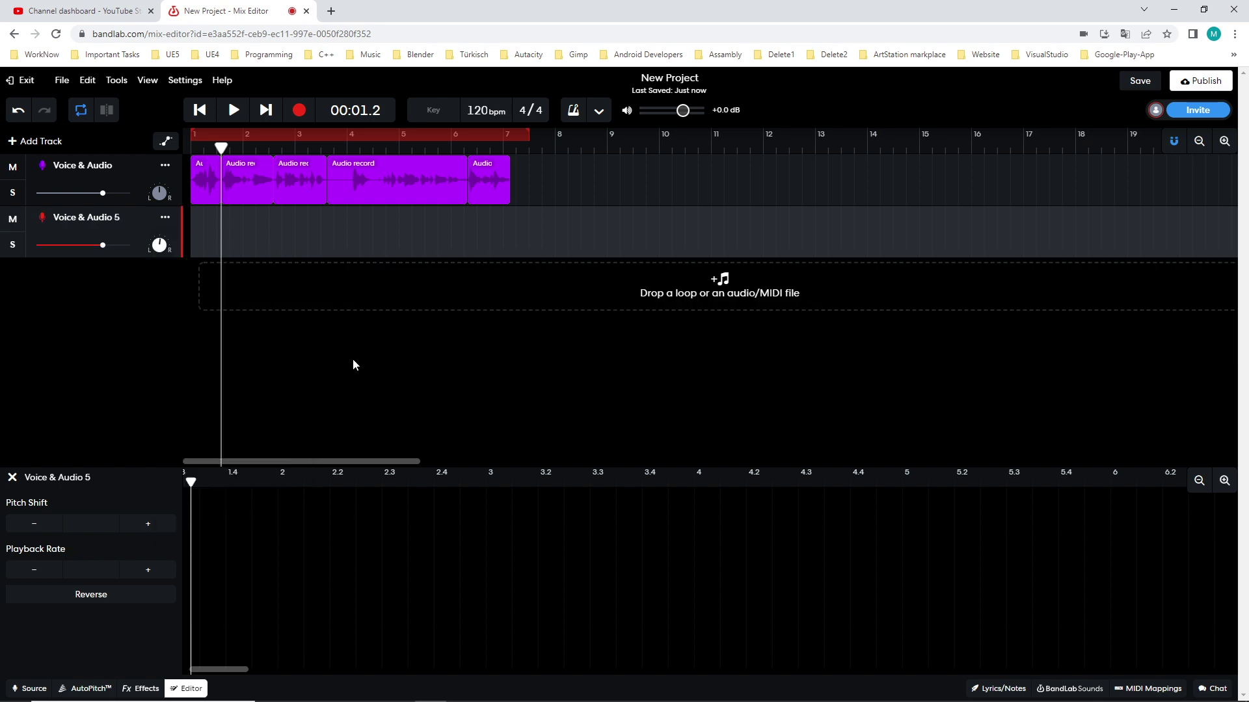
pyautogui.click(170, 220)
pyautogui.click(222, 524)
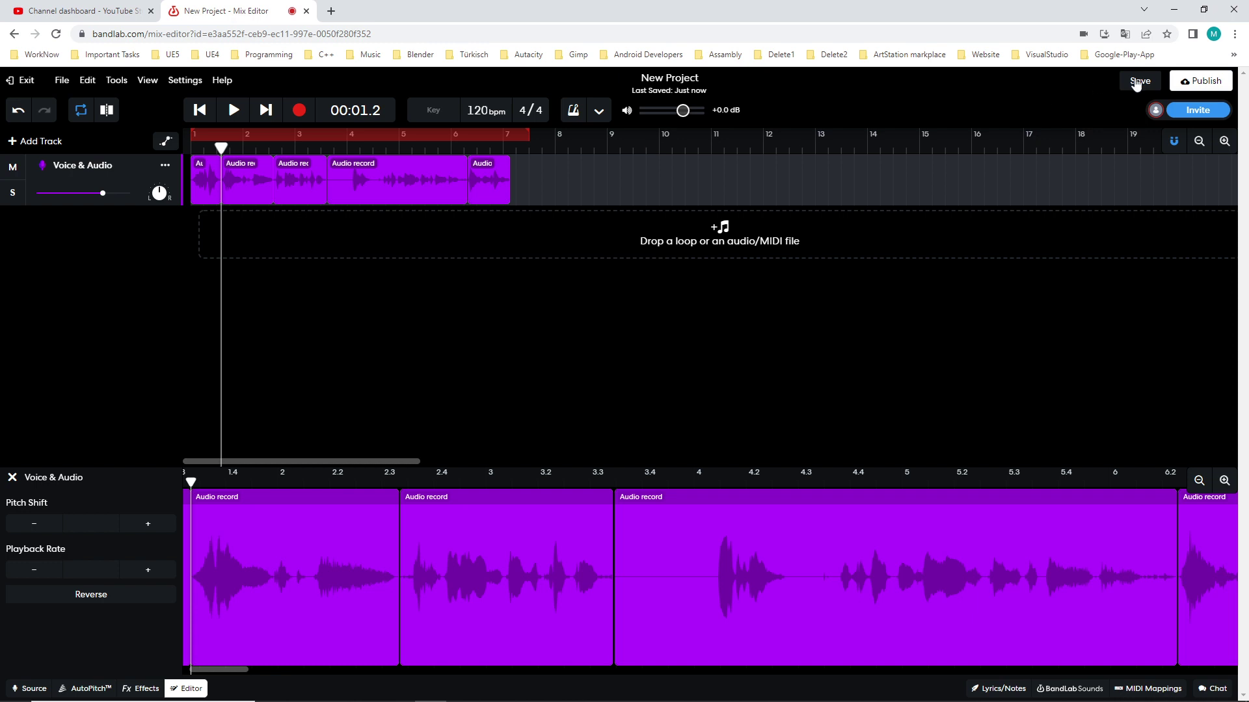
# Save the project and shorten the loop region to end just after the last clip in bar 7.
pyautogui.click(1138, 80)
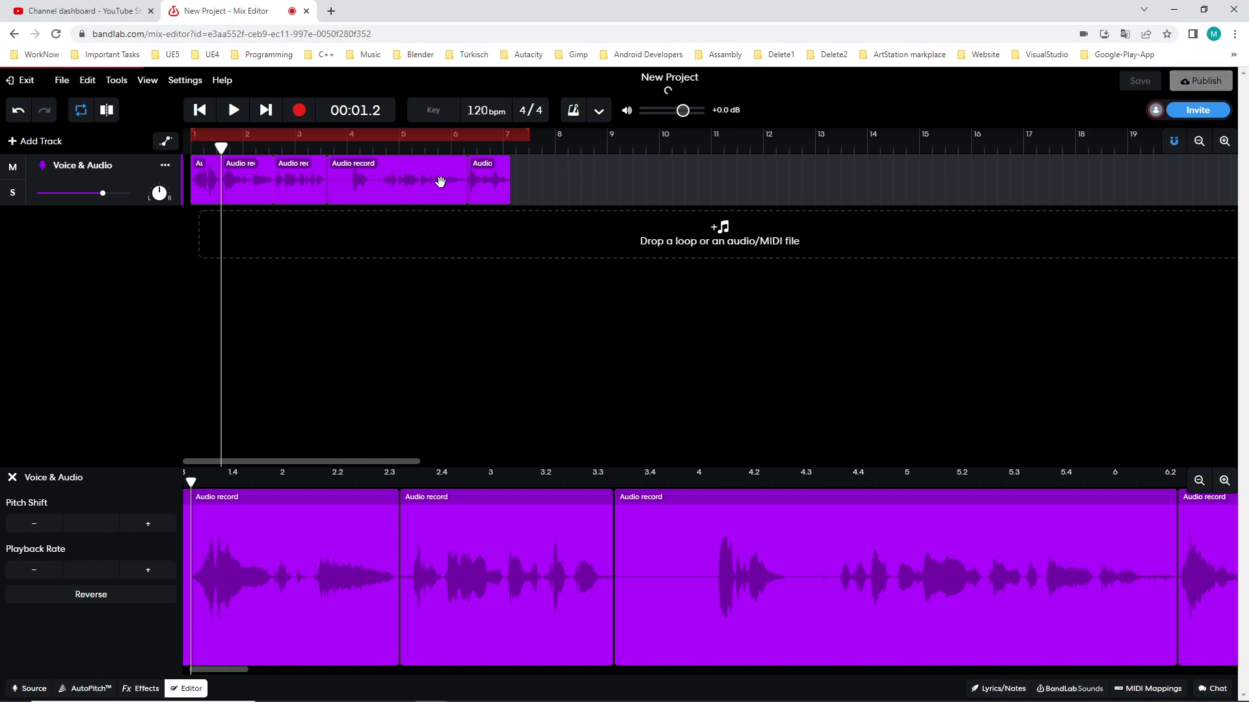
pyautogui.moveTo(528, 135); pyautogui.dragTo(514, 135)
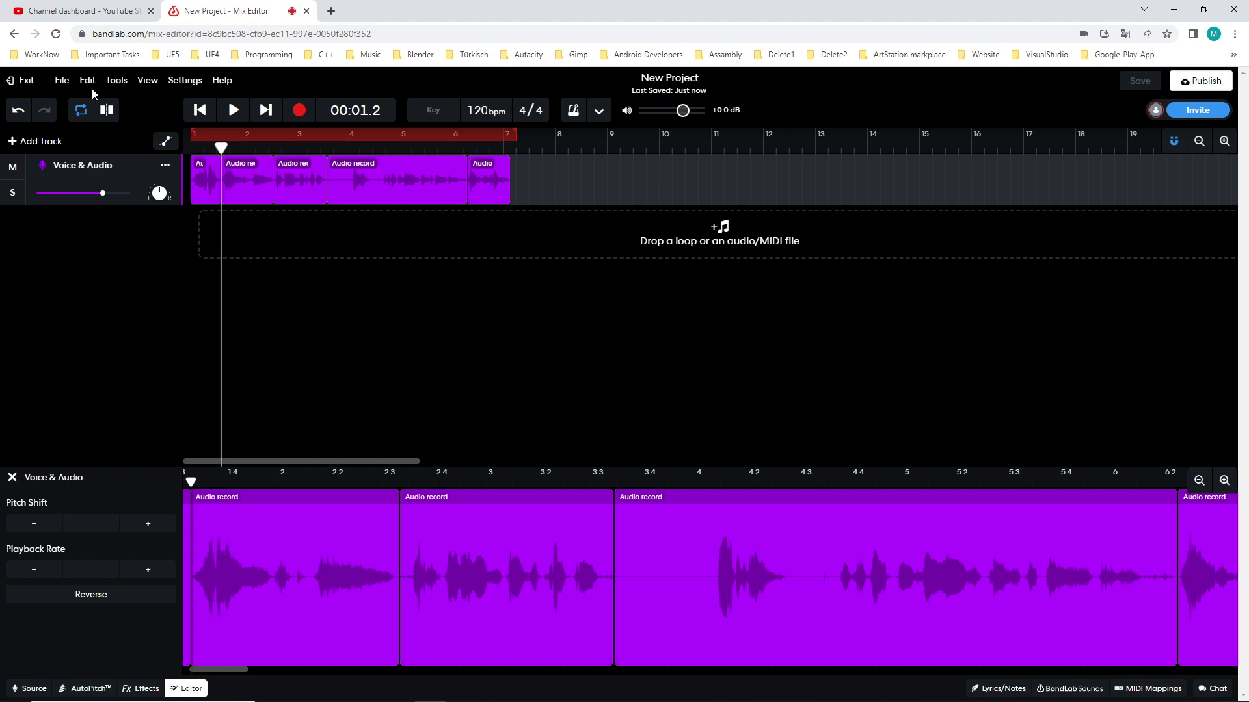
# Choose the Mixdown As option for downloading the project.
pyautogui.click(63, 82)
pyautogui.moveTo(139, 155)
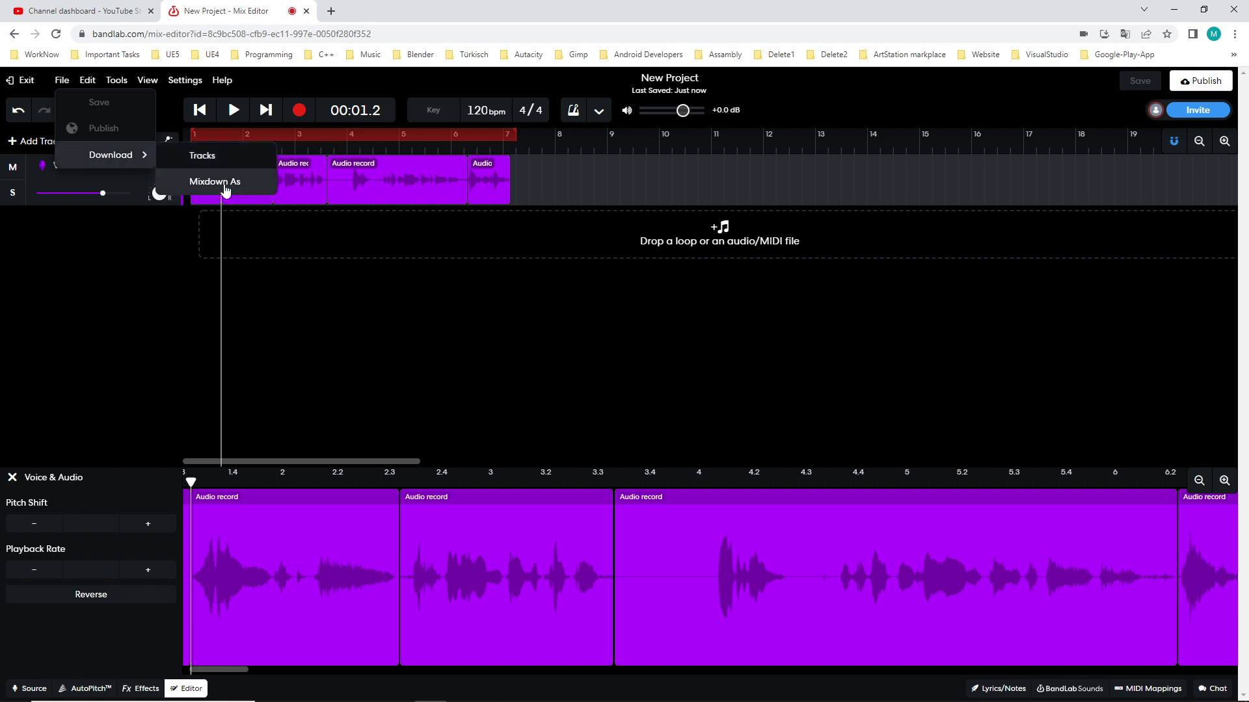
pyautogui.click(224, 188)
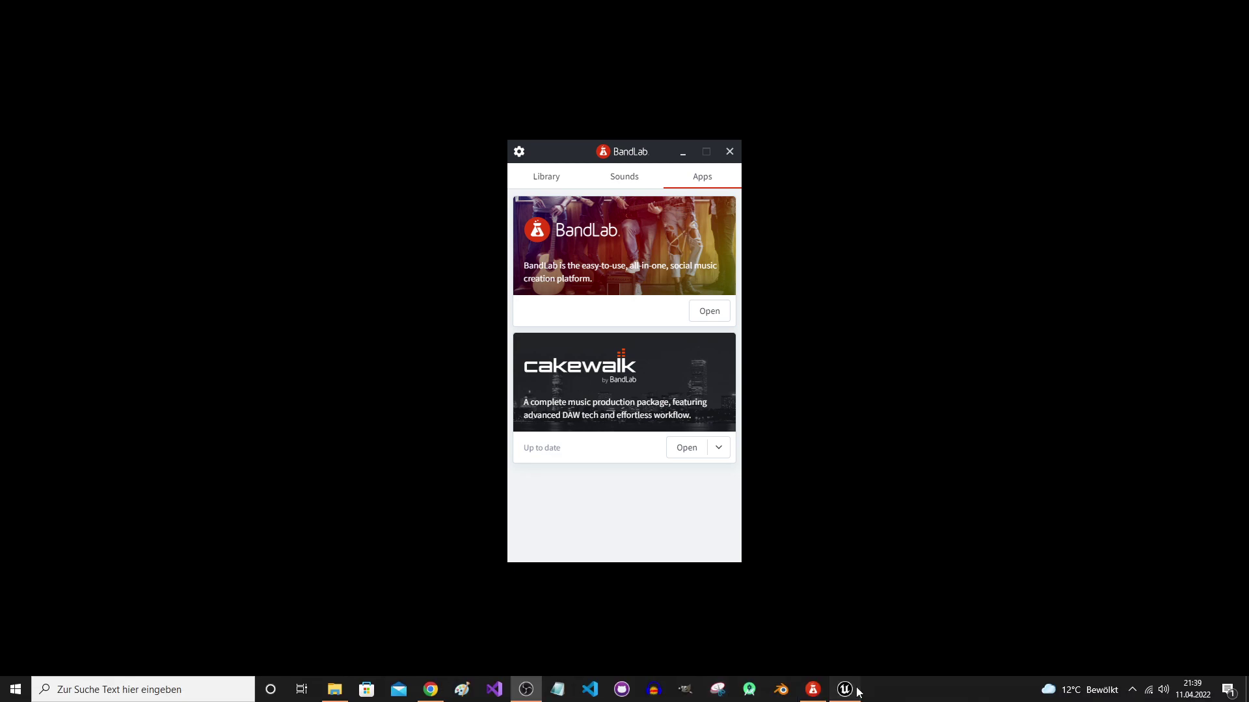
# Switch to Unreal Engine and open the L_GamePlay level from _GameYT/Levels, saving the modified SparrowPlayerCharacter asset.
pyautogui.click(850, 688)
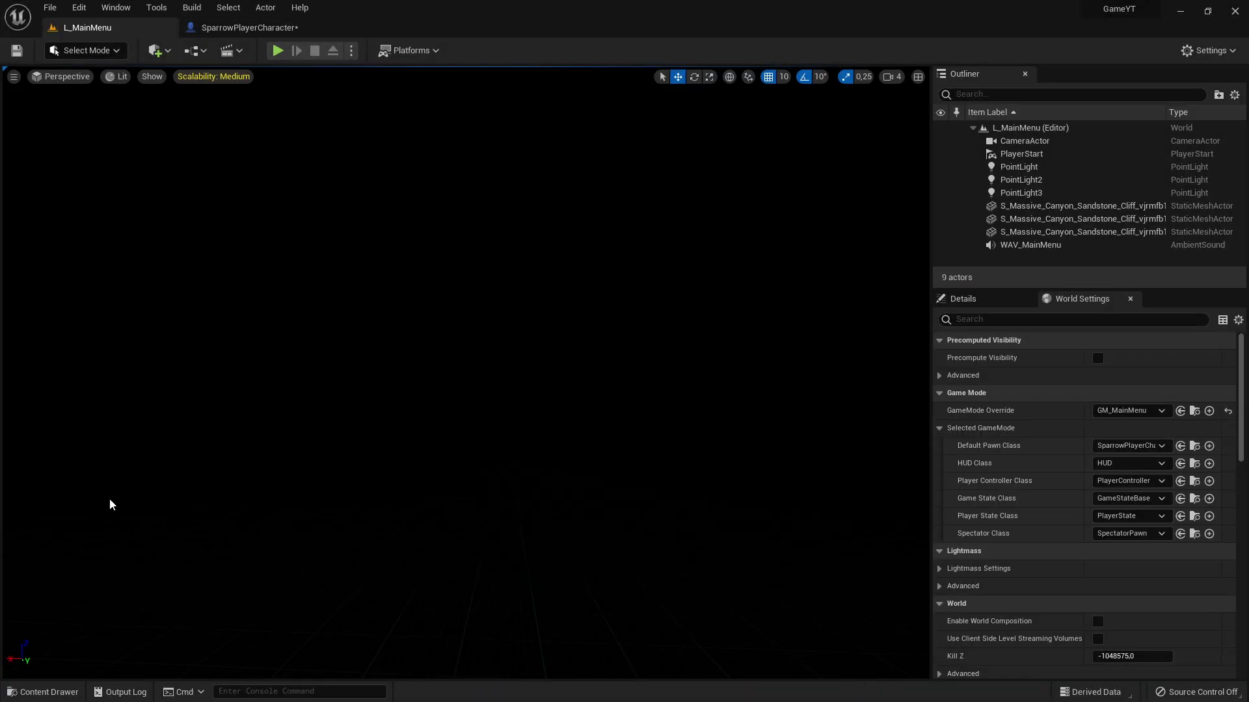
pyautogui.click(42, 691)
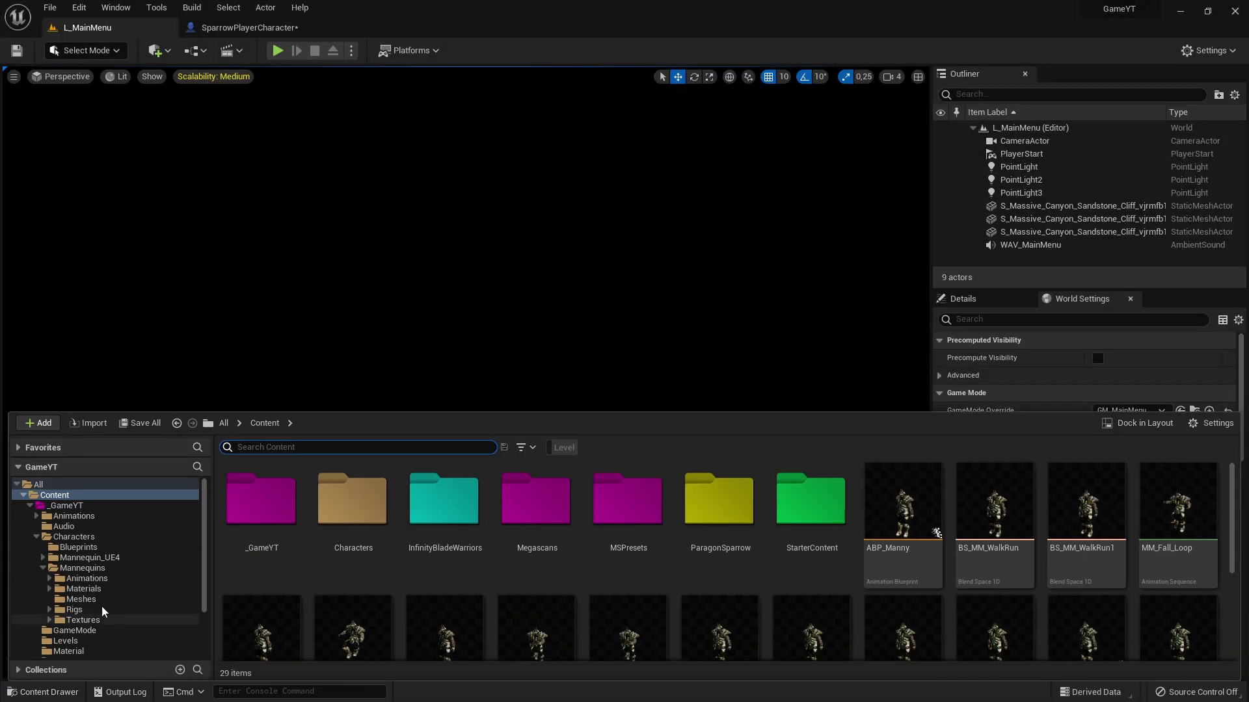
pyautogui.click(30, 505)
pyautogui.click(65, 505)
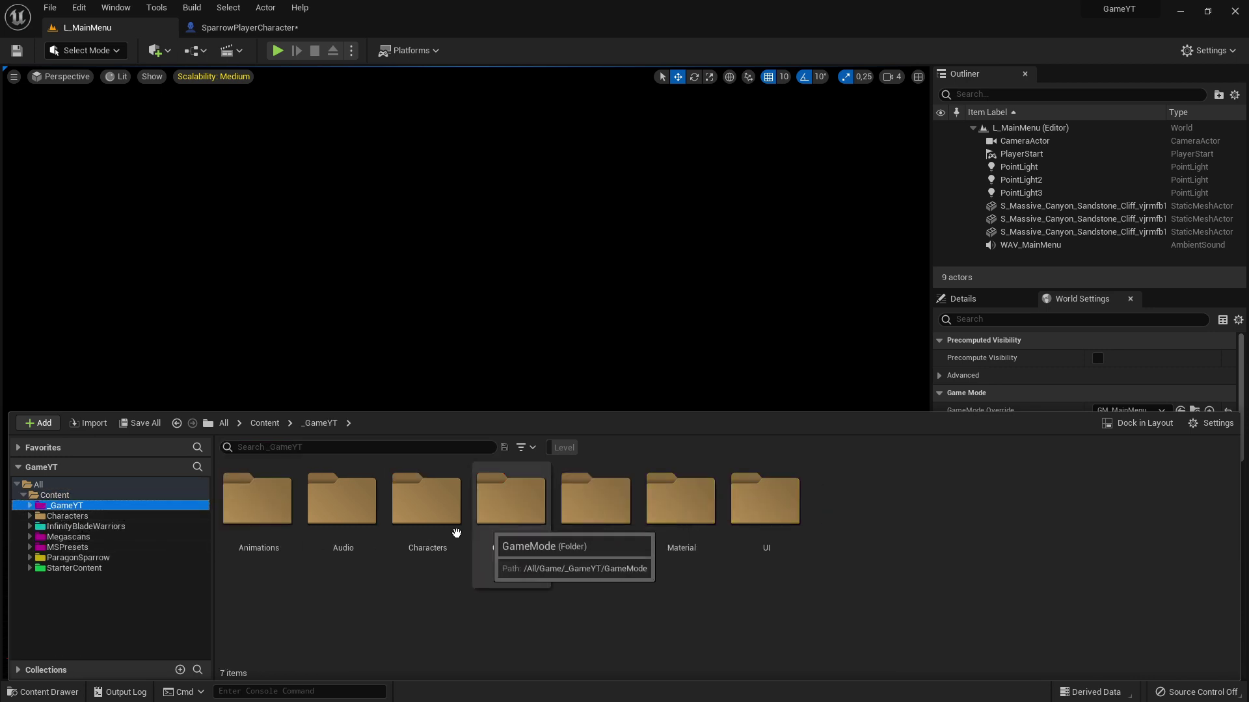
pyautogui.doubleClick(618, 524)
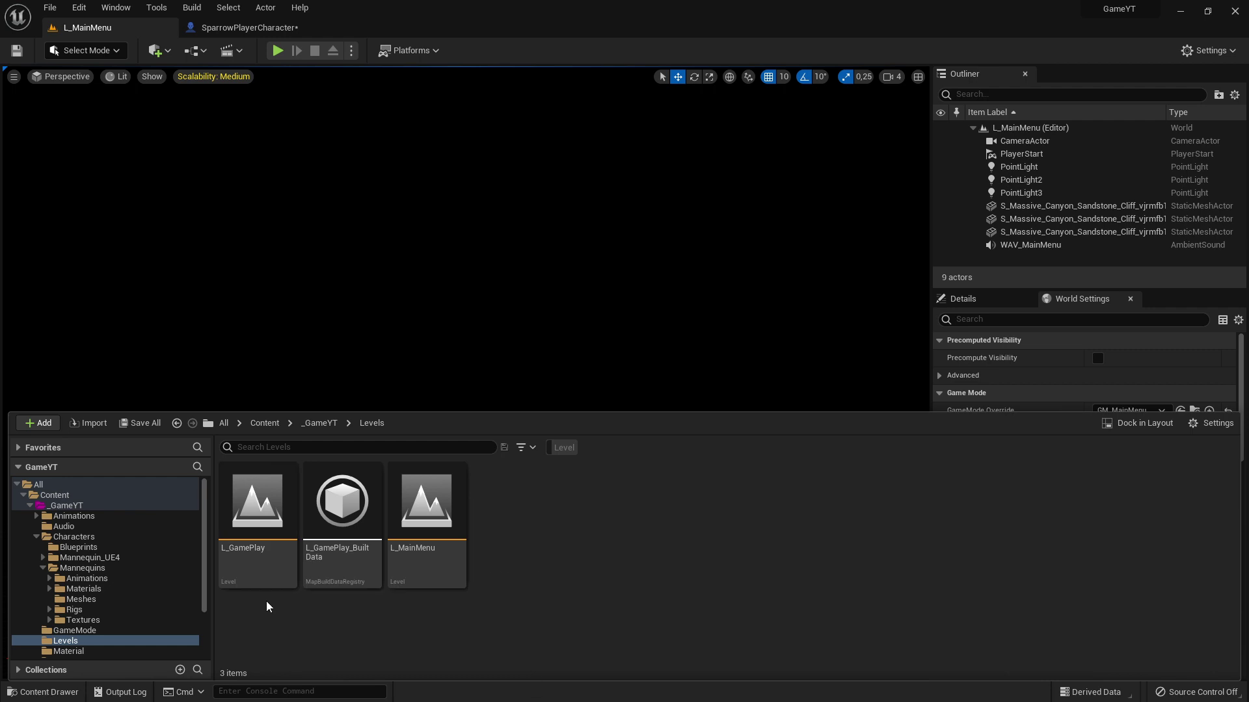
pyautogui.doubleClick(254, 520)
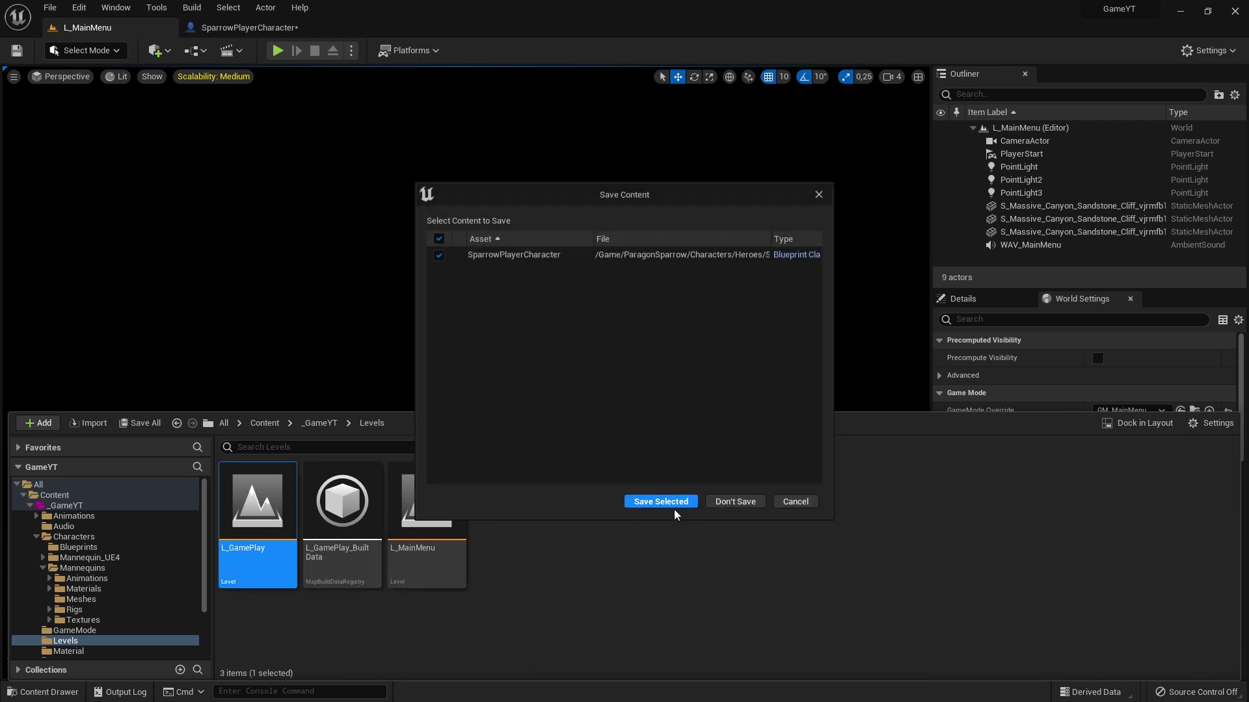
pyautogui.click(676, 501)
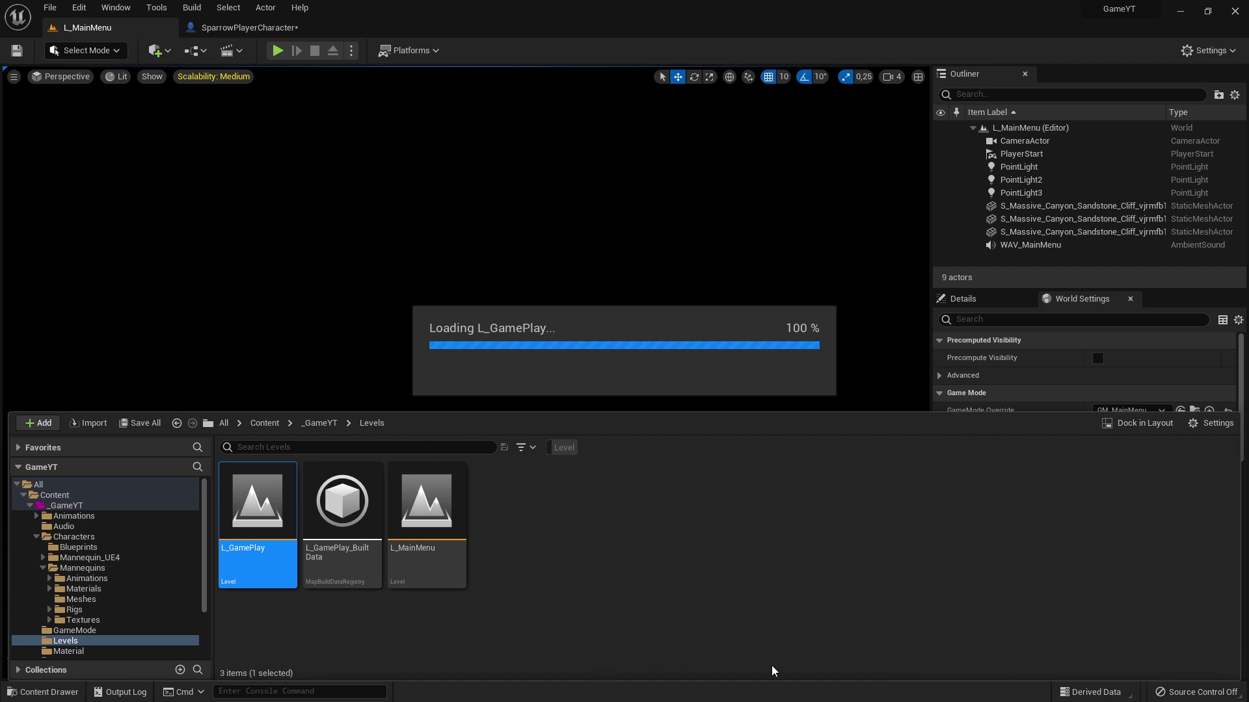
pyautogui.press('super')
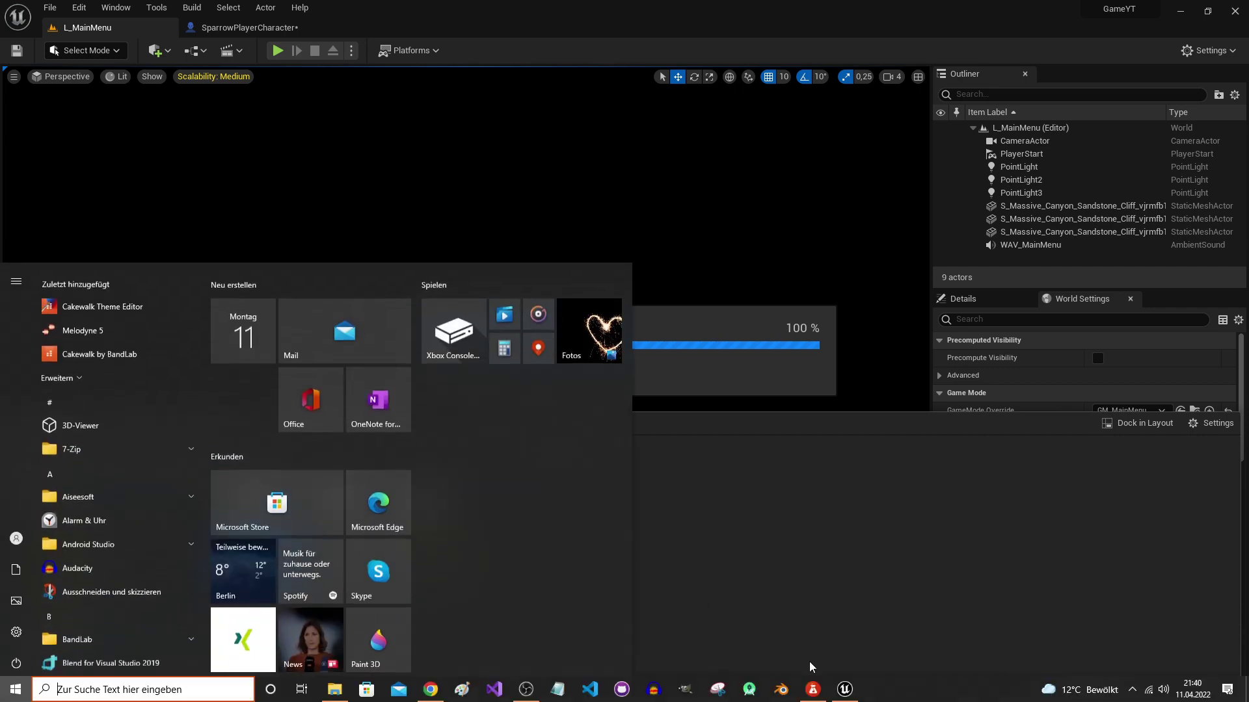
pyautogui.click(845, 693)
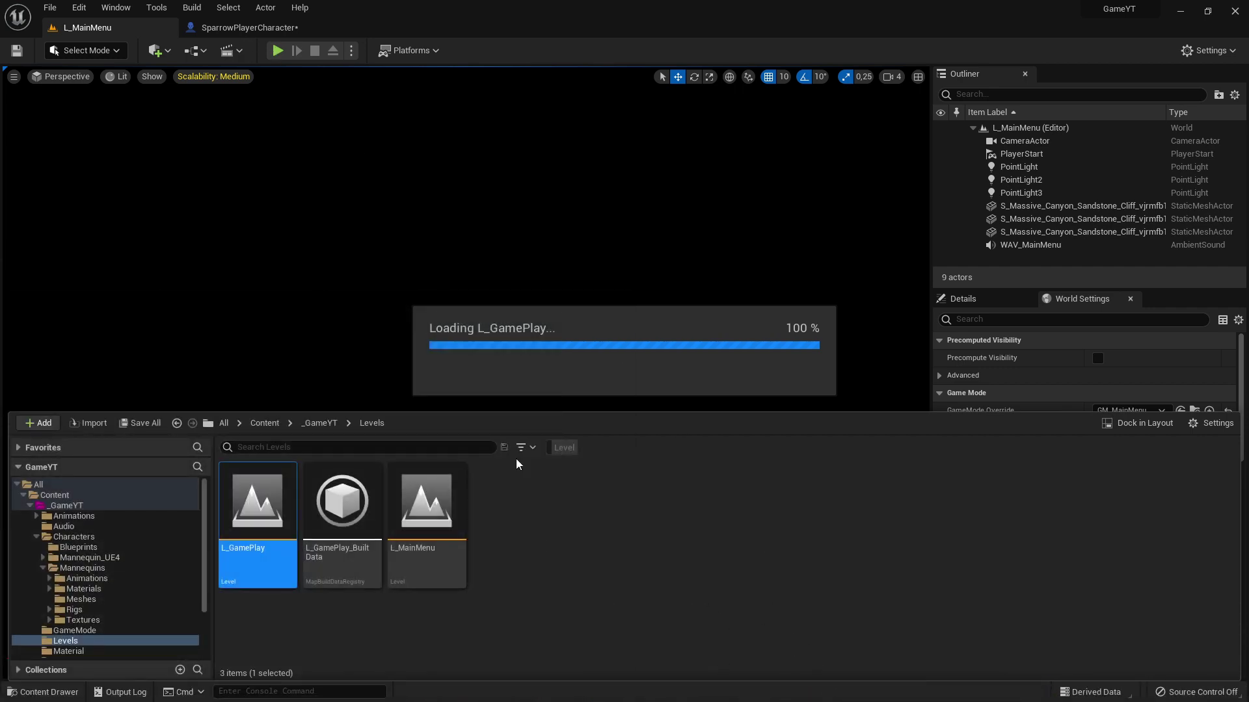
pyautogui.press('super')
pyautogui.press('super')
pyautogui.click(536, 325)
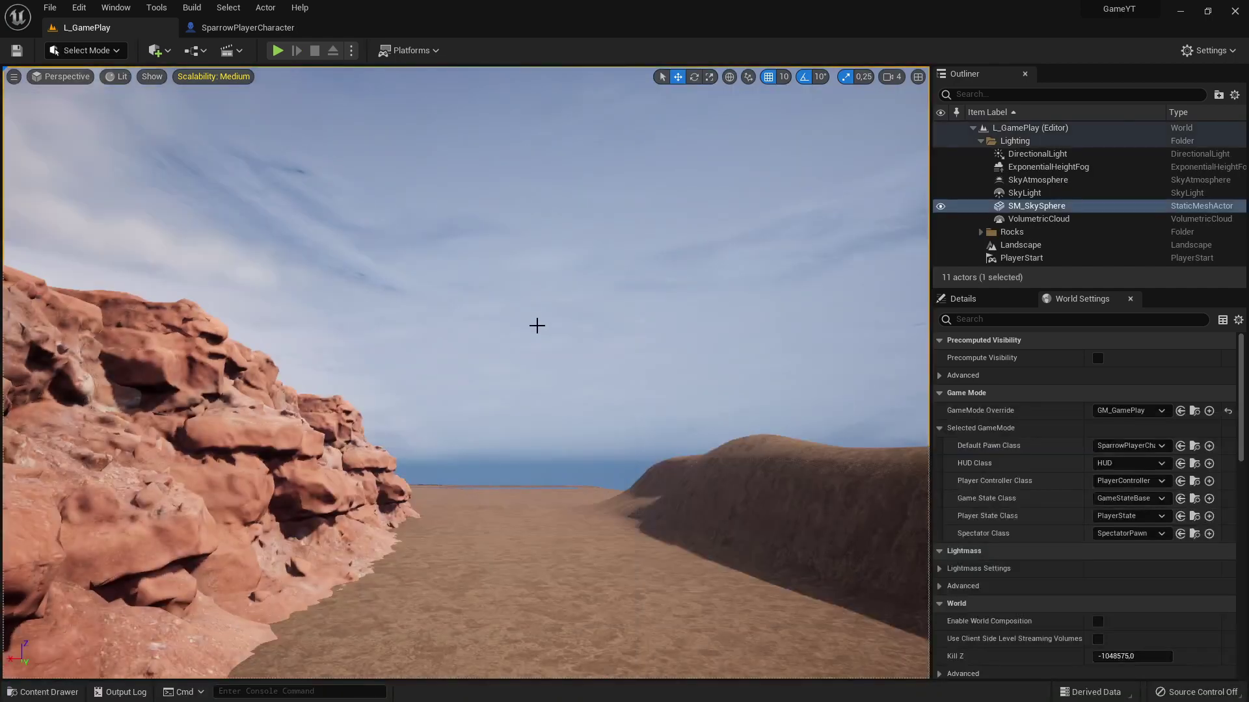
# Enlarge the Outliner to list all level actors and look around the L_GamePlay terrain up to the PlayerStart.
pyautogui.moveTo(529, 367); pyautogui.dragTo(384, 321)
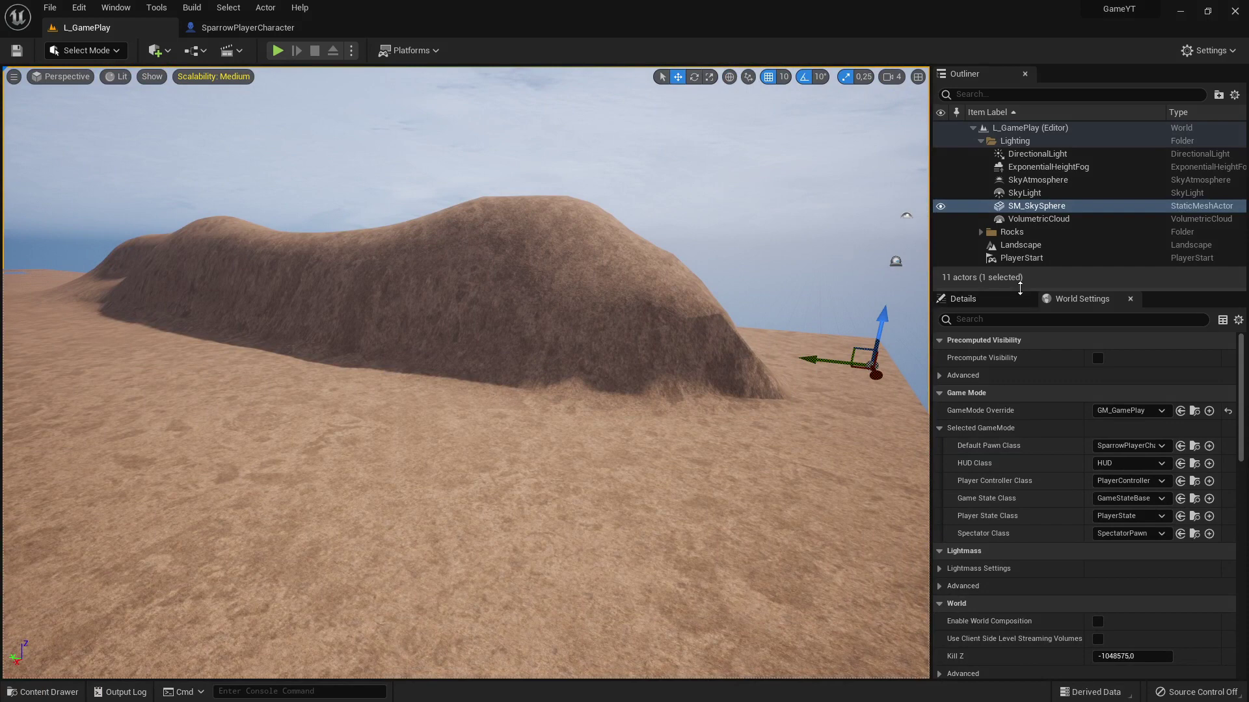
pyautogui.moveTo(1020, 288); pyautogui.dragTo(1019, 339)
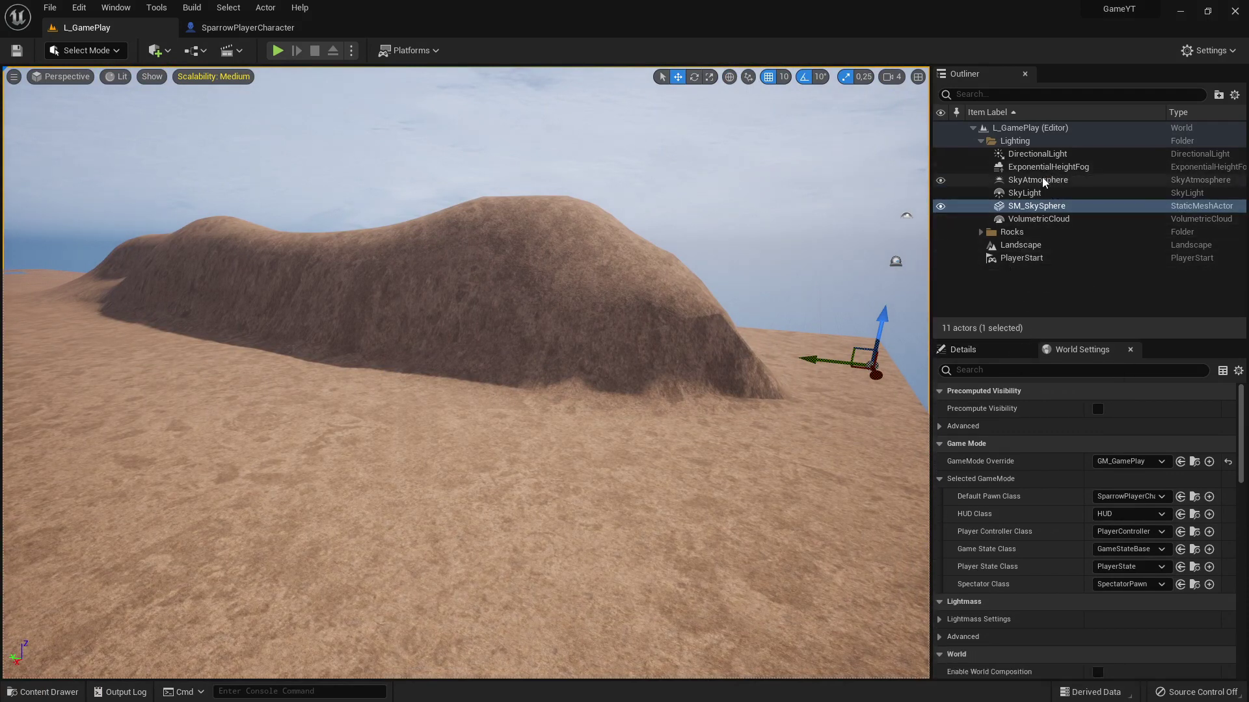
pyautogui.moveTo(408, 498); pyautogui.dragTo(201, 442)
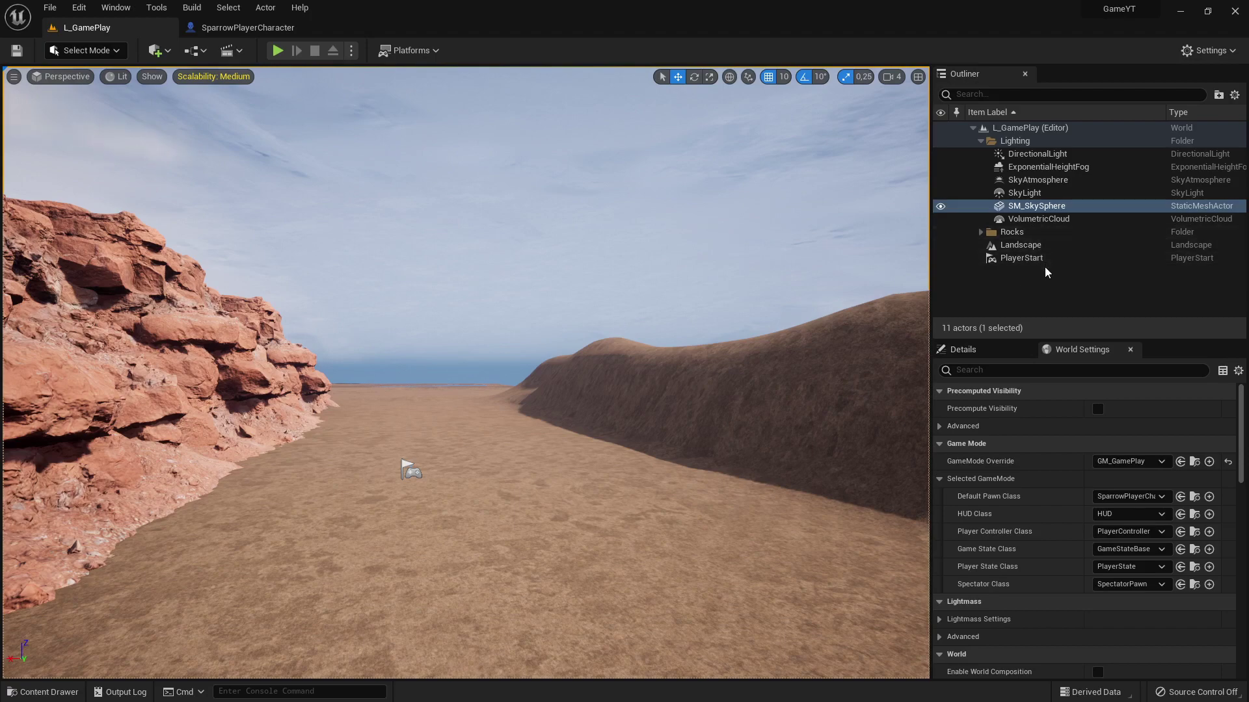
pyautogui.moveTo(557, 484); pyautogui.dragTo(504, 543)
pyautogui.moveTo(557, 455); pyautogui.dragTo(594, 459)
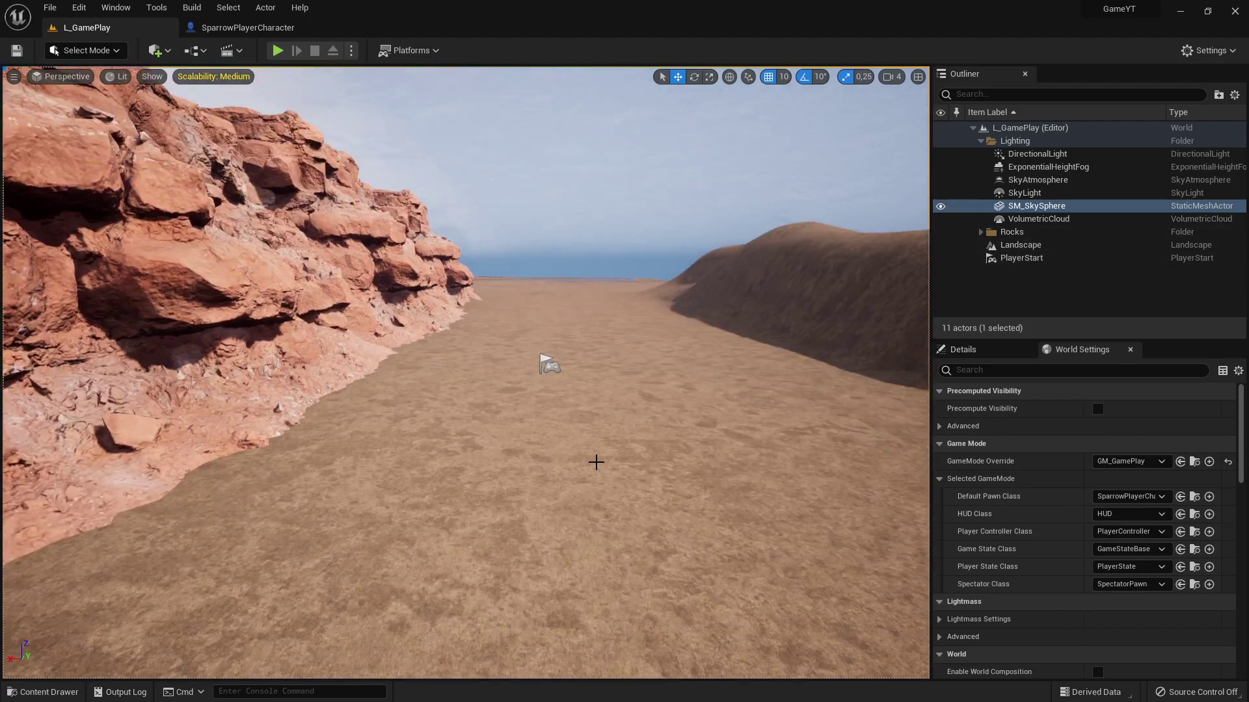
# Switch to BandLab, download the mixdown as uncompressed 16bit, 44.1kHz WAV, and listen to New_Project (2) in Groove-Musik before closing the player.
pyautogui.press('super')
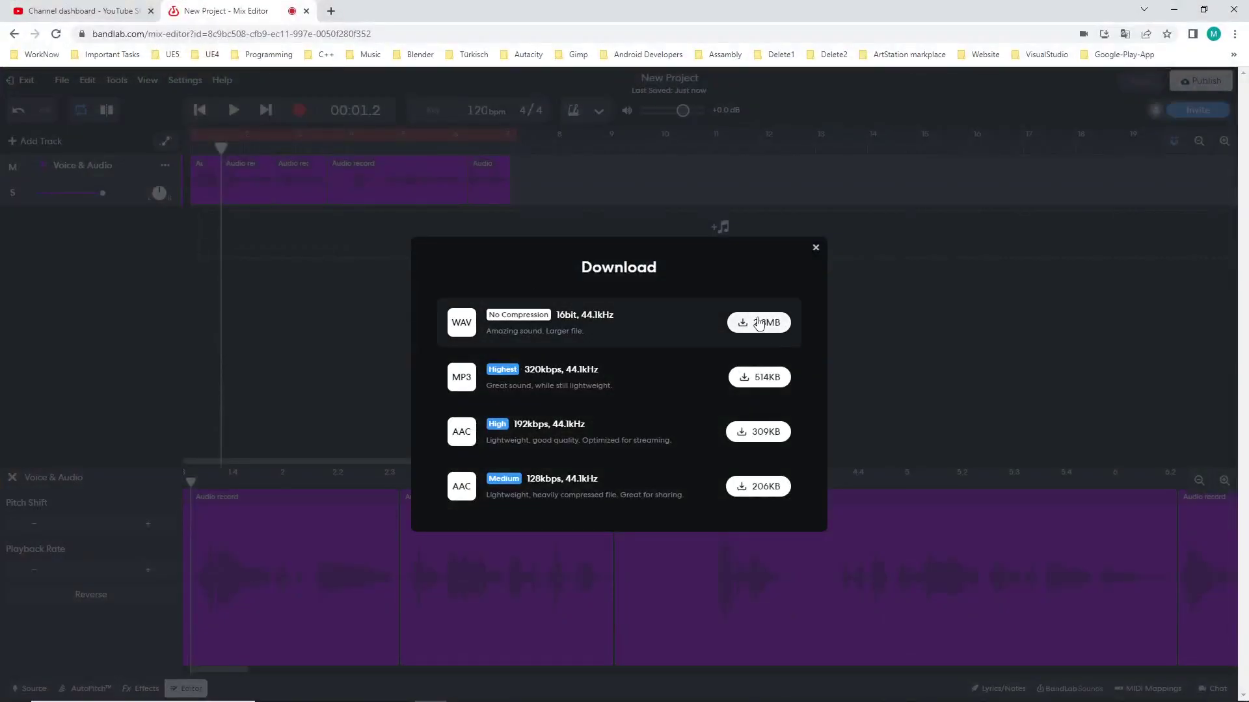
pyautogui.click(759, 323)
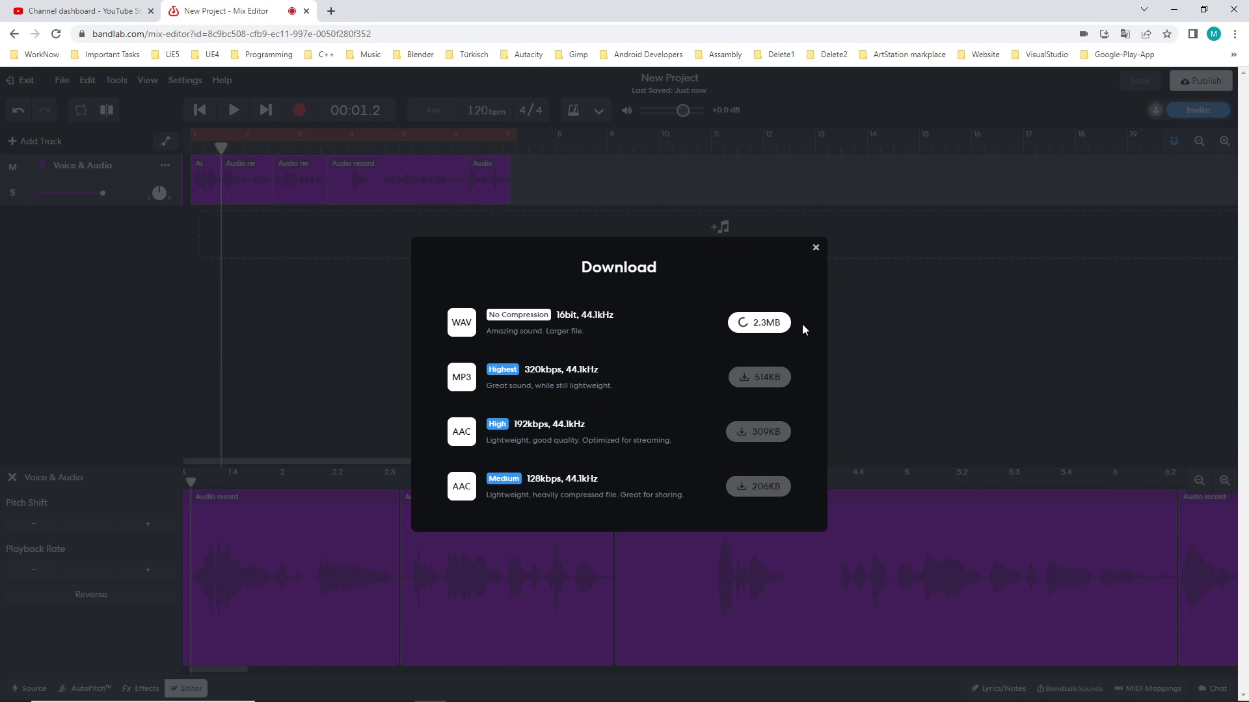
pyautogui.click(1171, 13)
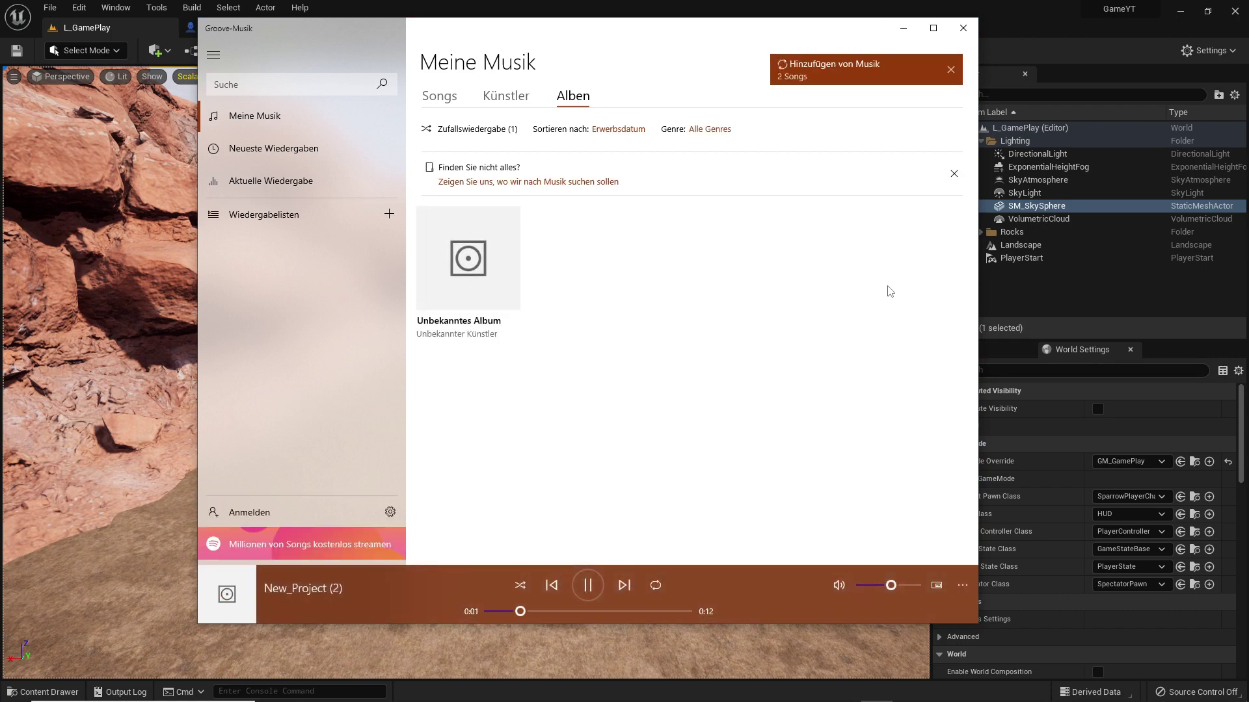
pyautogui.click(966, 28)
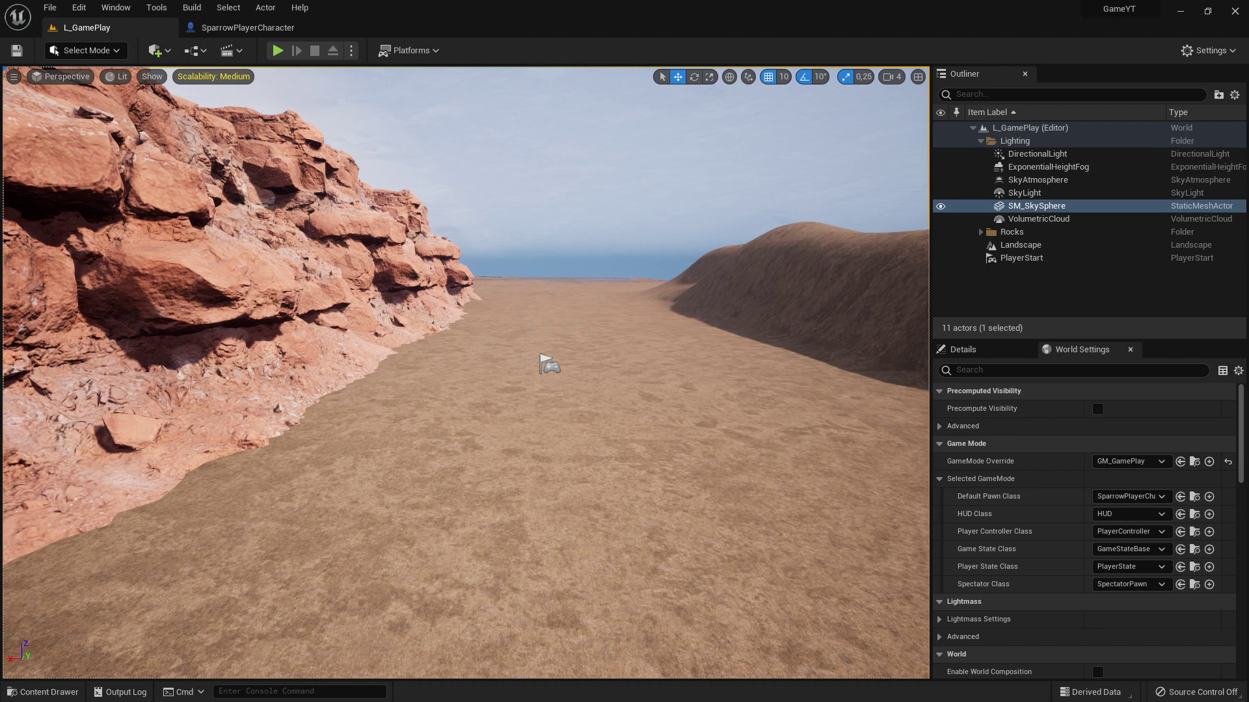
# Import Vocal1.wav from Downloads into the _GameYT/Audio folder, with the Content Browser docked in the layout.
pyautogui.click(61, 693)
pyautogui.click(61, 693)
pyautogui.click(60, 694)
pyautogui.click(65, 505)
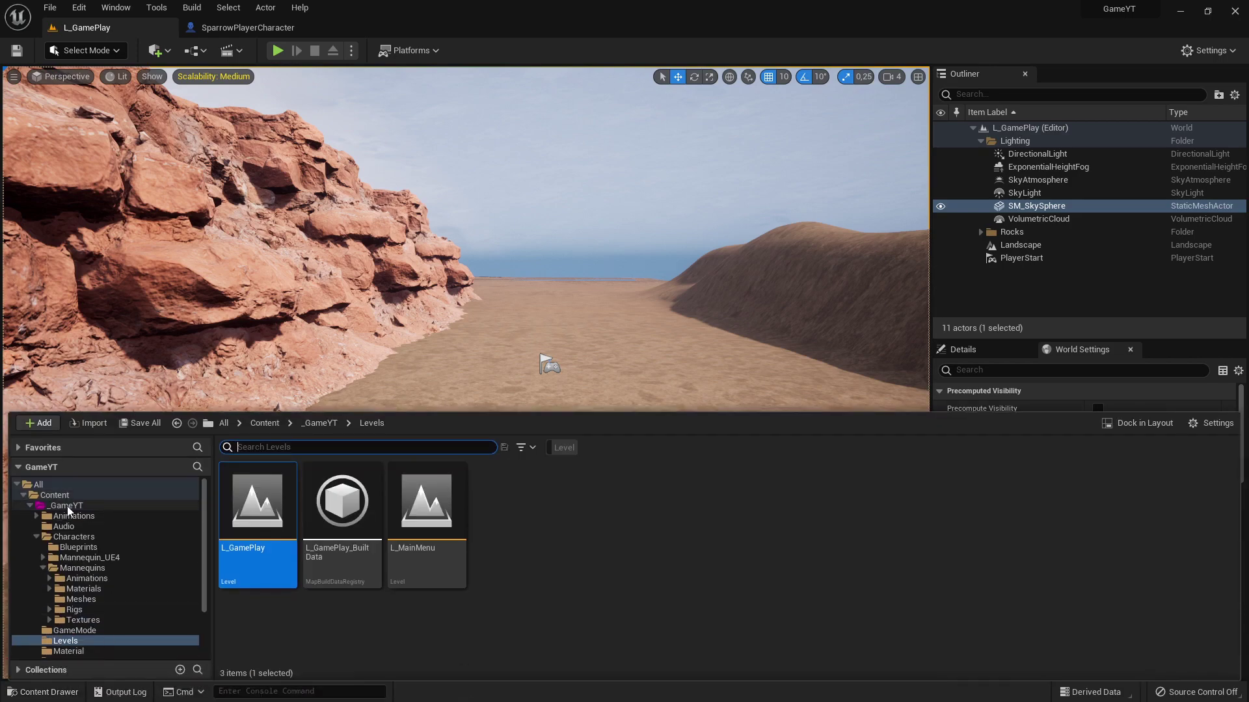
pyautogui.doubleClick(343, 510)
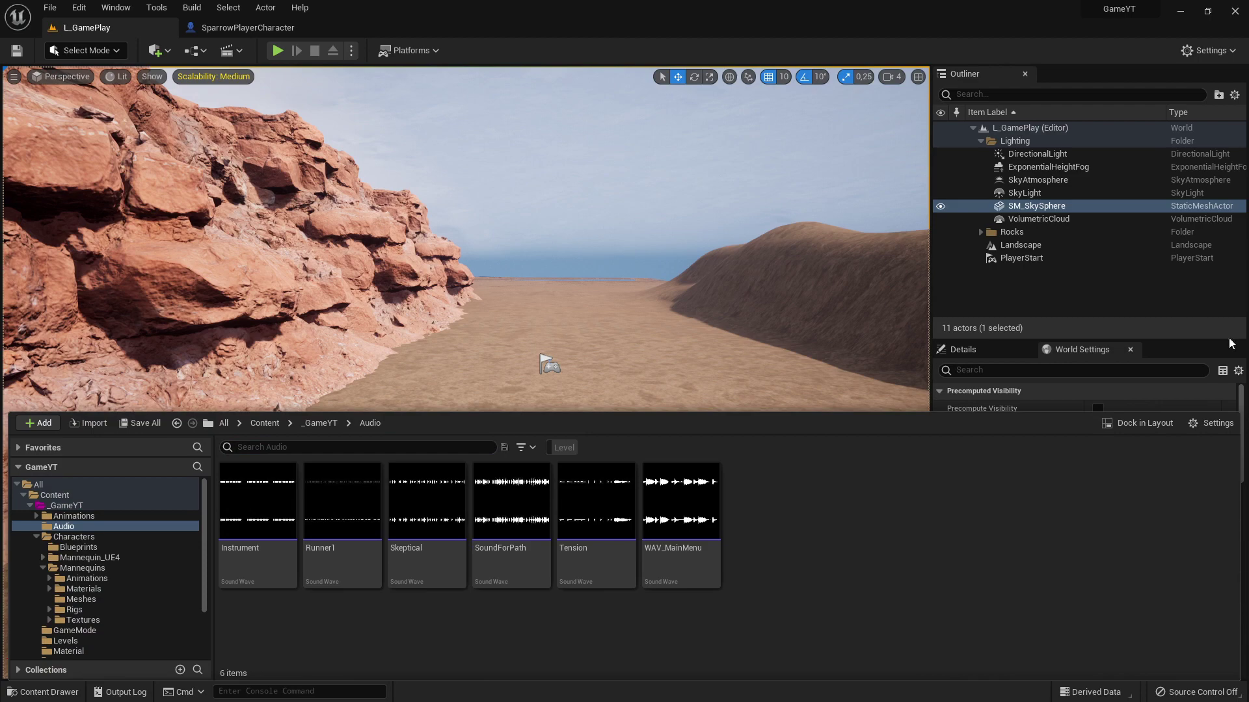
pyautogui.moveTo(762, 520); pyautogui.dragTo(769, 514)
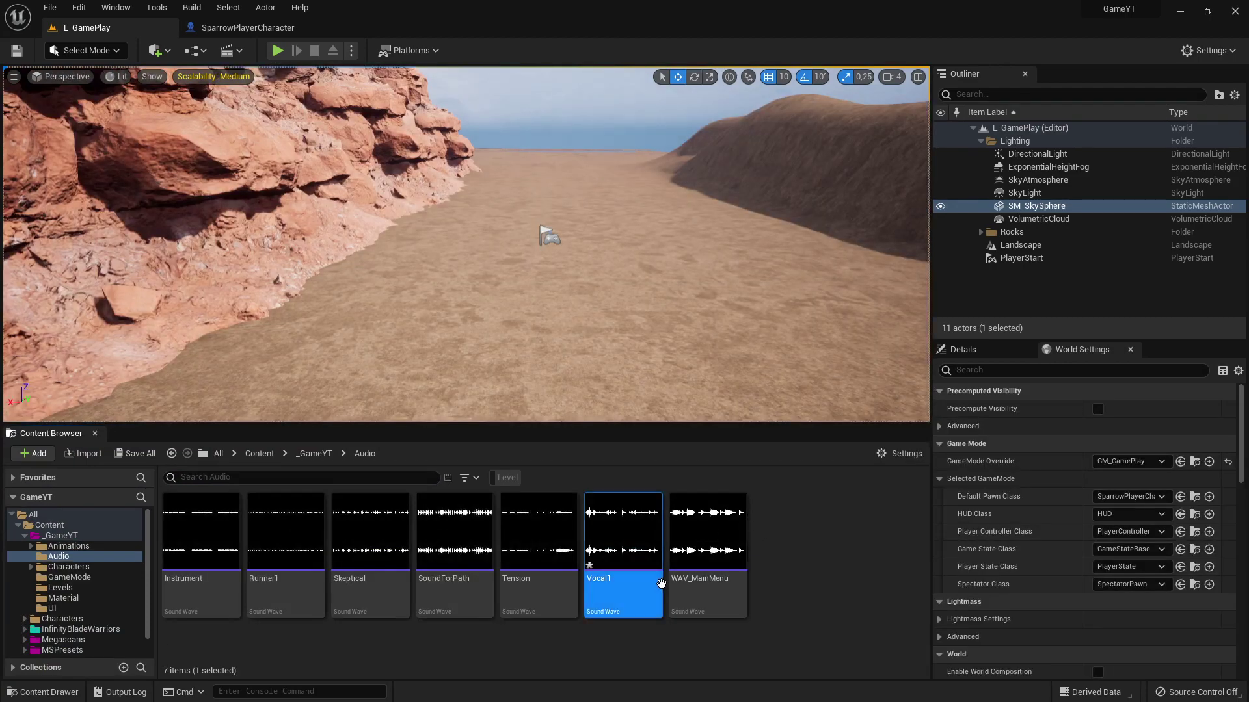
# Preview the imported Vocal1 sound wave, and listen to New_Project (1) in Groove-Musik before closing the player.
pyautogui.click(623, 543)
pyautogui.click(620, 534)
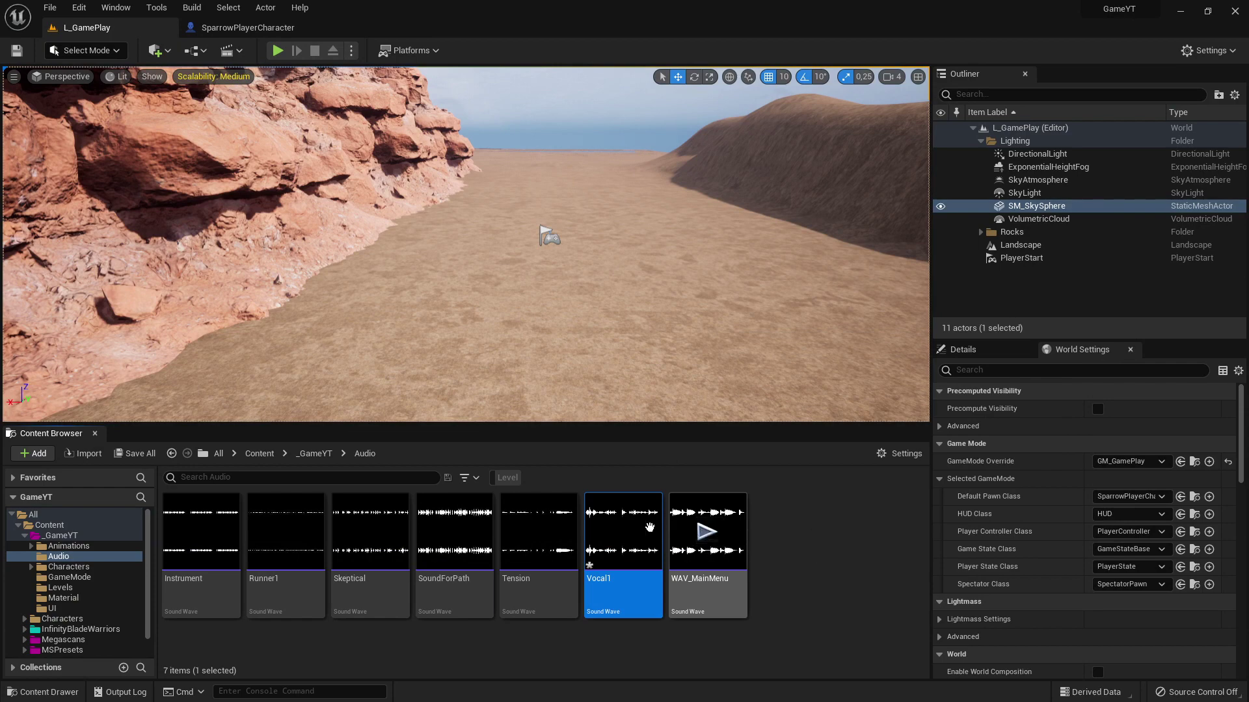
pyautogui.moveTo(654, 548)
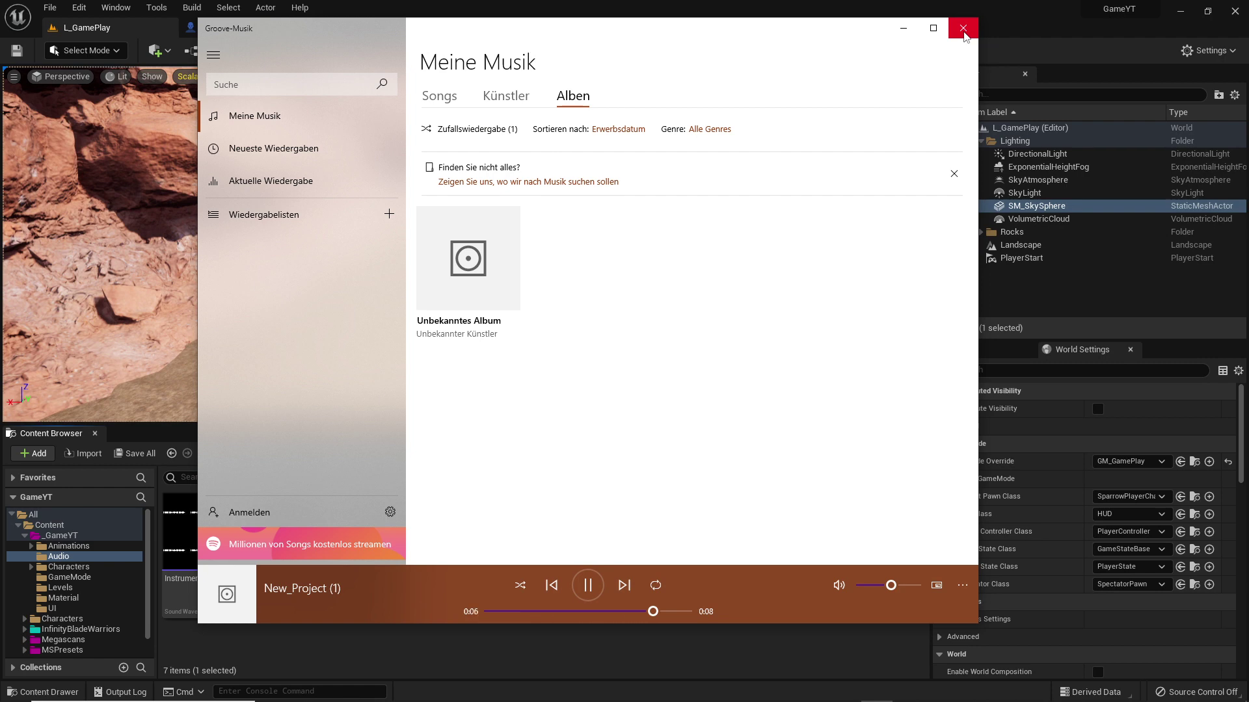
pyautogui.click(963, 28)
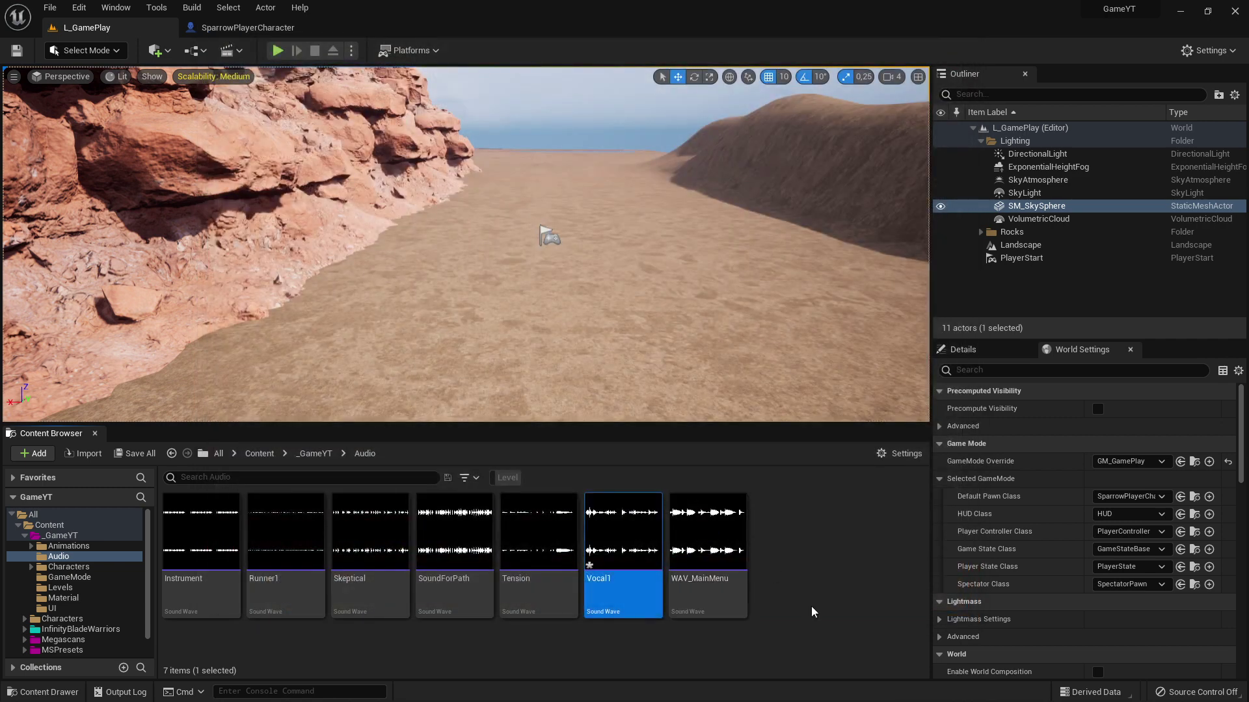
# Play the Vocal1 sound wave in the Audio folder again and stop the preview.
pyautogui.click(815, 608)
pyautogui.click(658, 595)
pyautogui.click(628, 537)
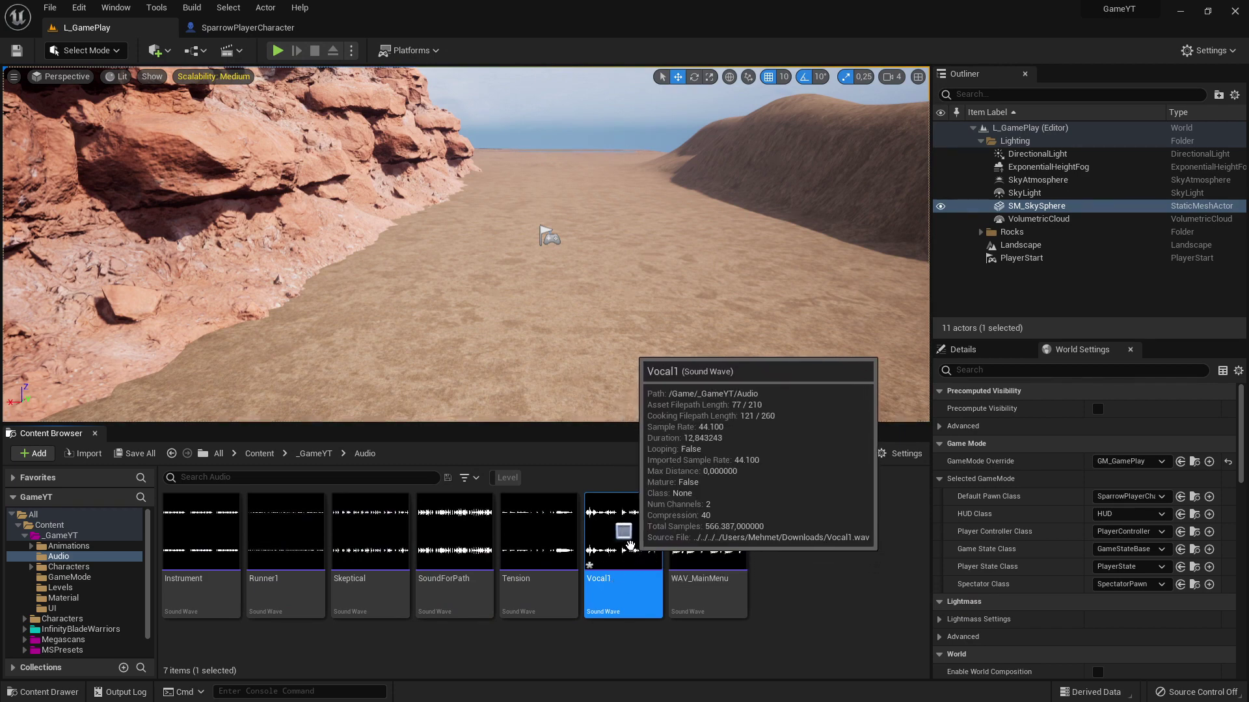
pyautogui.moveTo(658, 513)
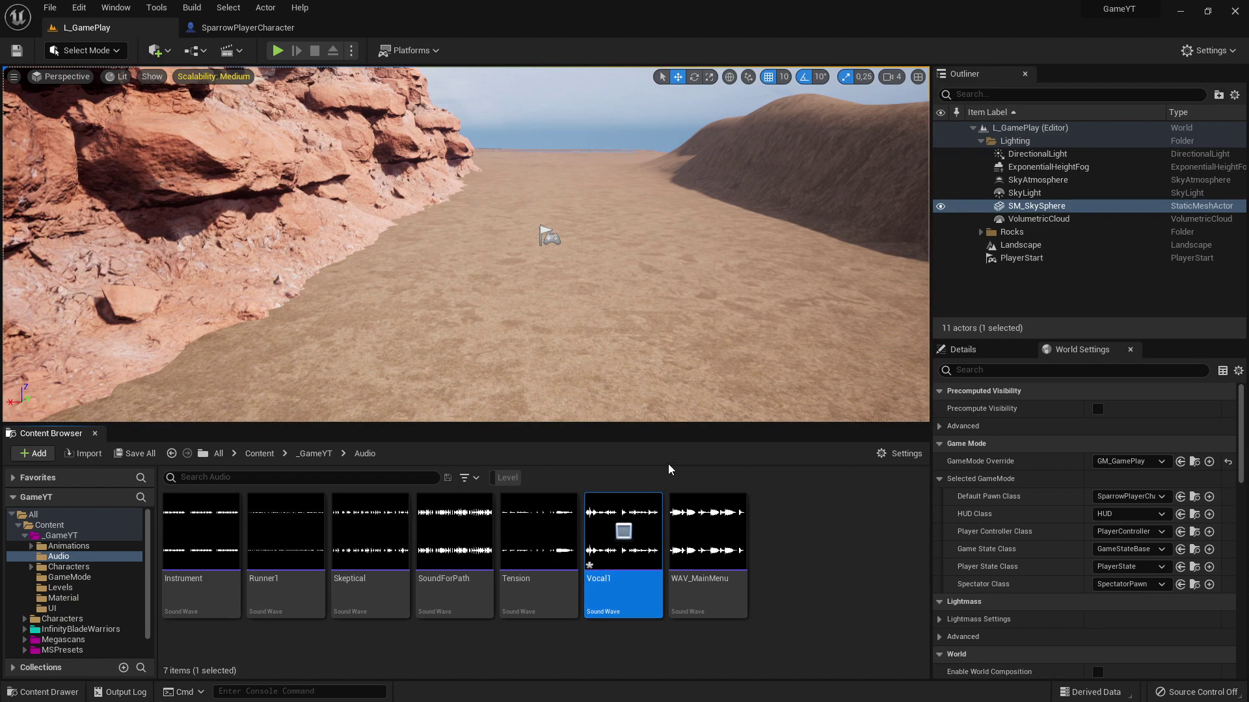
pyautogui.click(618, 531)
# Import the Vocal2 sound into the Audio folder without using Vocal1 as a template, and preview it.
pyautogui.moveTo(781, 521); pyautogui.dragTo(821, 555)
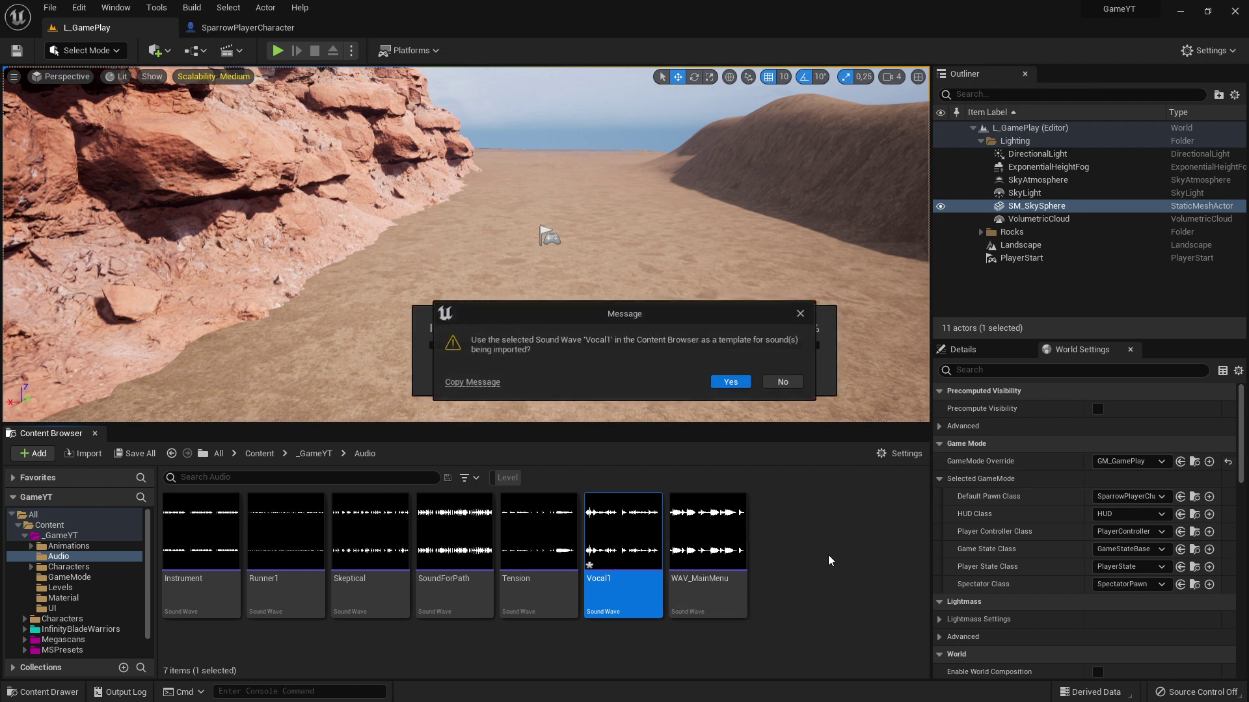
pyautogui.click(798, 381)
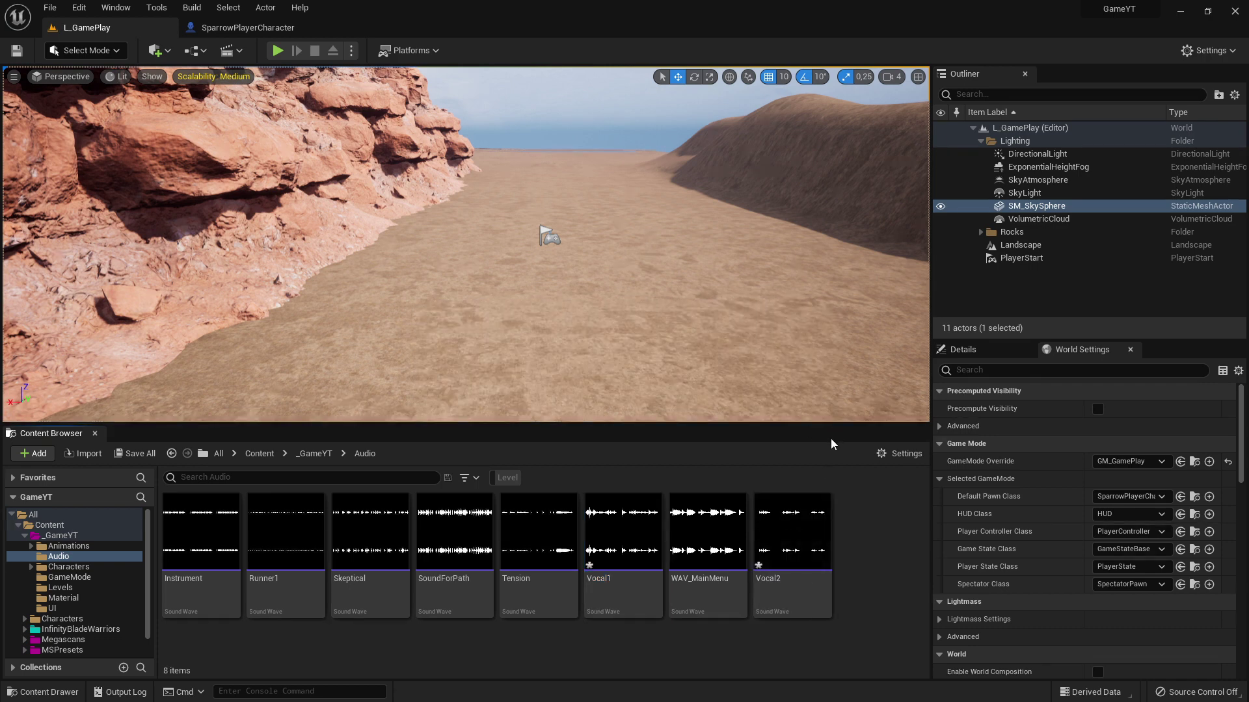
pyautogui.click(794, 540)
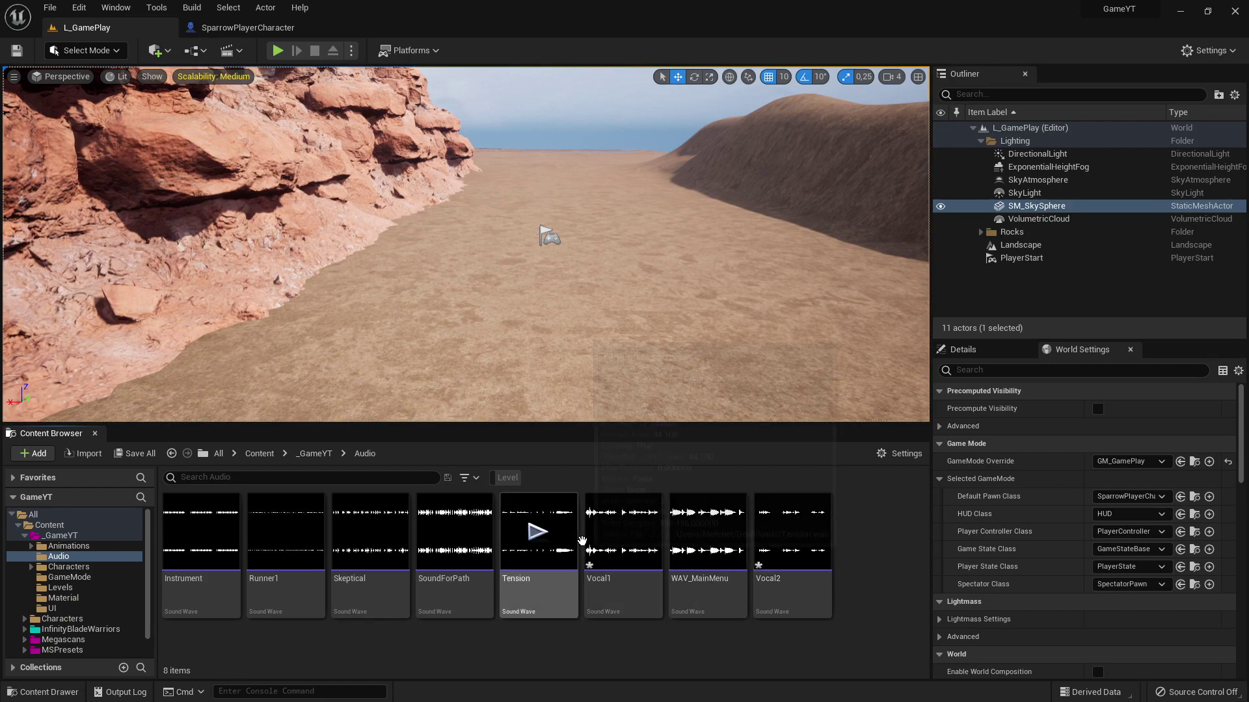
# Preview the Vocal1 sound wave briefly and save the newly imported Vocal1 and Vocal2 assets.
pyautogui.click(621, 545)
pyautogui.click(631, 543)
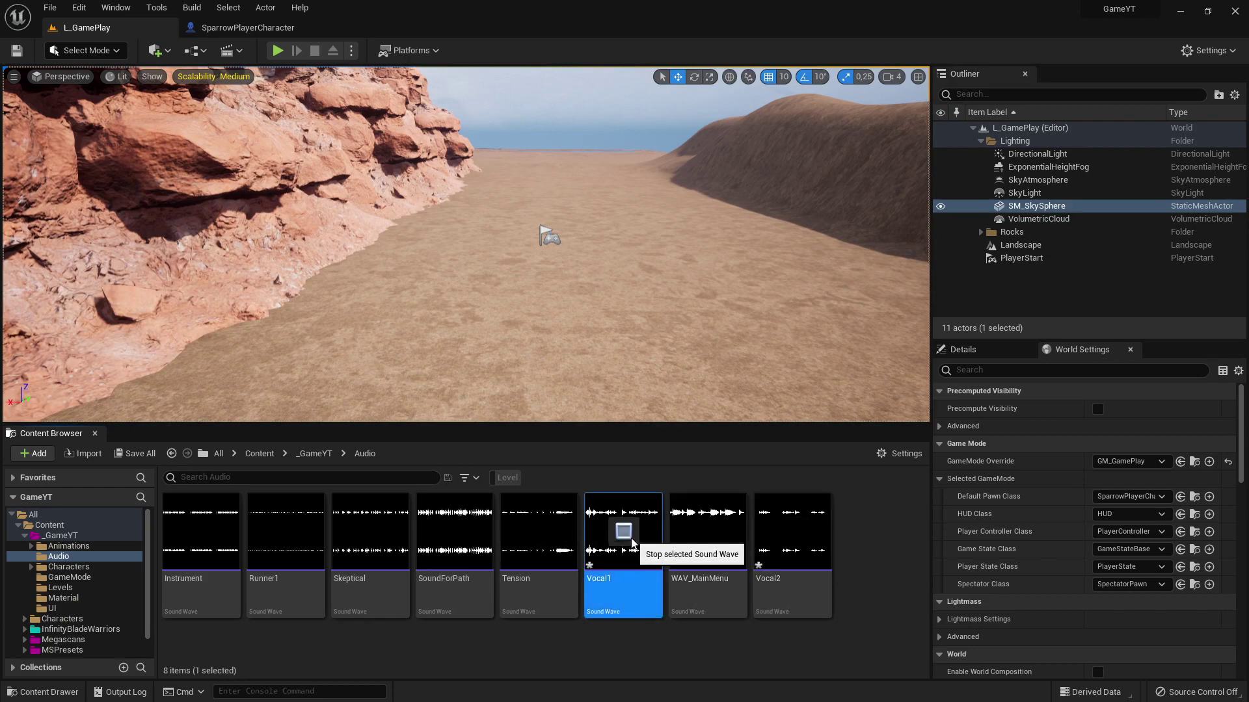
pyautogui.click(634, 545)
pyautogui.click(148, 460)
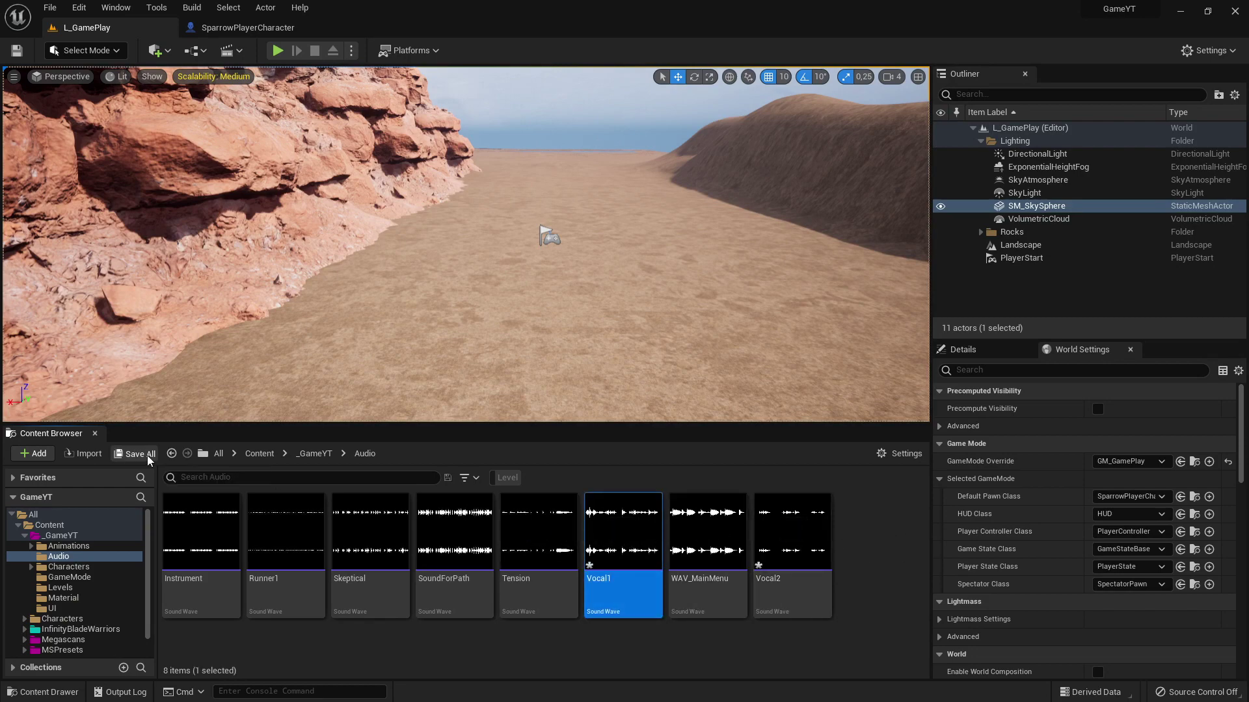
pyautogui.click(149, 455)
pyautogui.click(728, 502)
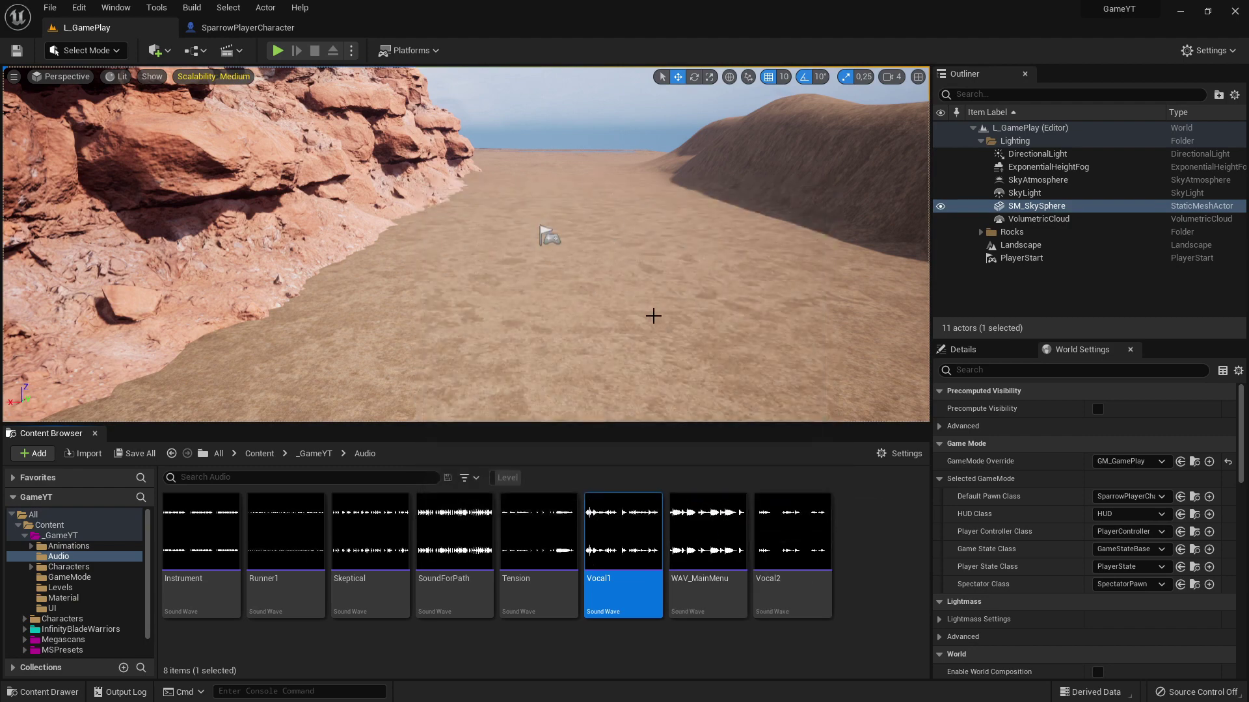
# Place the Vocal1 sound on the ground near the PlayerStart, then run a short play test of the level.
pyautogui.moveTo(597, 357); pyautogui.dragTo(579, 286)
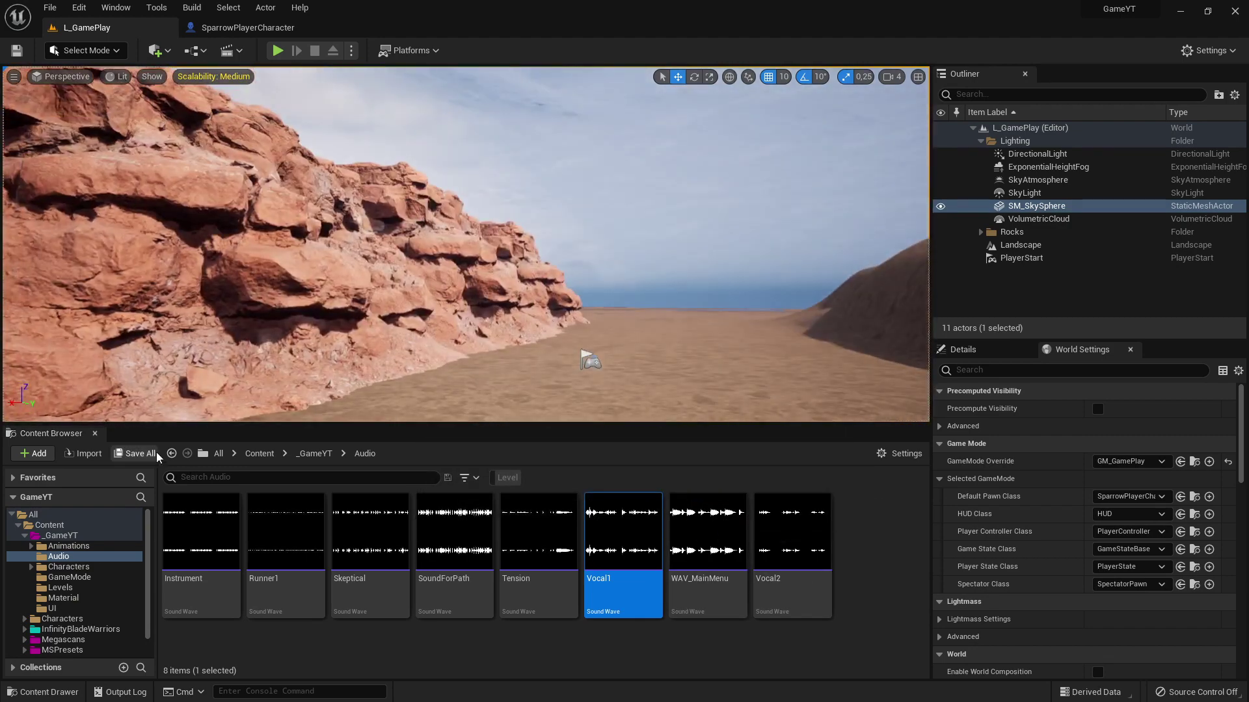
pyautogui.moveTo(591, 384); pyautogui.dragTo(703, 367)
pyautogui.moveTo(601, 548); pyautogui.dragTo(466, 360)
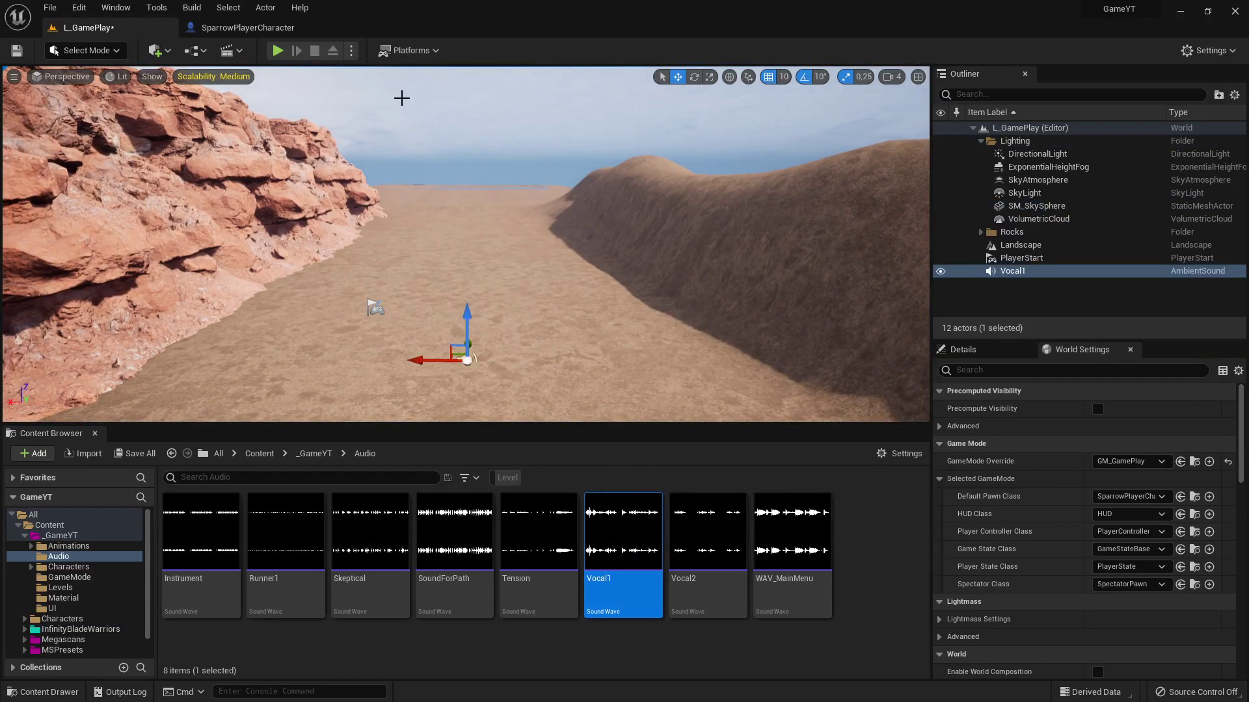
pyautogui.click(277, 51)
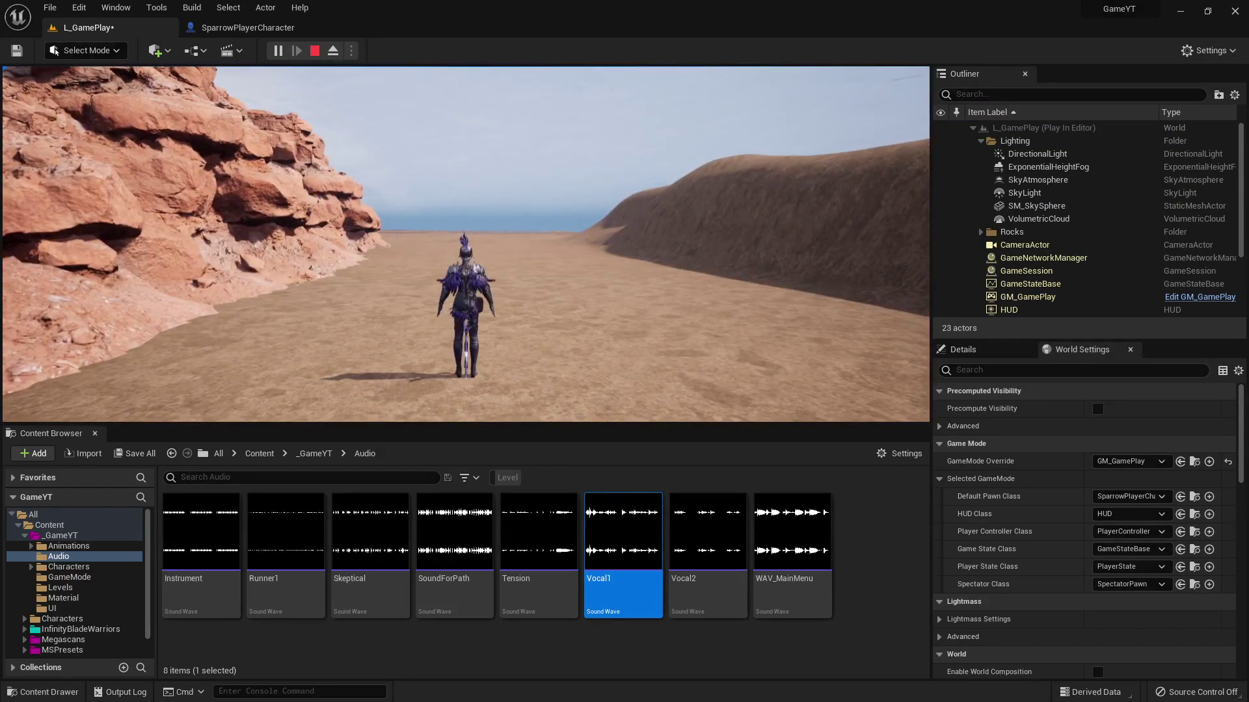
pyautogui.press('Escape')
# Set the Anim Class of SparrowPlayerCharacter's Mesh component to Sparrow_AnimBlueprint, then compile and save the blueprint.
pyautogui.click(247, 28)
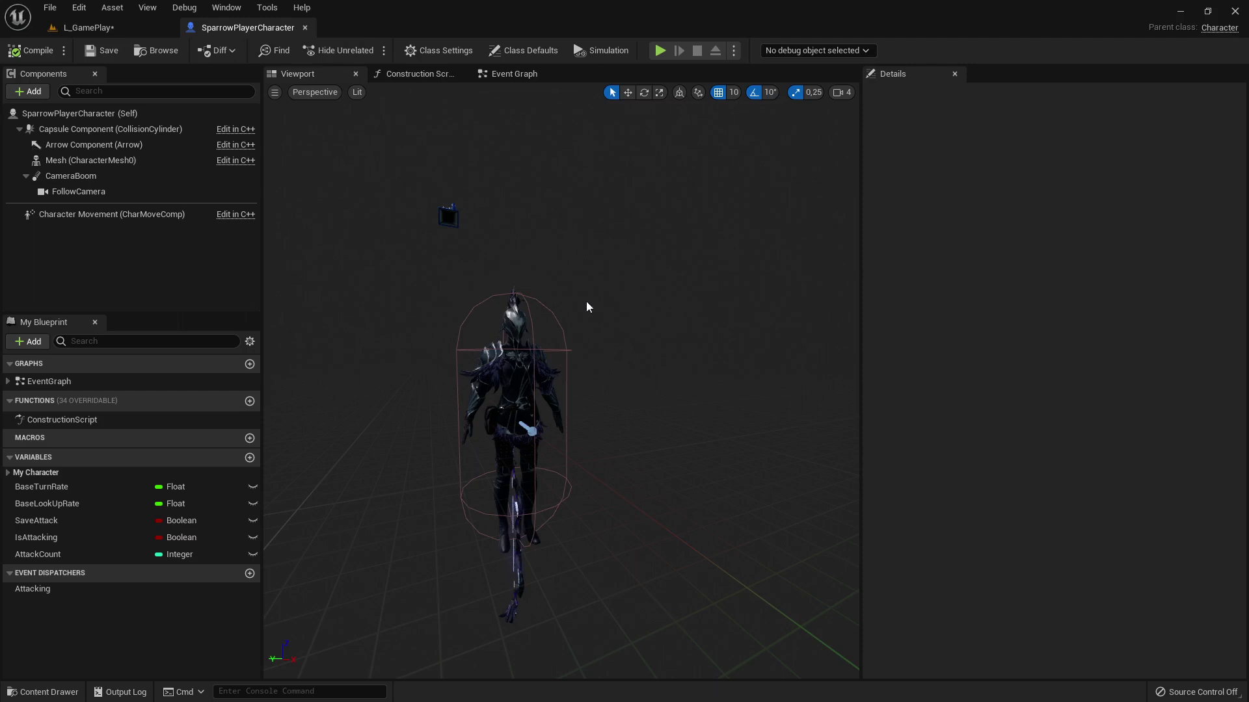
pyautogui.click(90, 160)
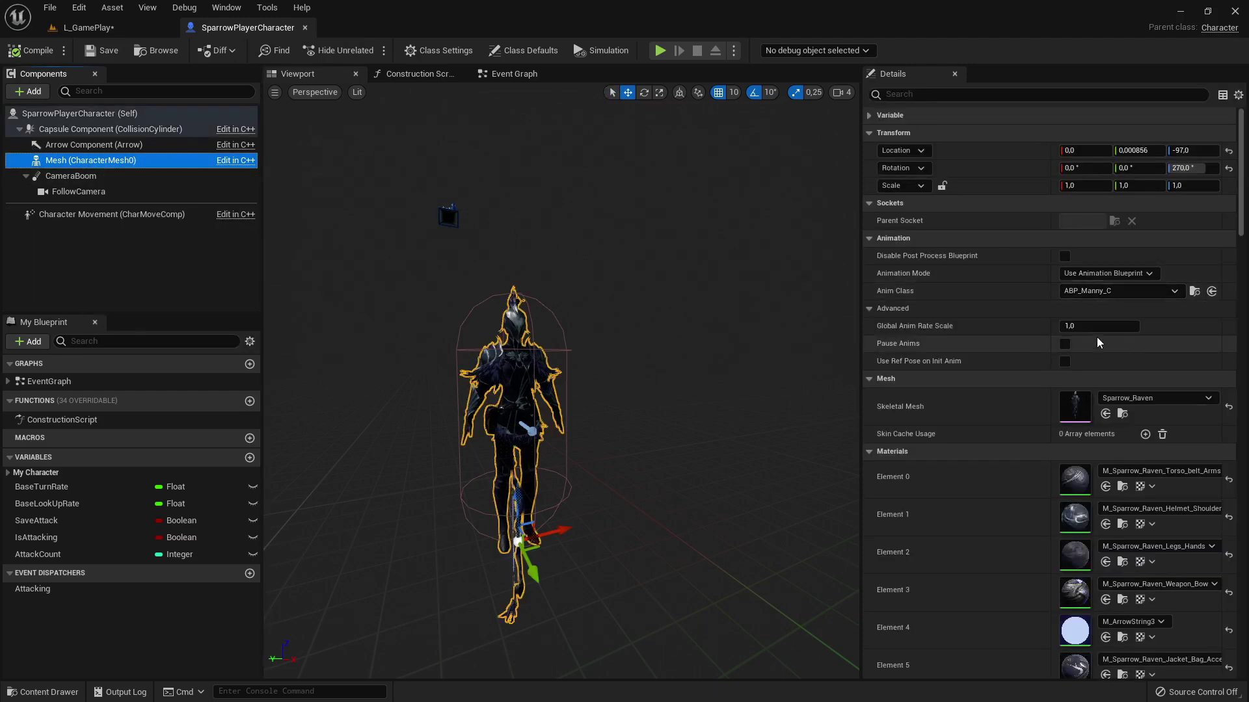
pyautogui.click(1111, 290)
pyautogui.click(1117, 290)
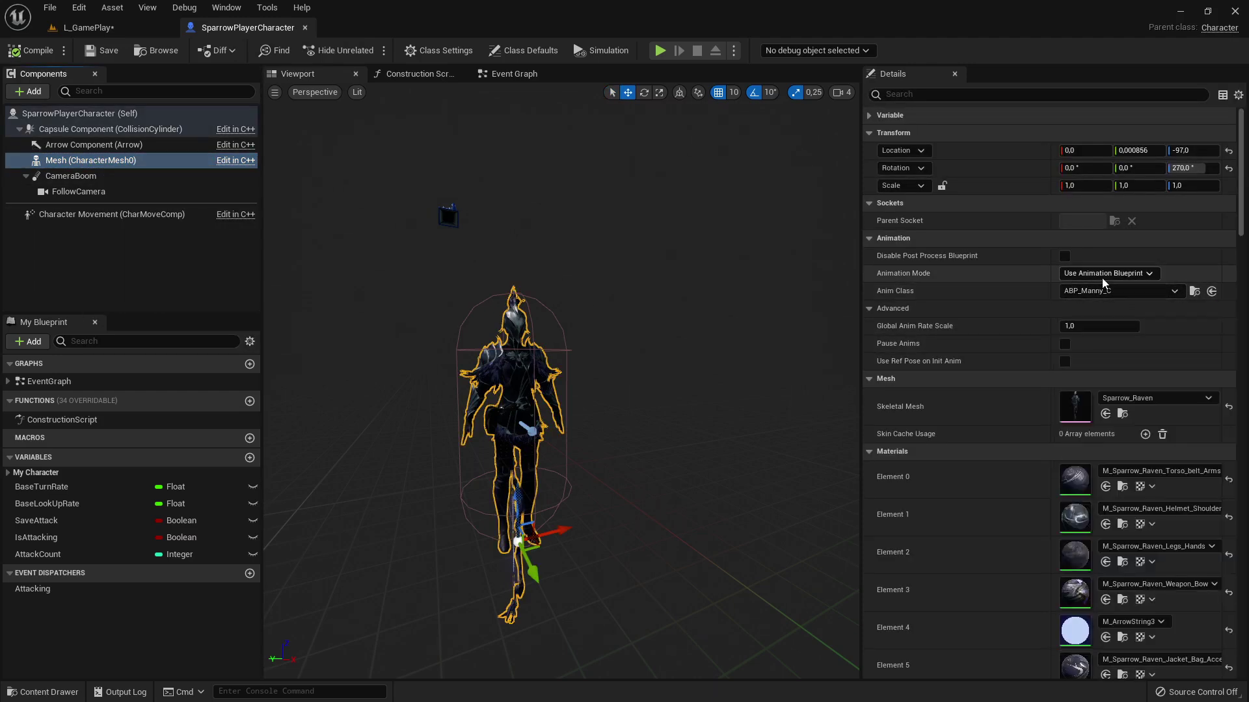
pyautogui.click(1102, 278)
pyautogui.click(1147, 299)
pyautogui.click(1113, 292)
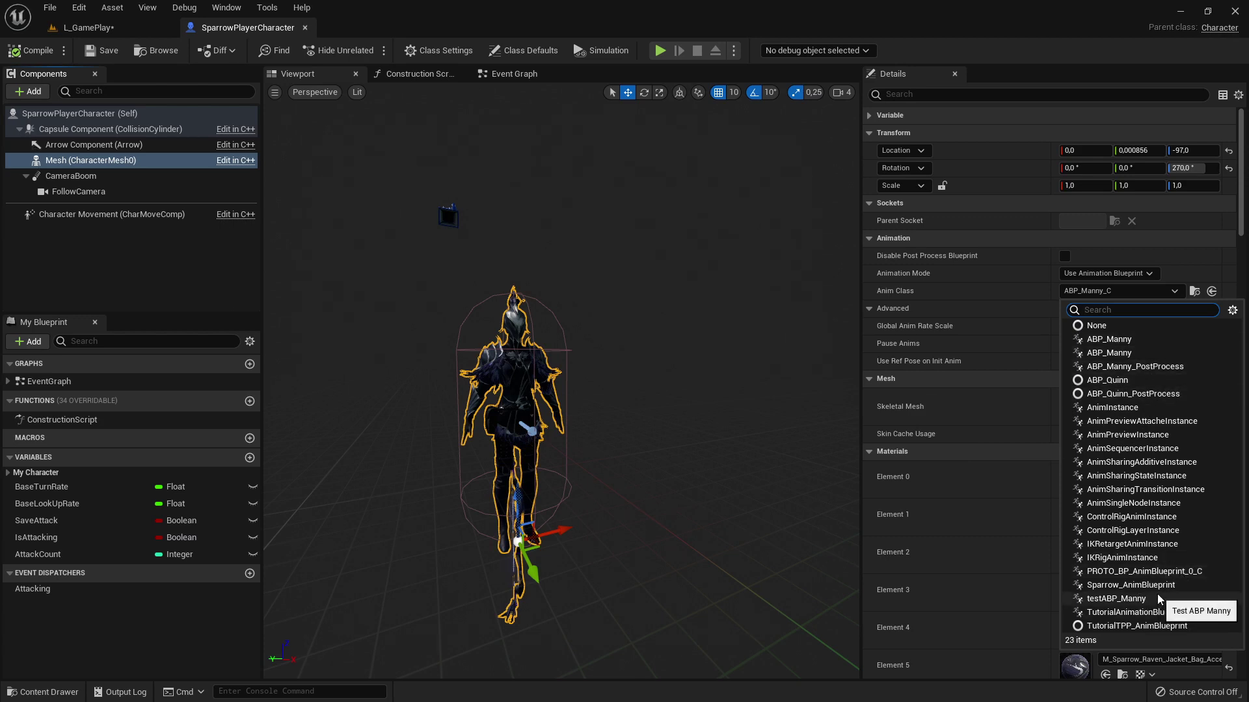
pyautogui.click(1144, 585)
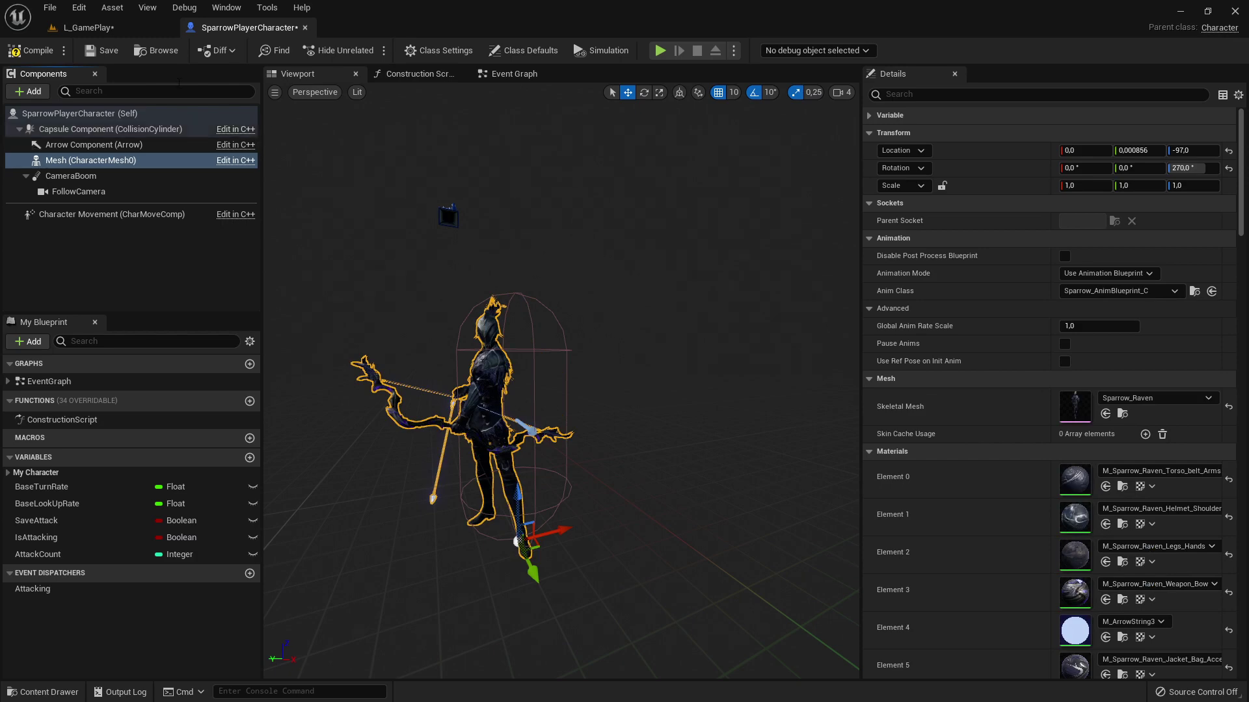
pyautogui.click(40, 51)
pyautogui.click(100, 50)
# Play-test the L_GamePlay level, running and jumping with the Sparrow character across the terrain to check its animations and the Vocal1 sound, then end the session.
pyautogui.click(97, 31)
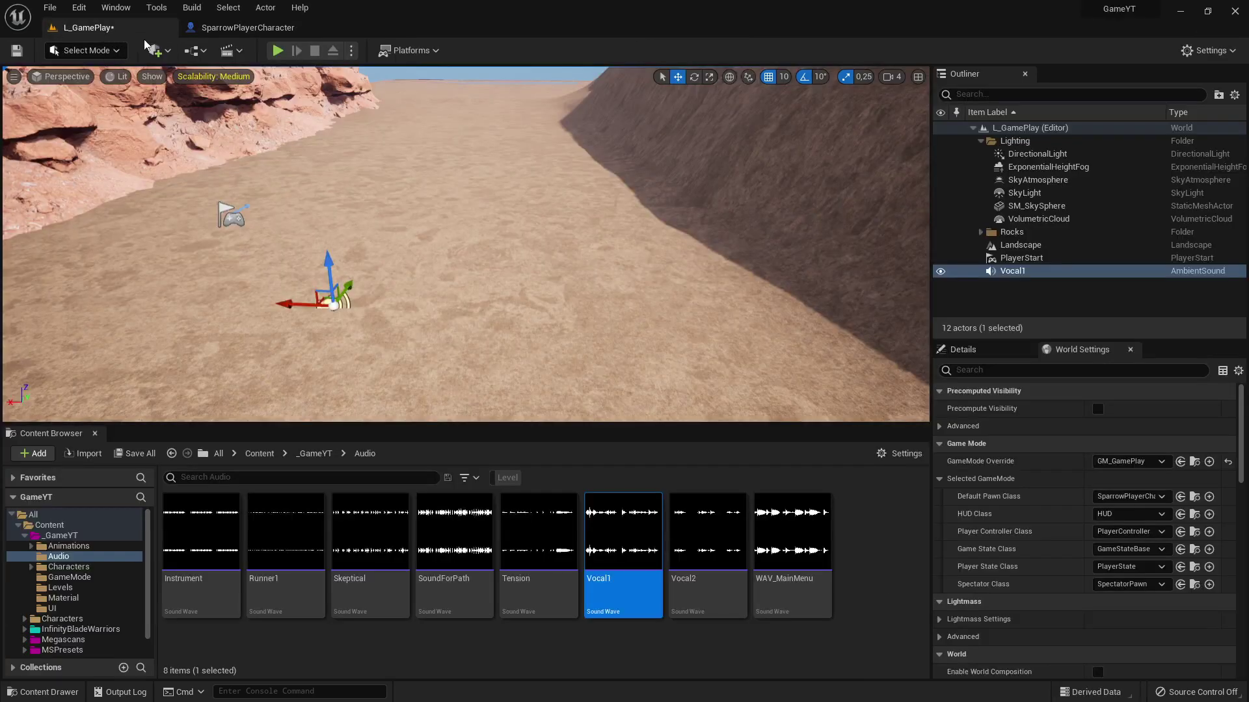
pyautogui.click(277, 50)
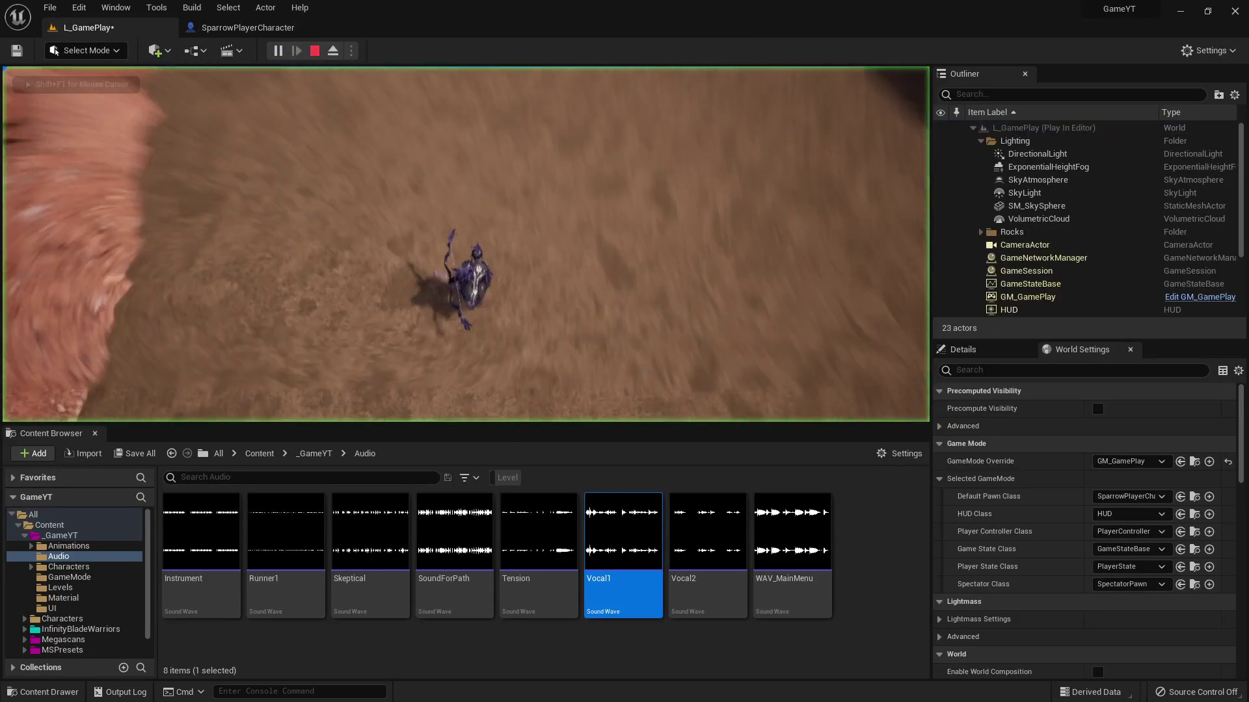
pyautogui.press('w')
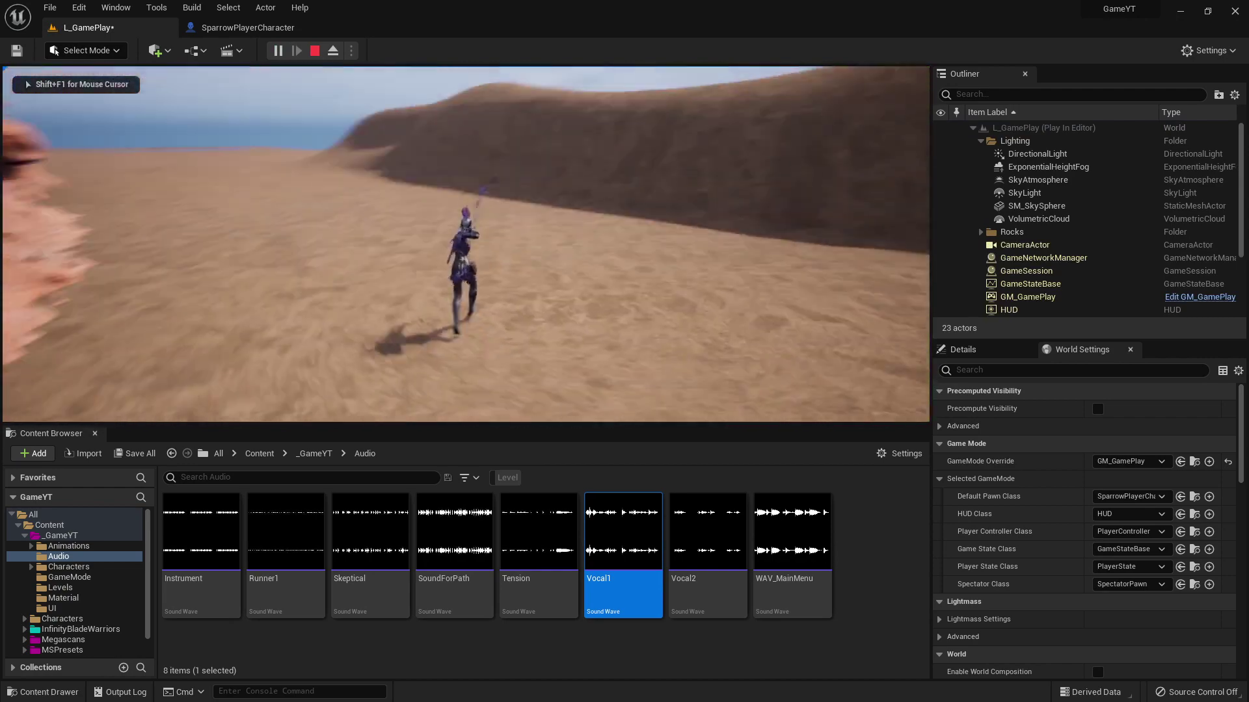
pyautogui.press('w')
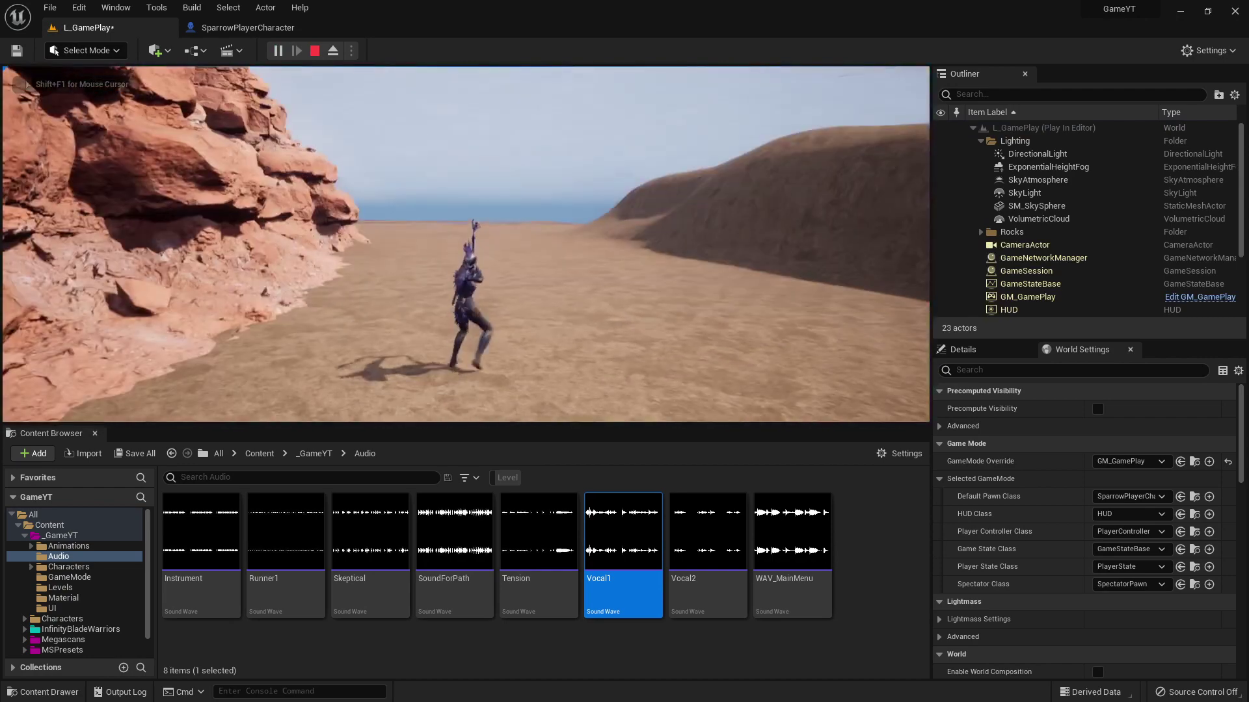
pyautogui.press('w')
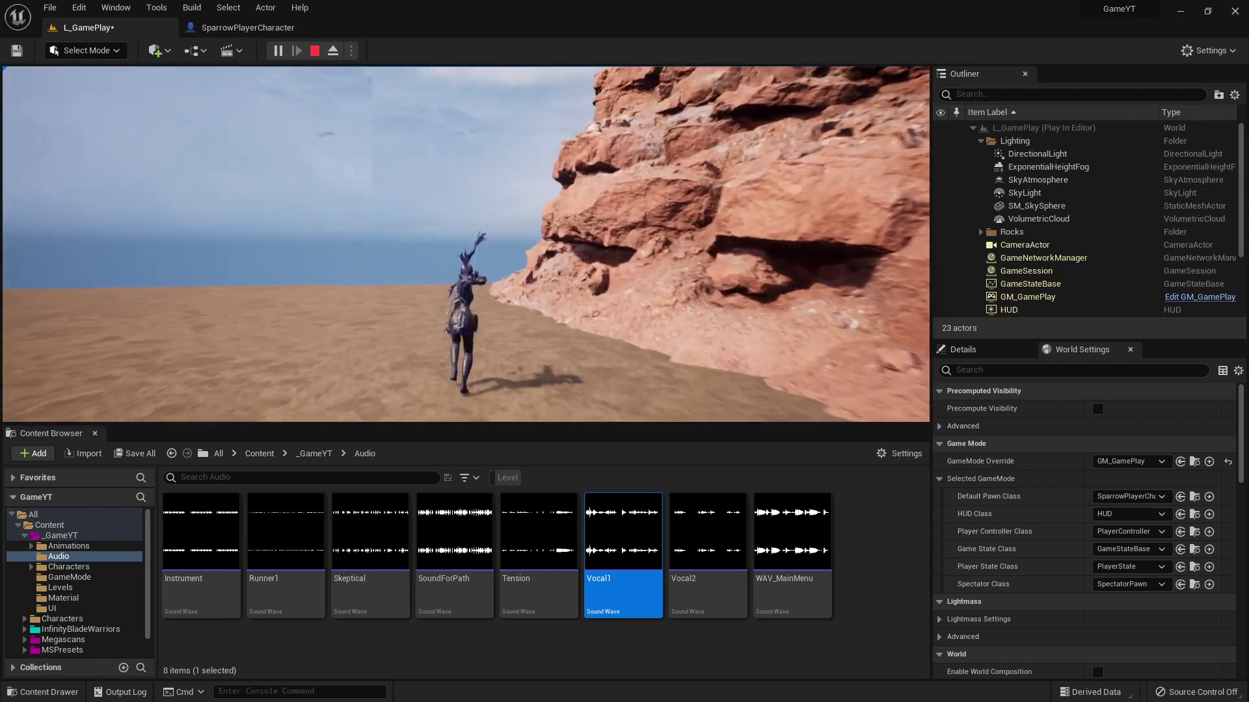
pyautogui.press('w')
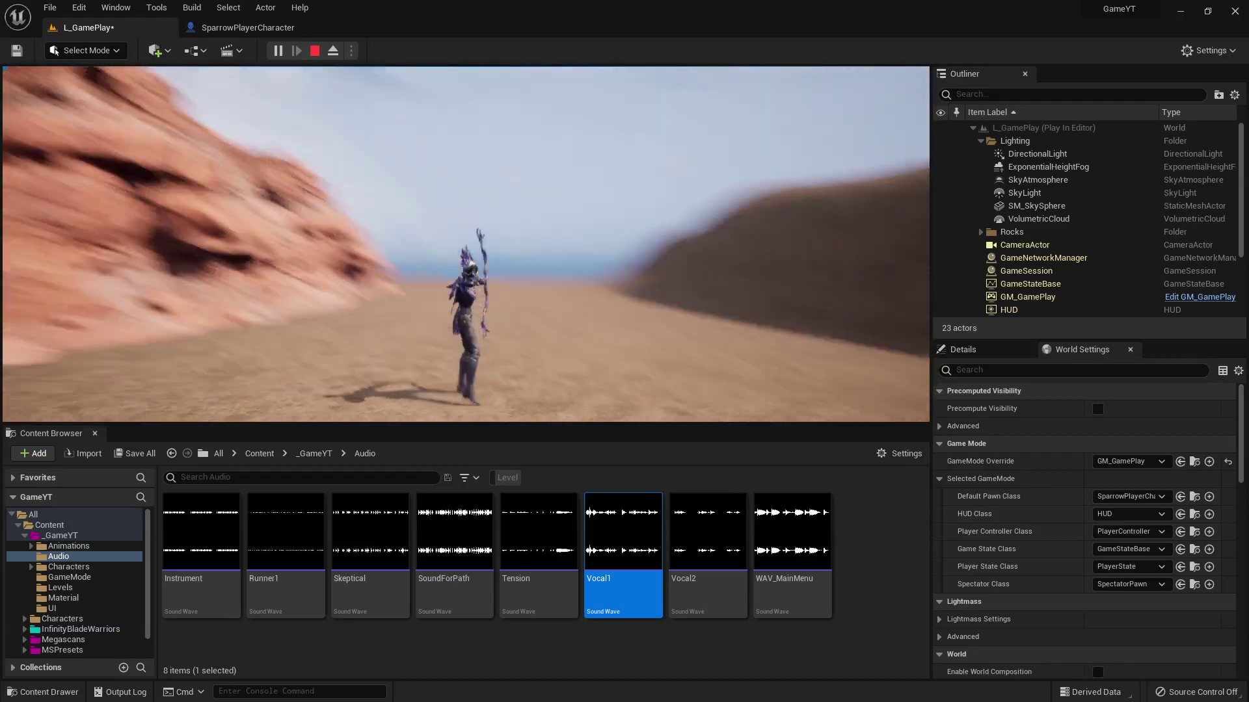
pyautogui.press('w')
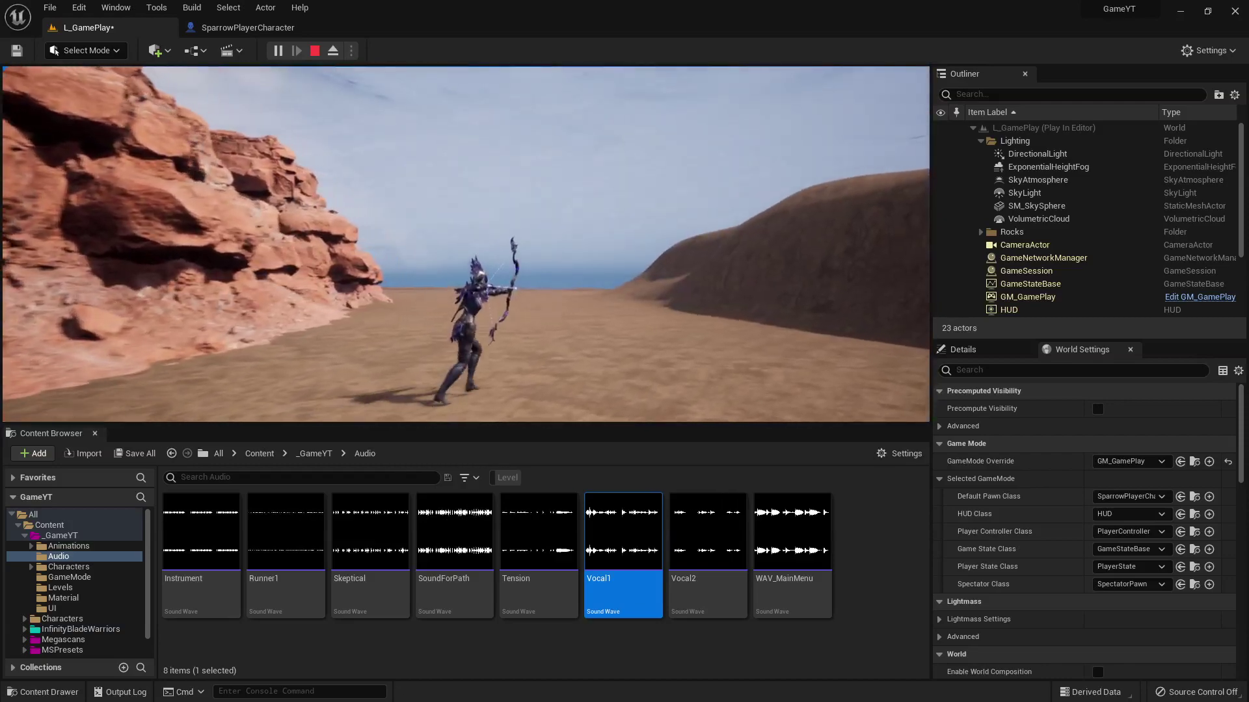
pyautogui.press('w')
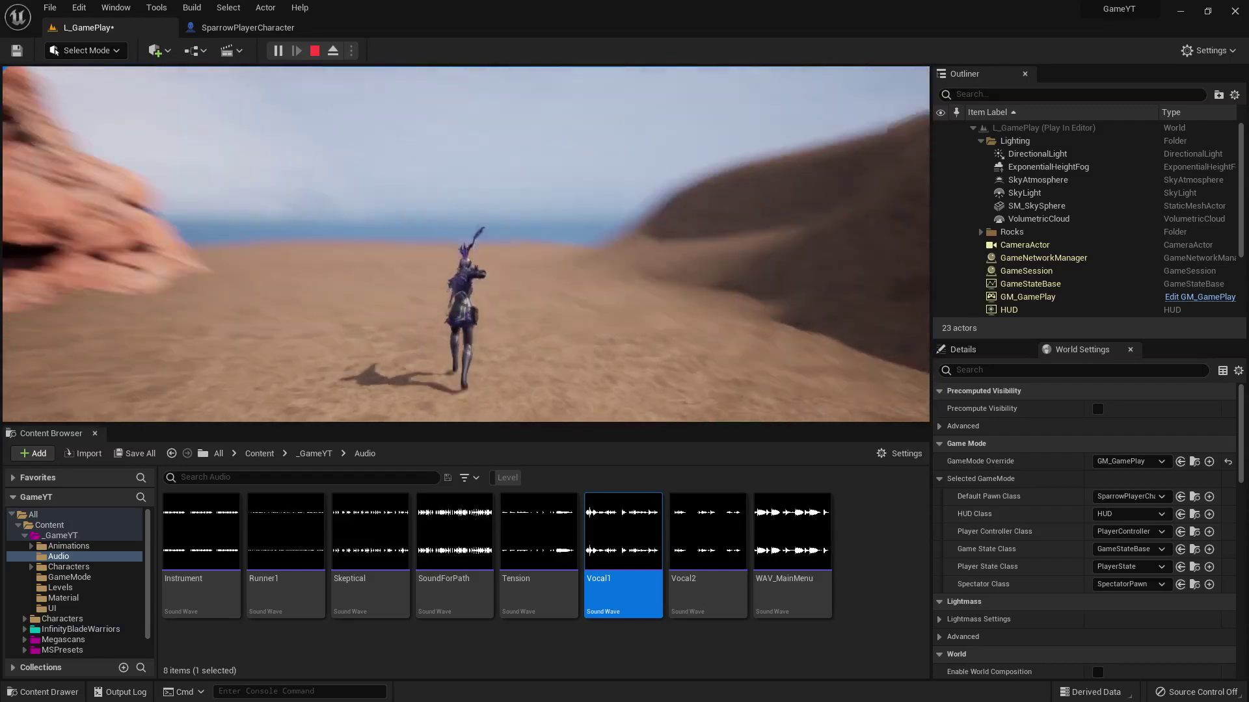
pyautogui.press('space')
pyautogui.press('w')
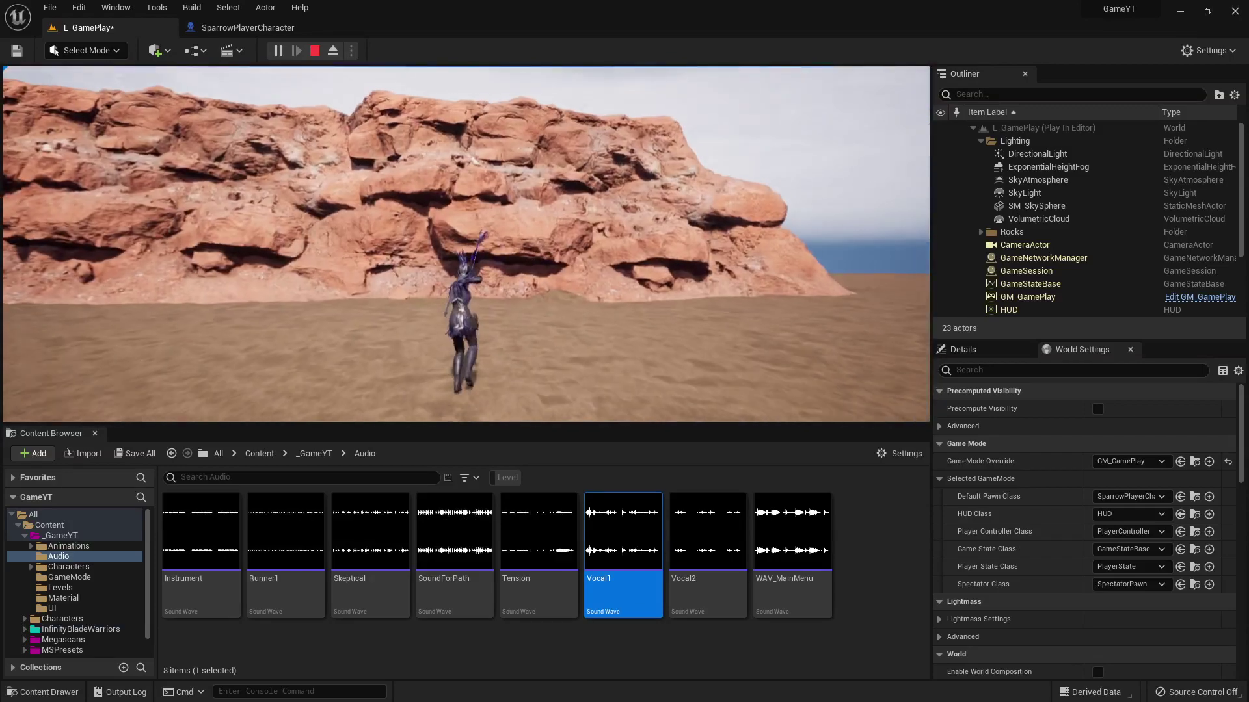
pyautogui.press('w')
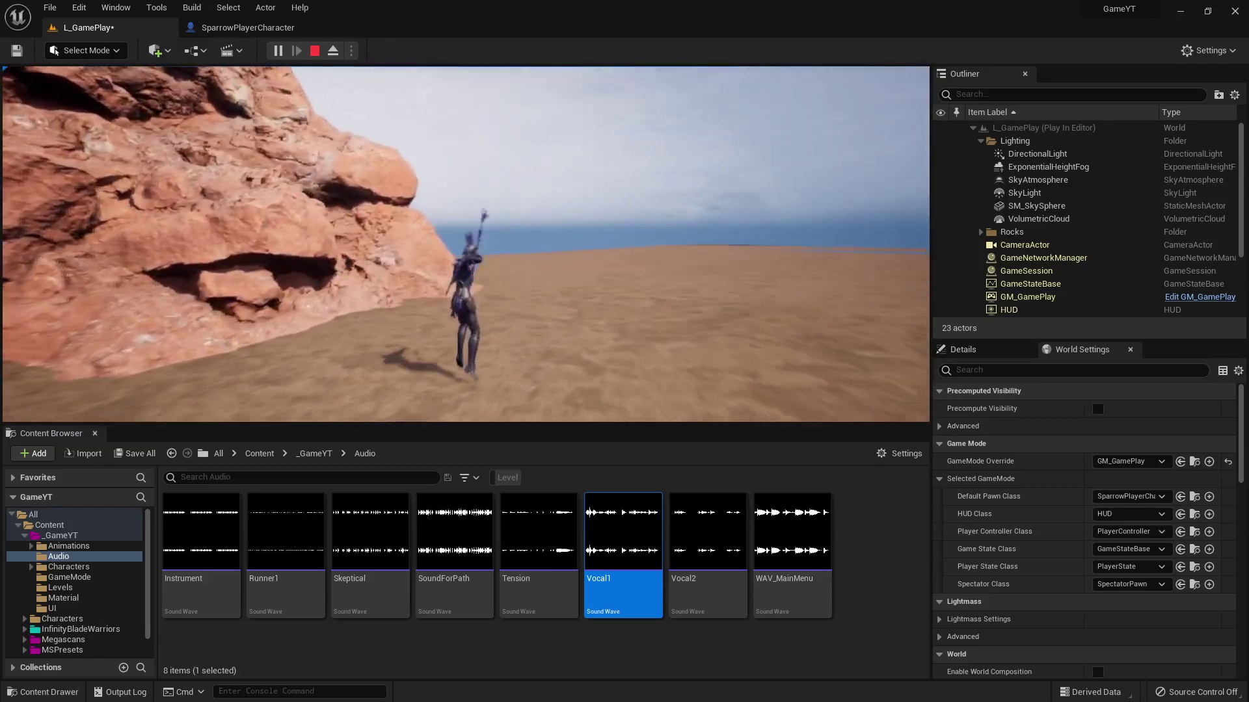
pyautogui.press('w')
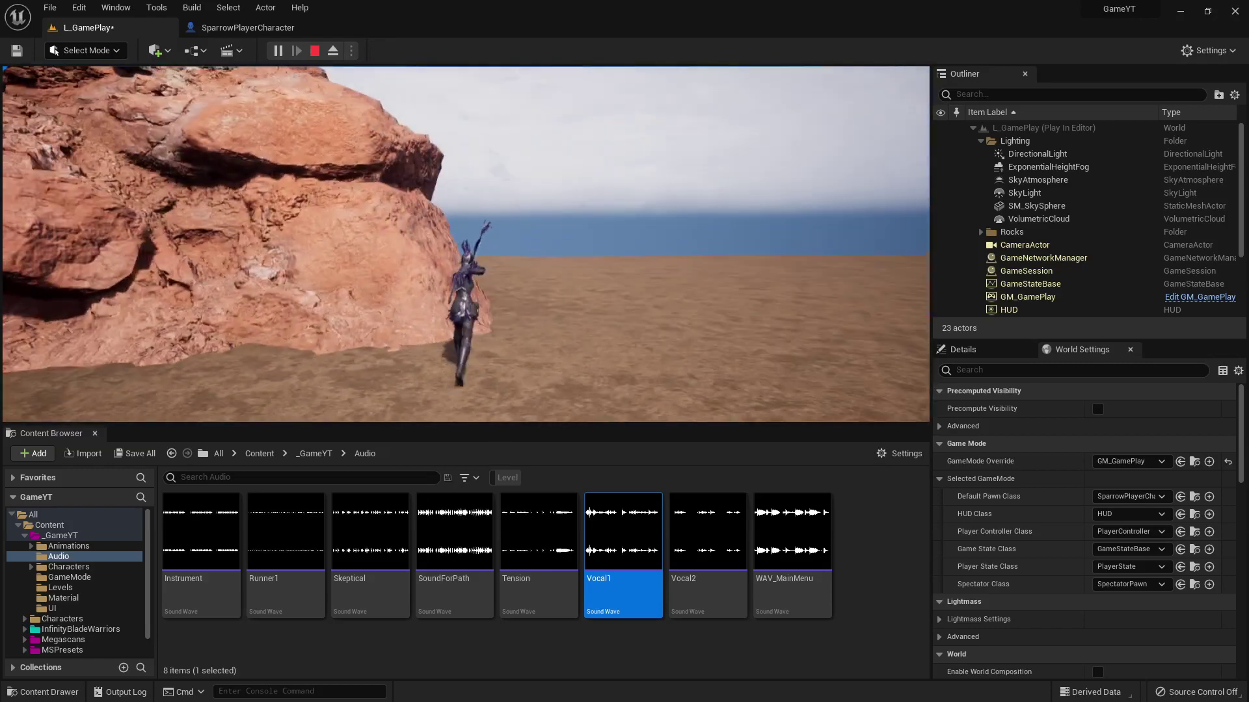
pyautogui.press('w')
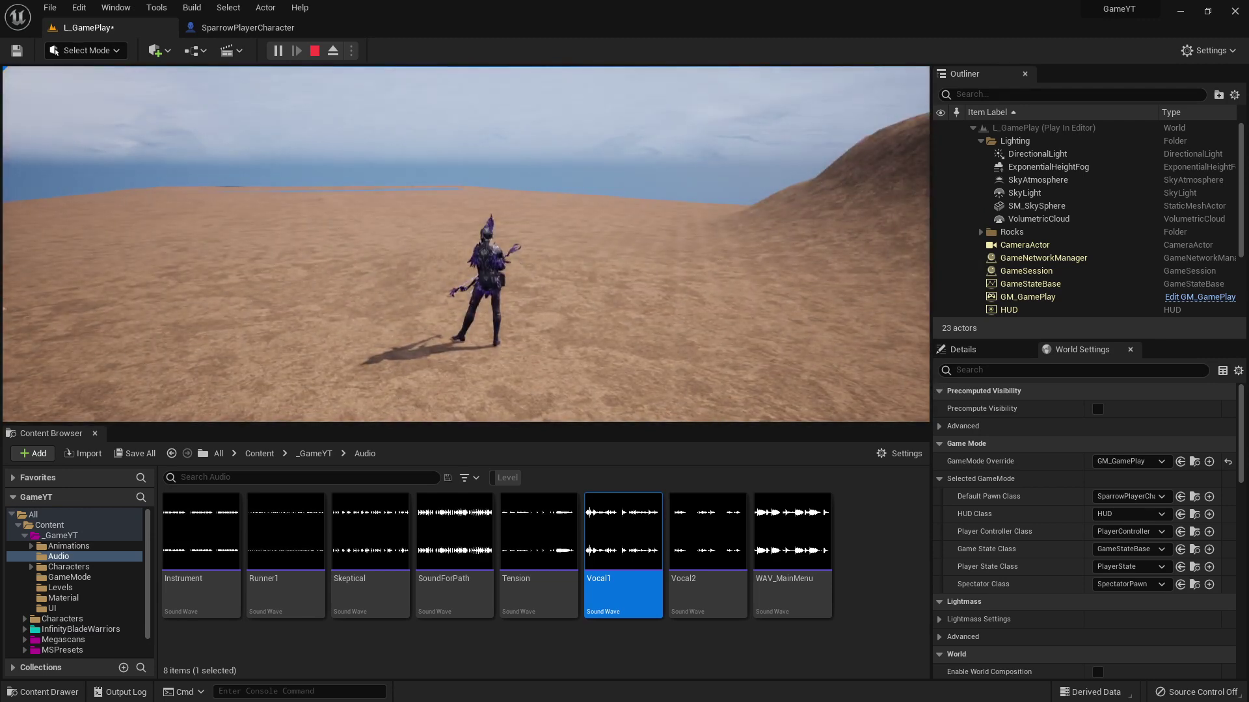
pyautogui.press('Escape')
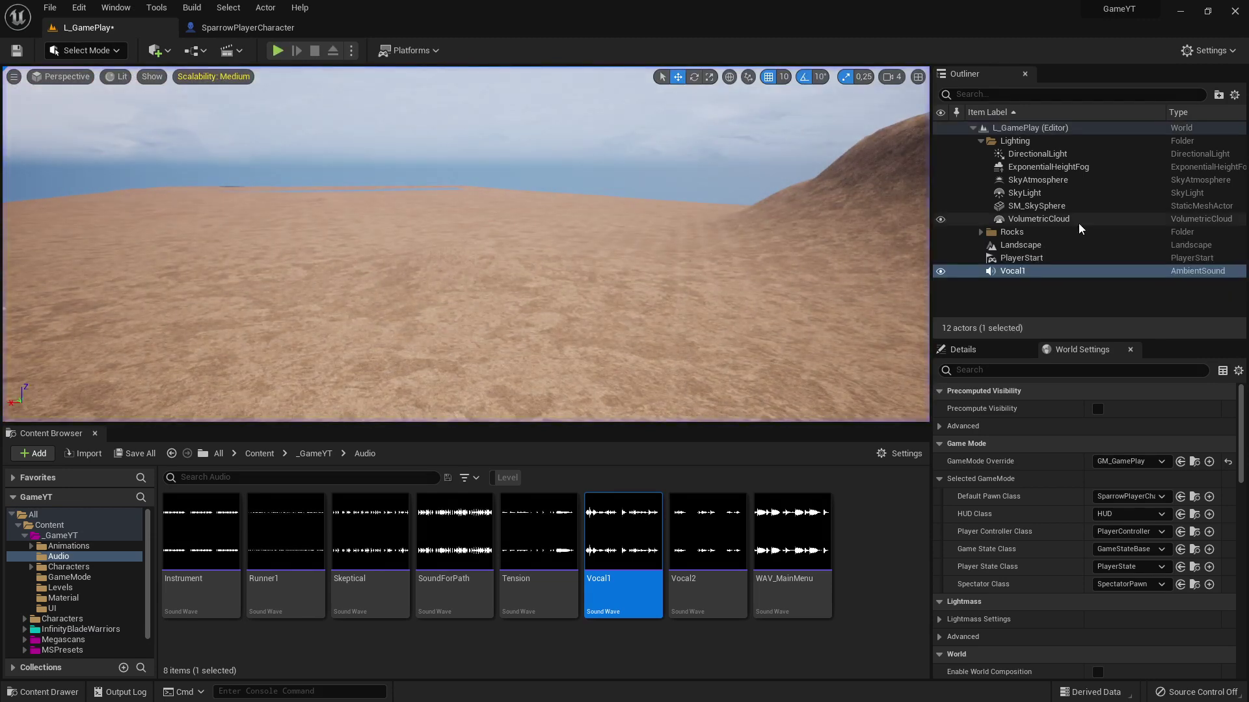